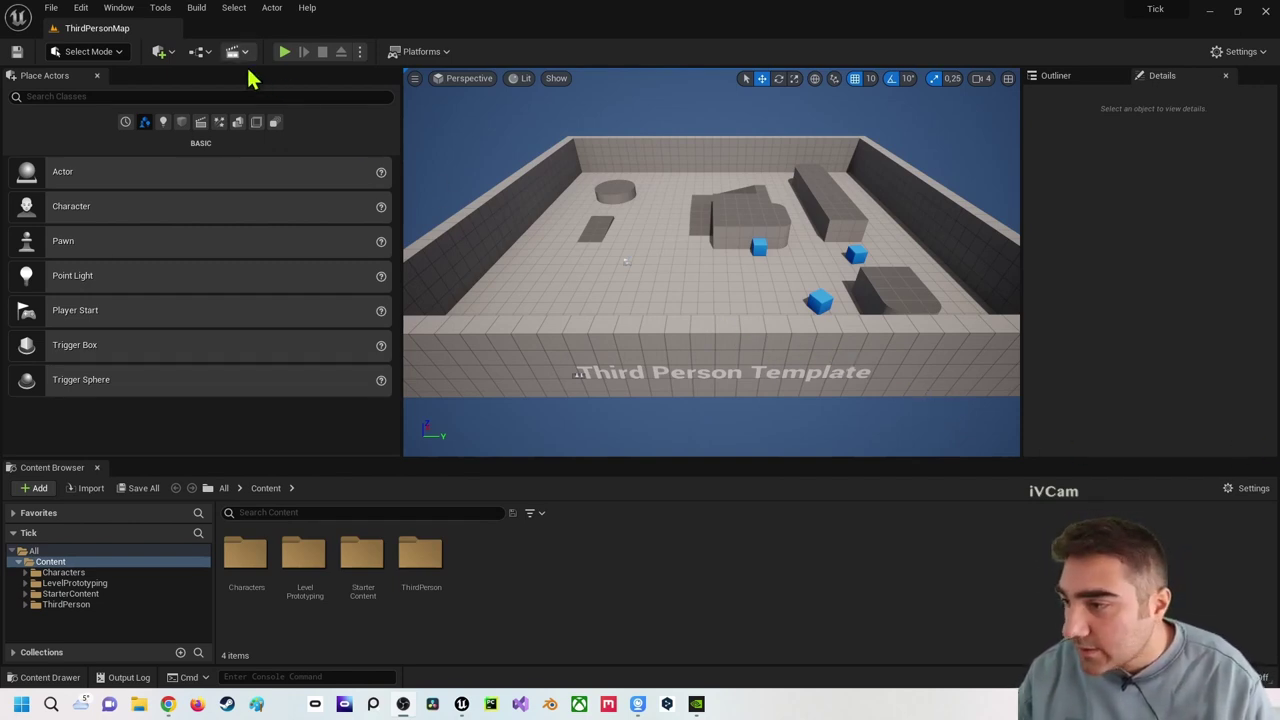
- Open the ThirdPersonMap Level Blueprint from the Blueprints menu and dock it beside the level editor
{"action": "left_click", "coordinate": [197, 52]}
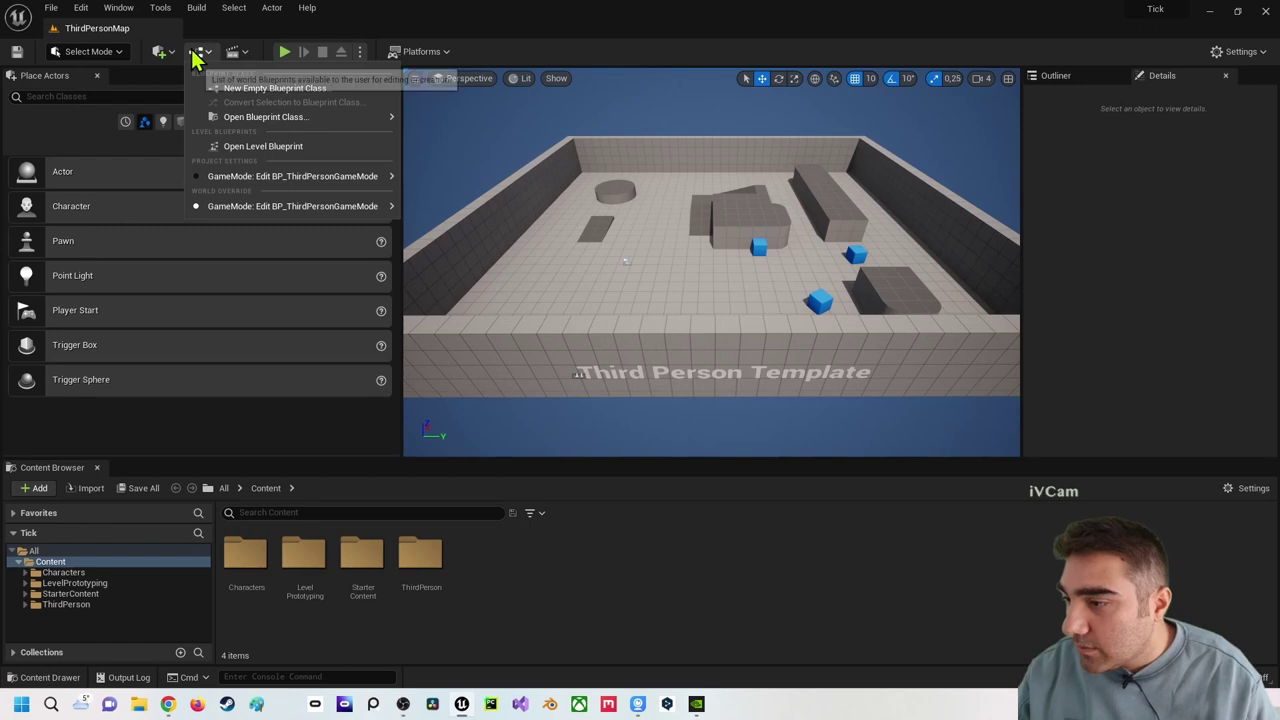
{"action": "left_click", "coordinate": [252, 147]}
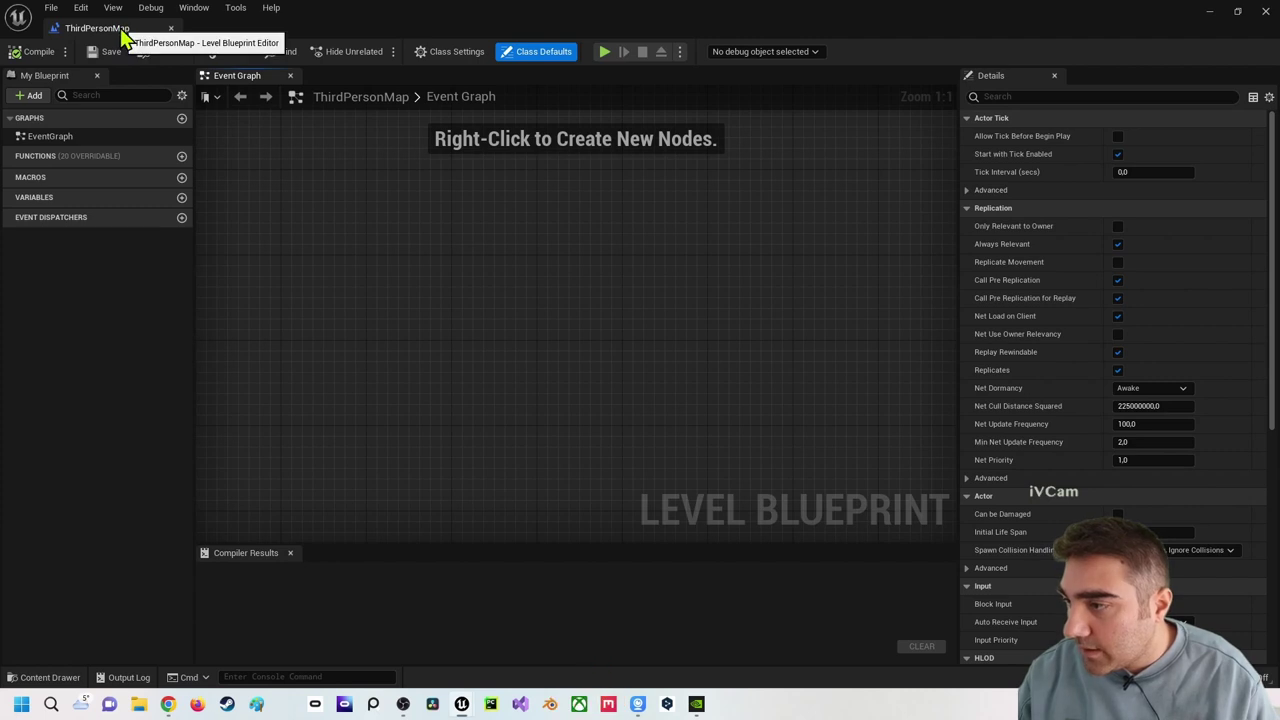
{"action": "left_click_drag", "start_coordinate": [80, 28], "coordinate": [223, 49]}
{"action": "left_click", "coordinate": [166, 30]}
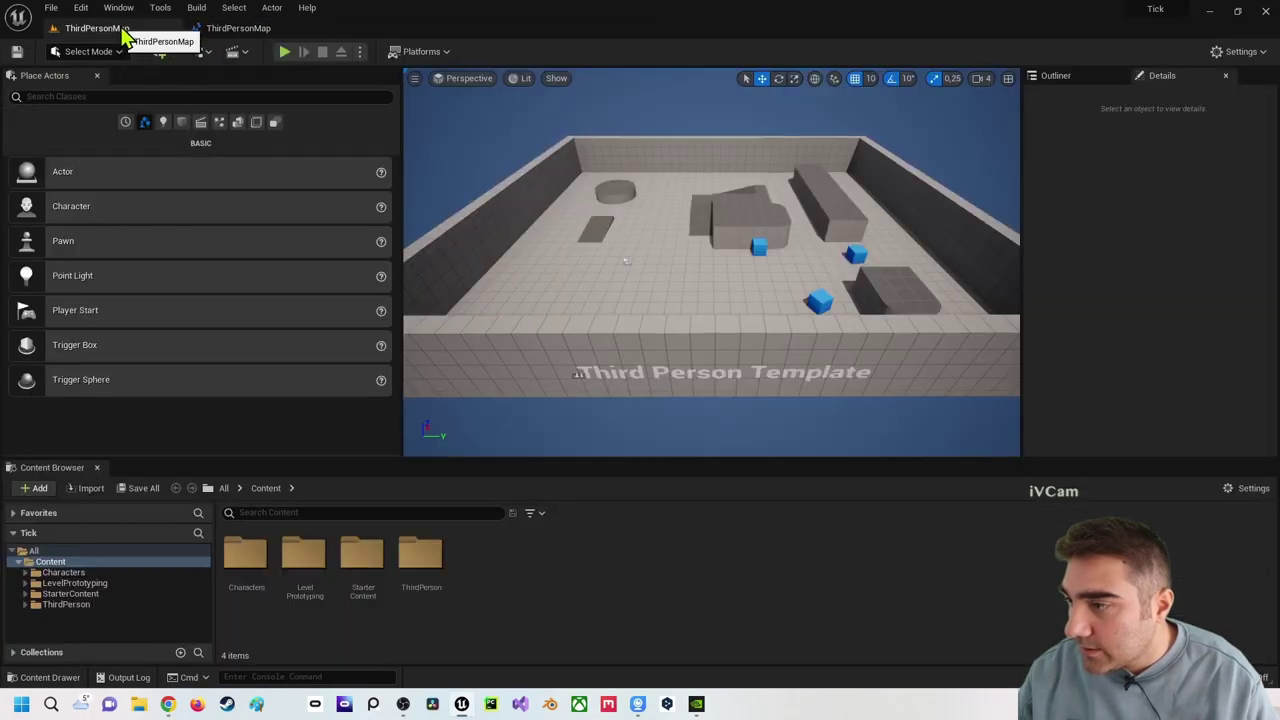
- Place an Event Tick node in the Level Blueprint's Event Graph, leaving its execution output unconnected
{"action": "left_click", "coordinate": [230, 29]}
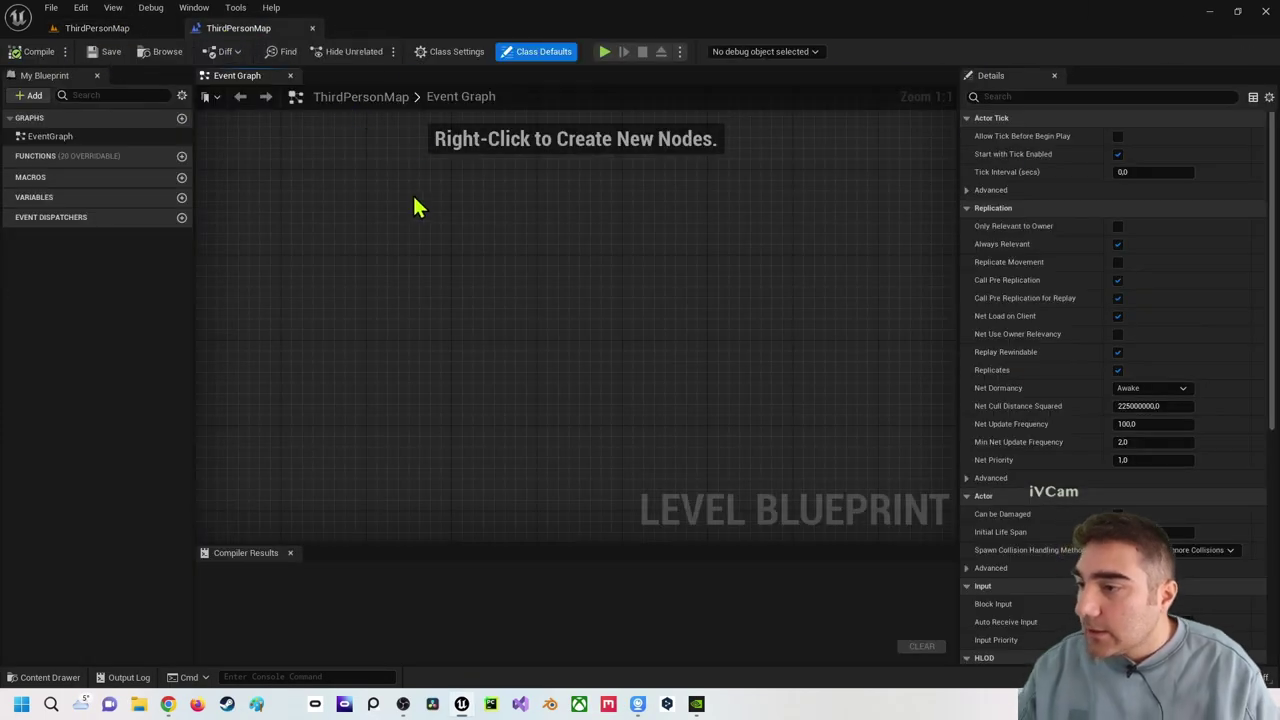
{"action": "right_click", "coordinate": [430, 250]}
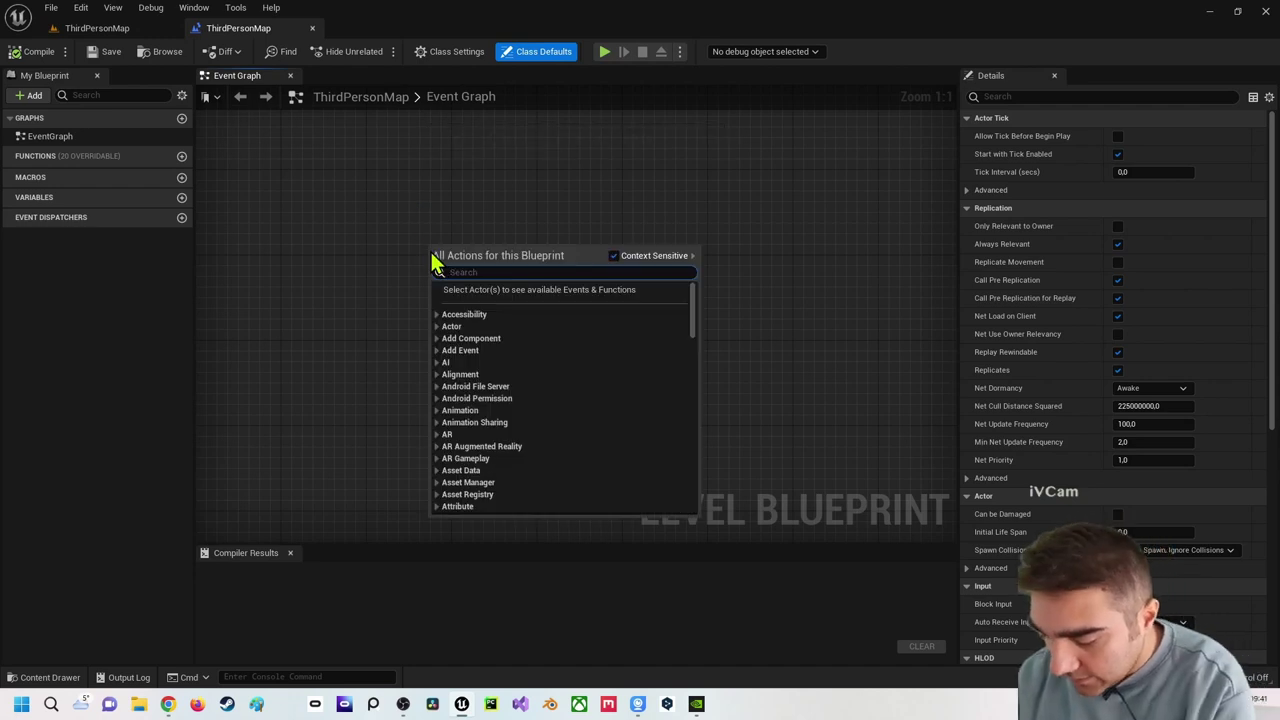
{"action": "type", "text": "event ti"}
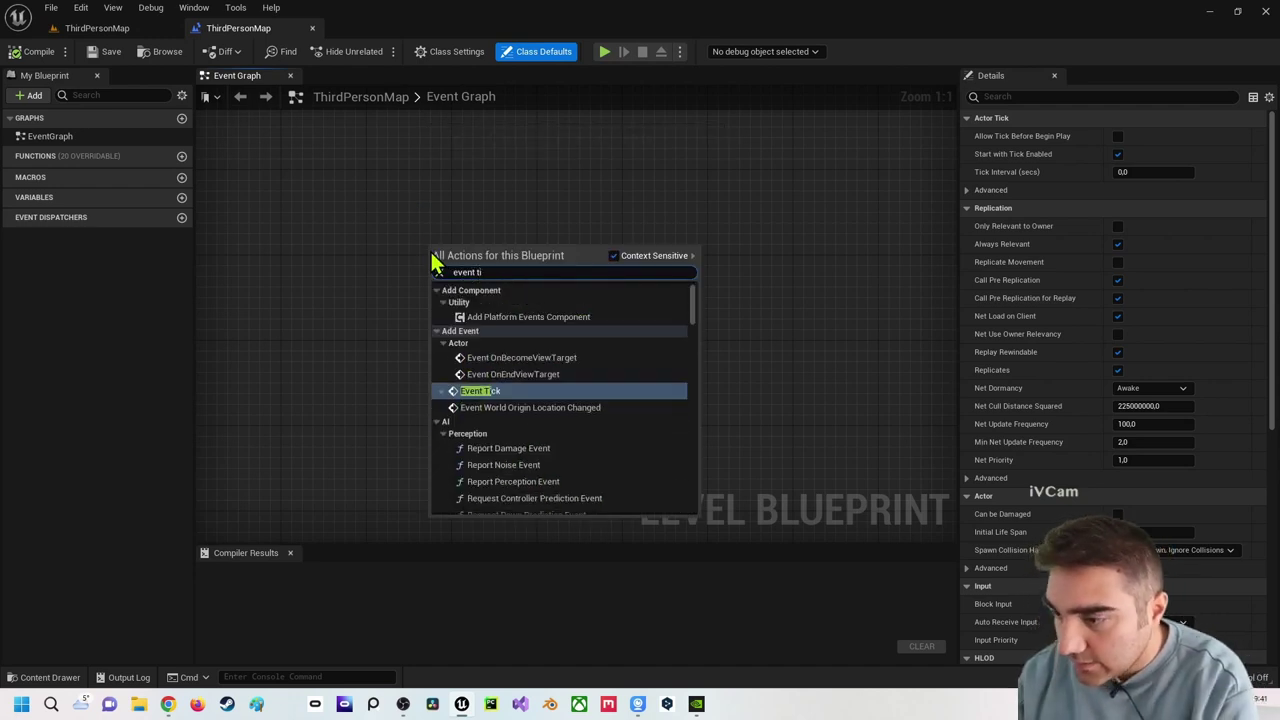
{"action": "key", "text": "Return"}
{"action": "left_click_drag", "start_coordinate": [455, 256], "coordinate": [390, 232]}
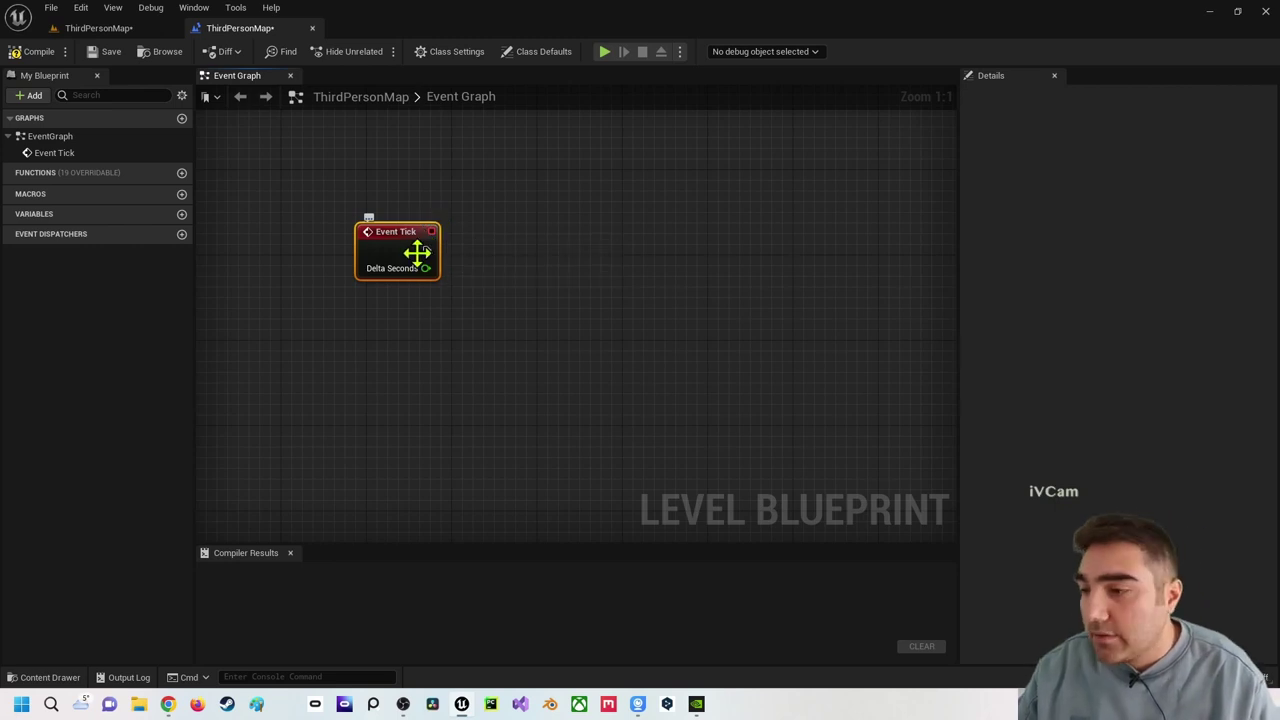
{"action": "left_click_drag", "start_coordinate": [425, 250], "coordinate": [578, 262]}
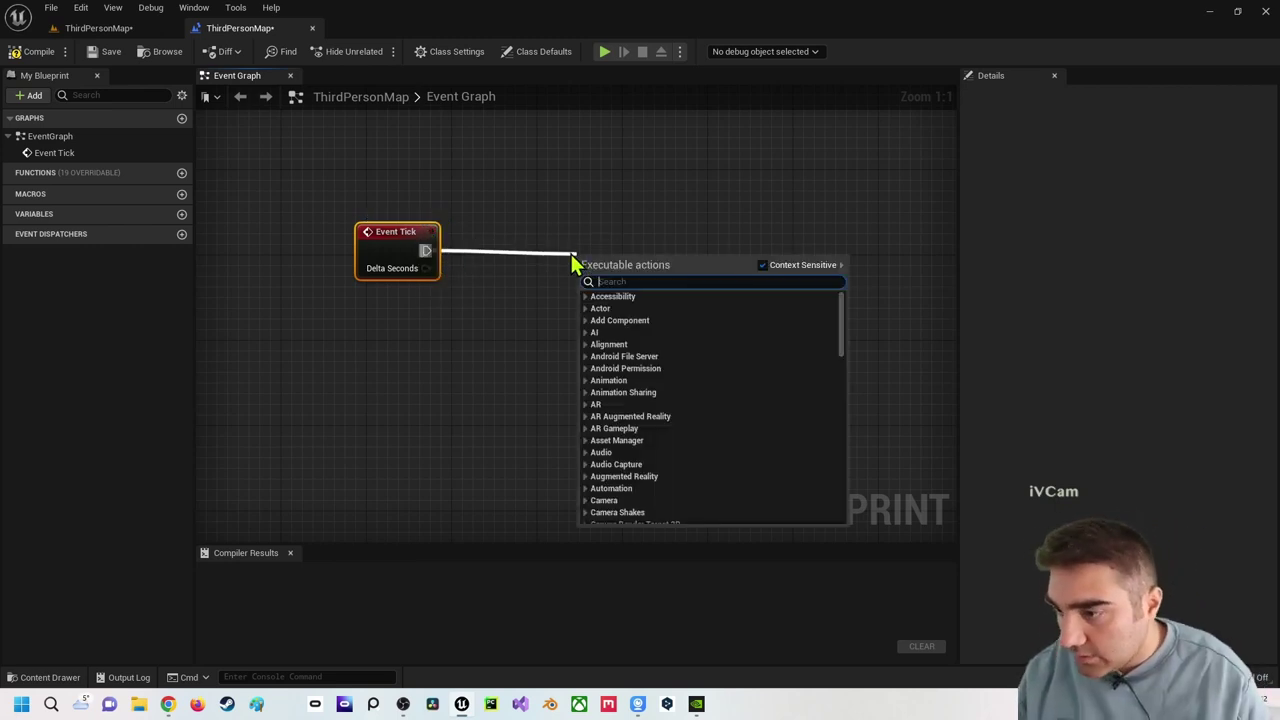
{"action": "left_click", "coordinate": [483, 246]}
{"action": "left_click_drag", "start_coordinate": [425, 250], "coordinate": [585, 258]}
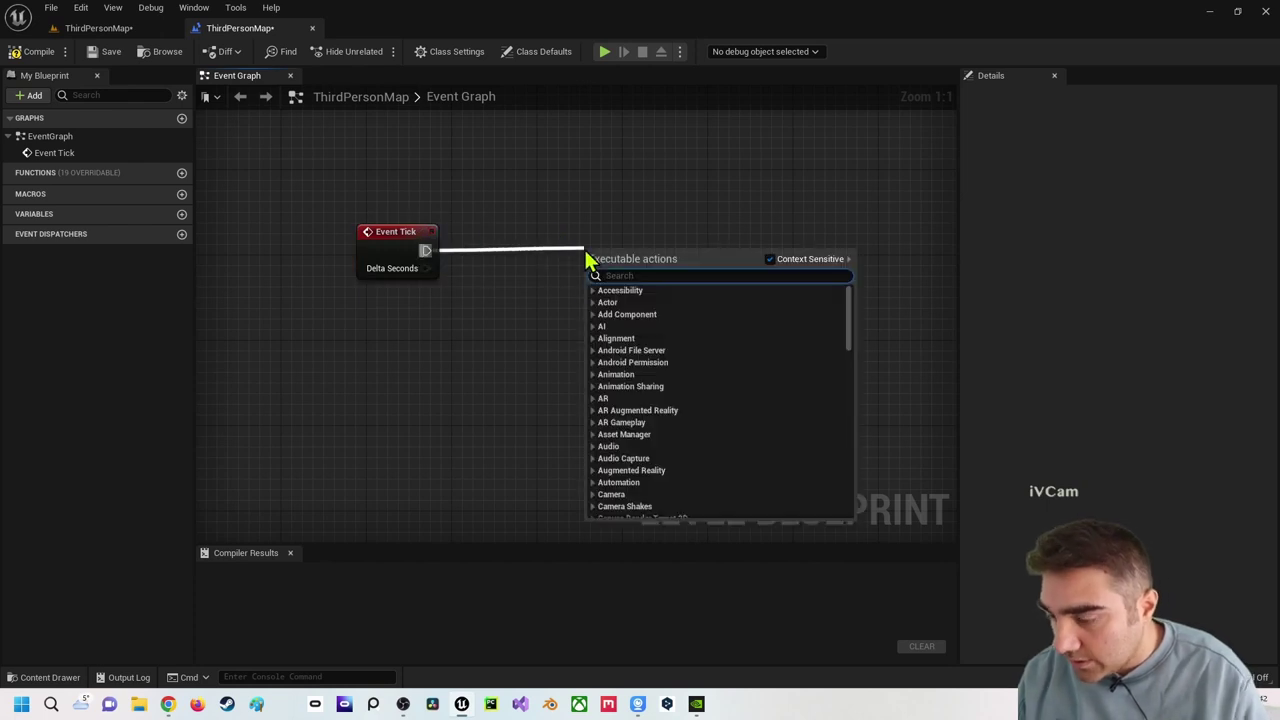
{"action": "left_click", "coordinate": [403, 337]}
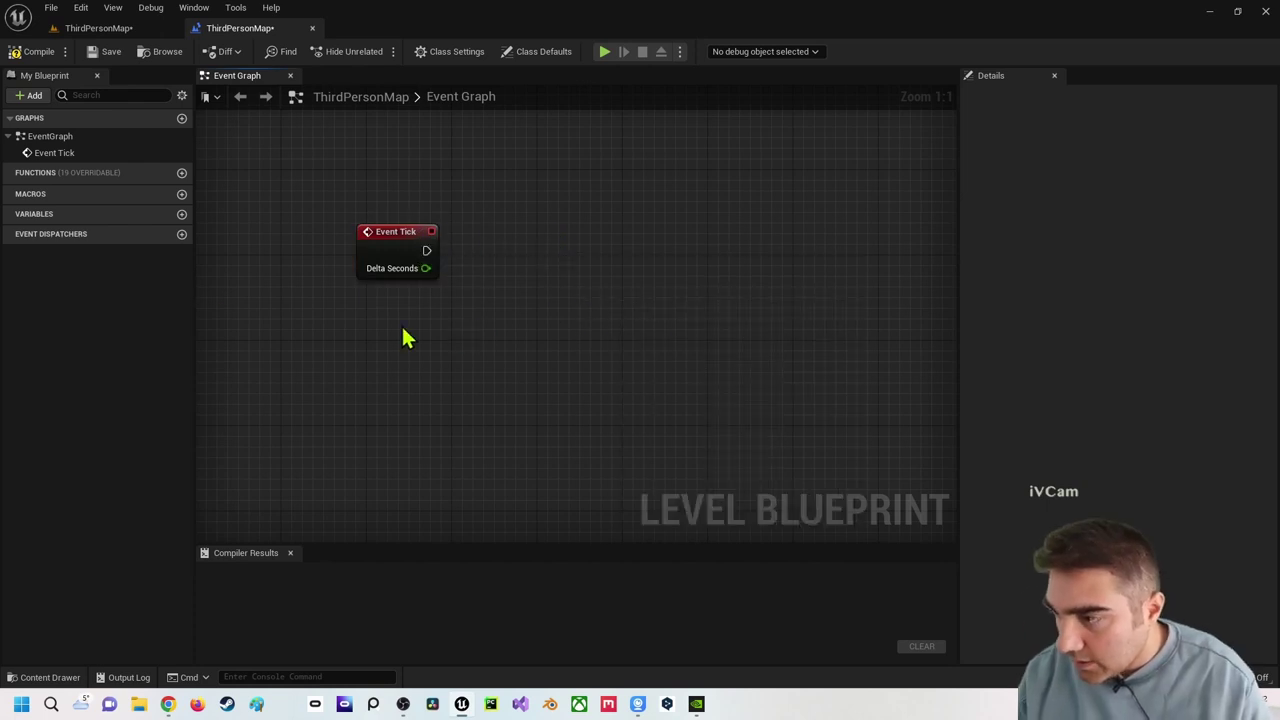
- Add an Integer variable named Zahler and compile the Level Blueprint
{"action": "left_click", "coordinate": [181, 214]}
{"action": "type", "text": "Zah"}
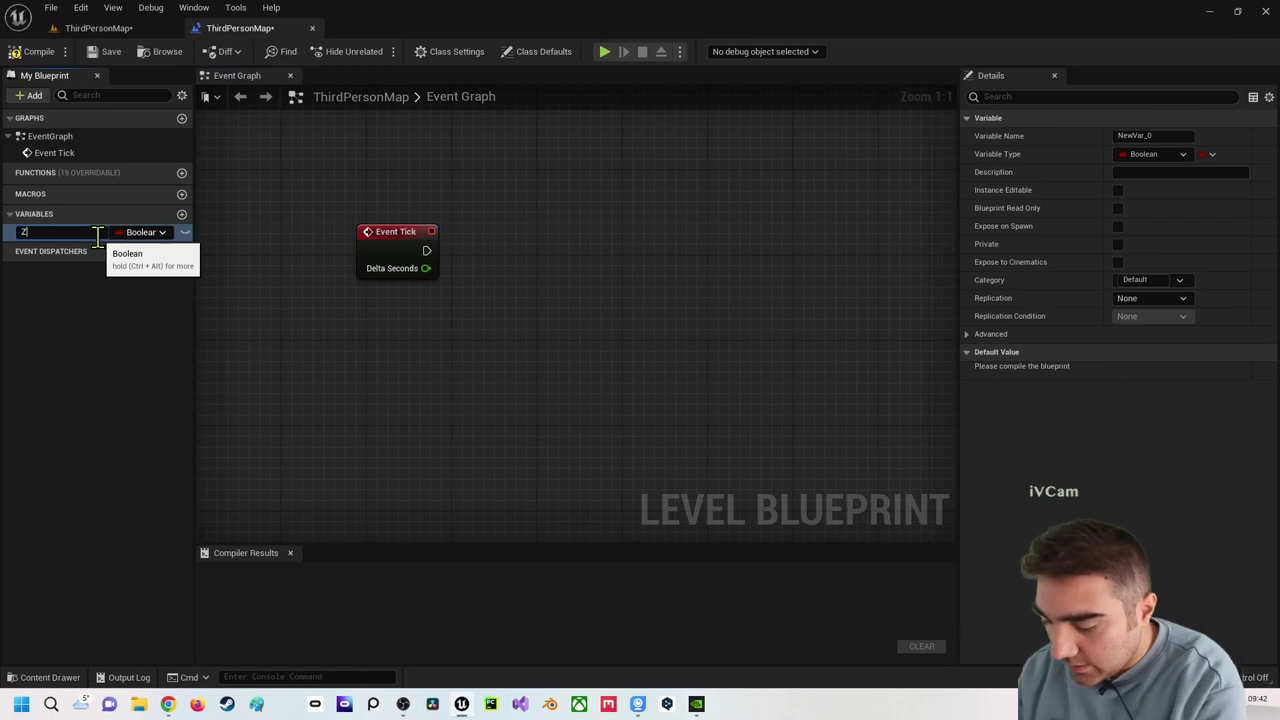
{"action": "type", "text": "ler"}
{"action": "key", "text": "Return"}
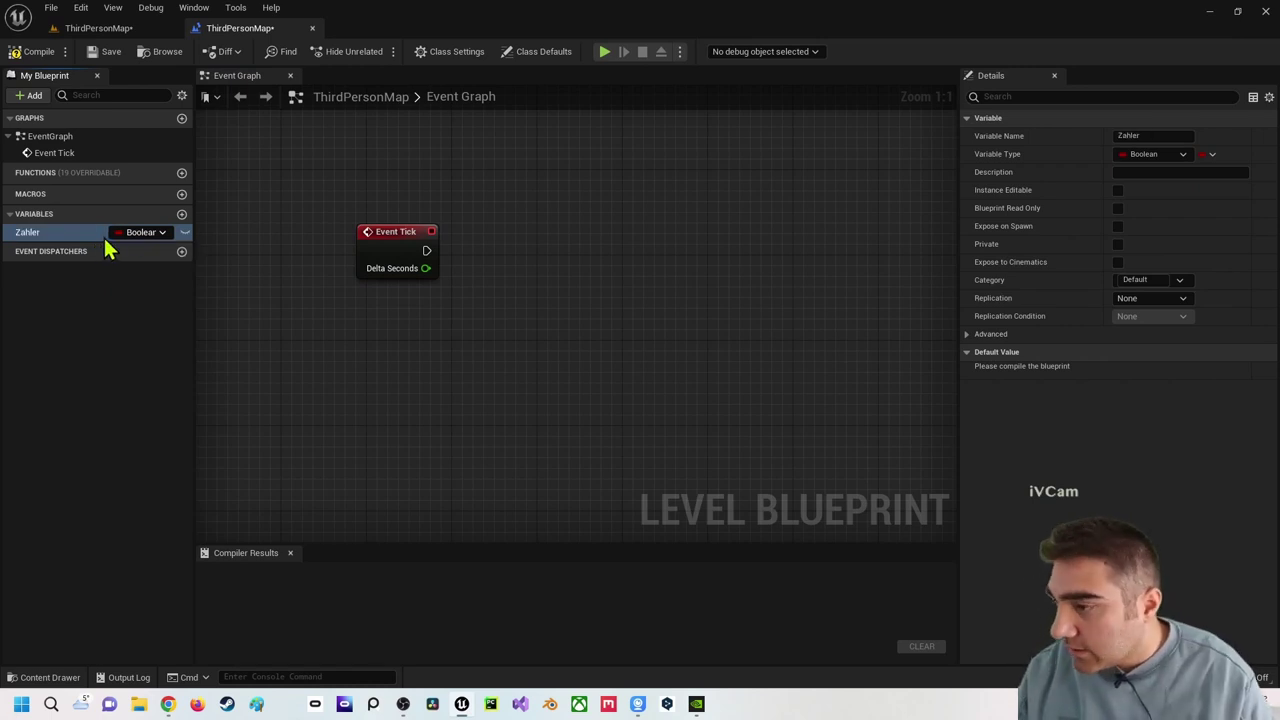
{"action": "left_click", "coordinate": [137, 232]}
{"action": "left_click", "coordinate": [146, 296]}
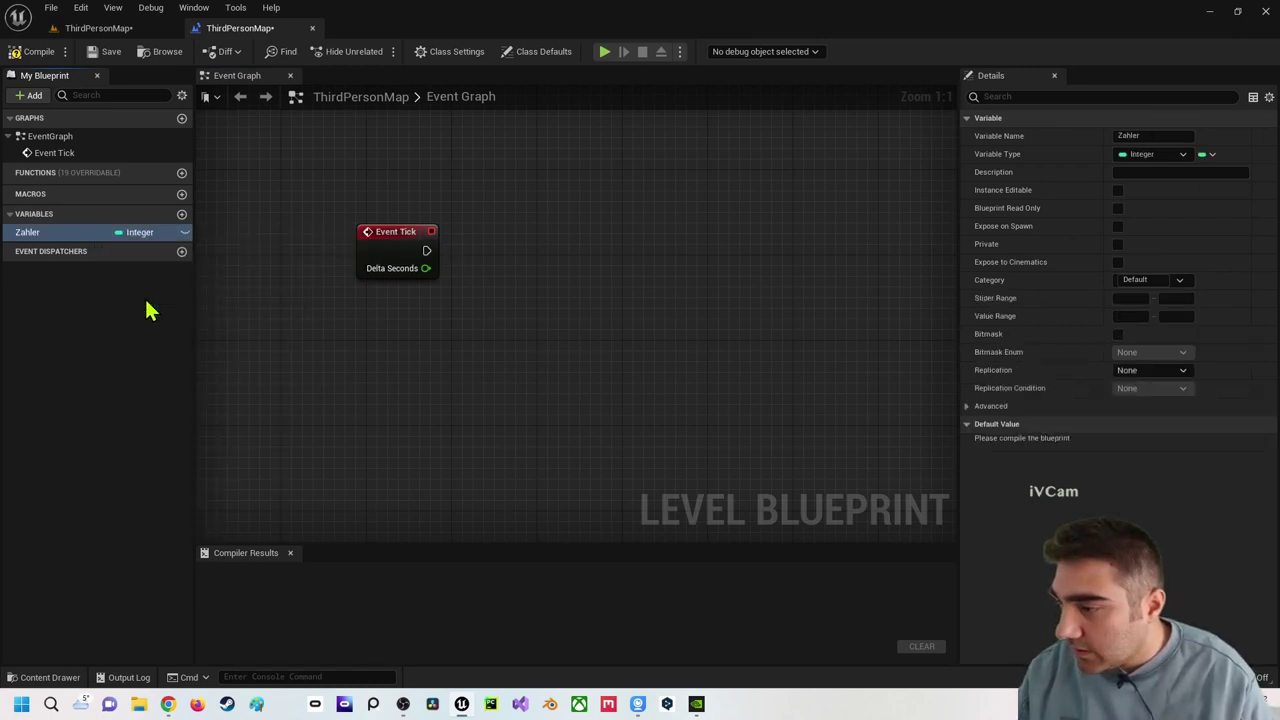
{"action": "left_click", "coordinate": [50, 53]}
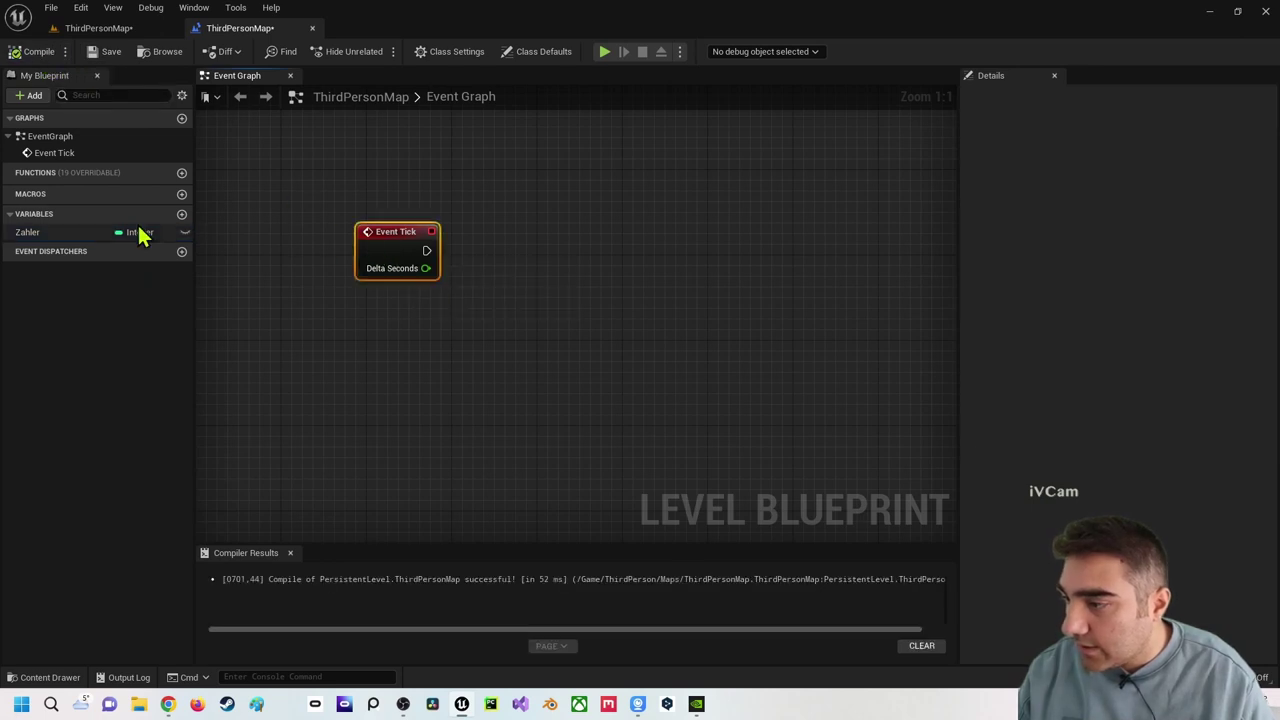
- Drag Zahler into the graph as a node, deleting a misplaced first attempt
{"action": "mouse_move", "coordinate": [14, 236]}
{"action": "left_mouse_down"}
{"action": "mouse_move", "coordinate": [378, 278]}
{"action": "mouse_move", "coordinate": [394, 300]}
{"action": "left_mouse_up"}
{"action": "key", "text": "Delete"}
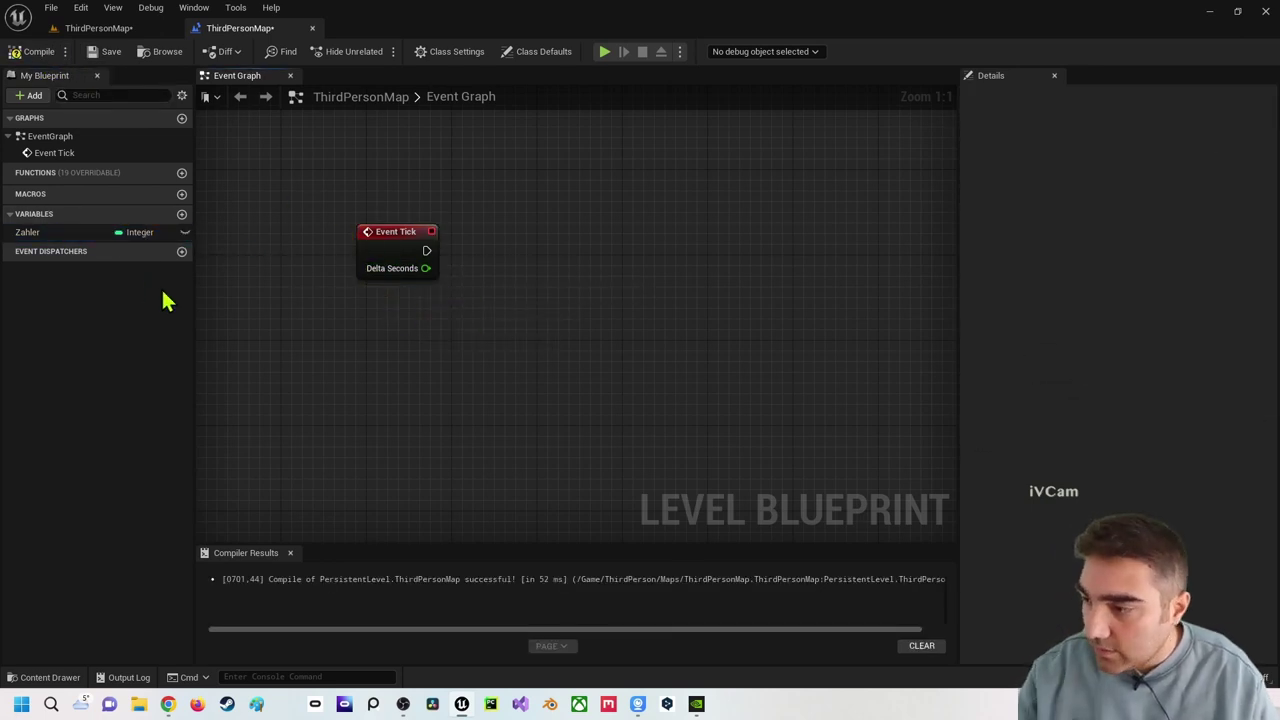
{"action": "left_click_drag", "start_coordinate": [30, 232], "coordinate": [383, 313]}
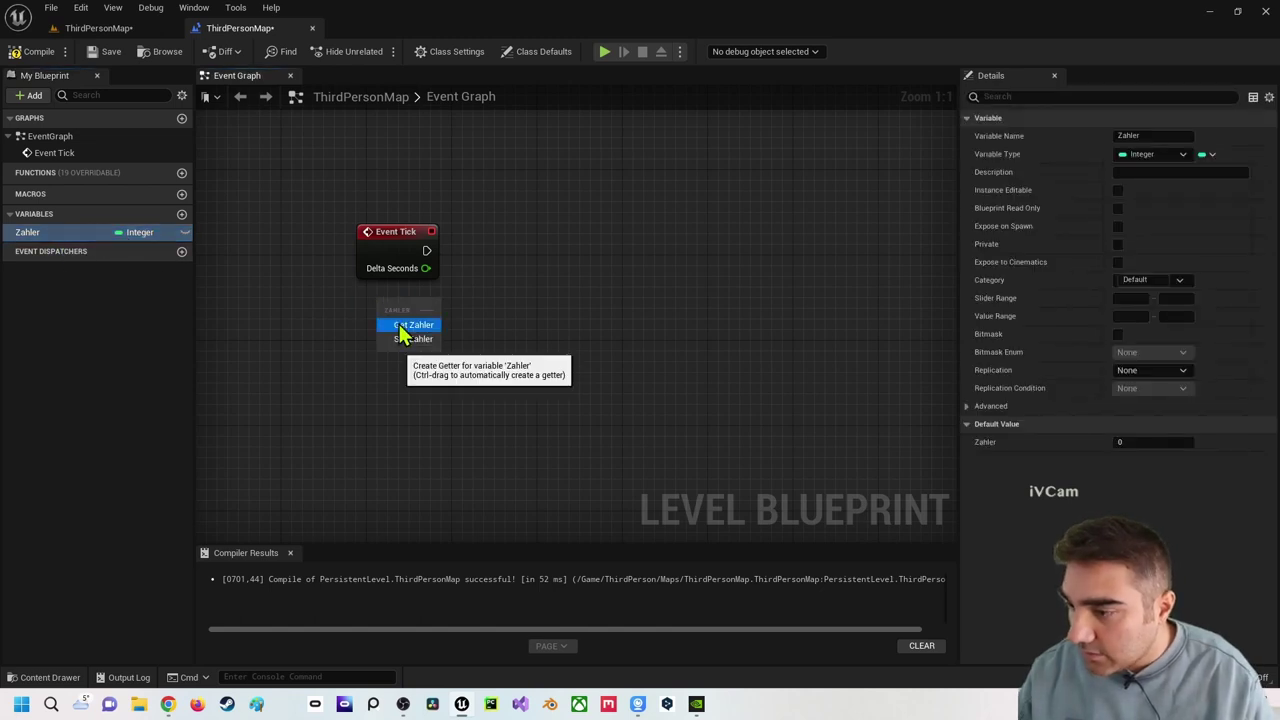
- Place a Get node for Zahler and rename the variable to Zaehler
{"action": "left_click", "coordinate": [400, 323]}
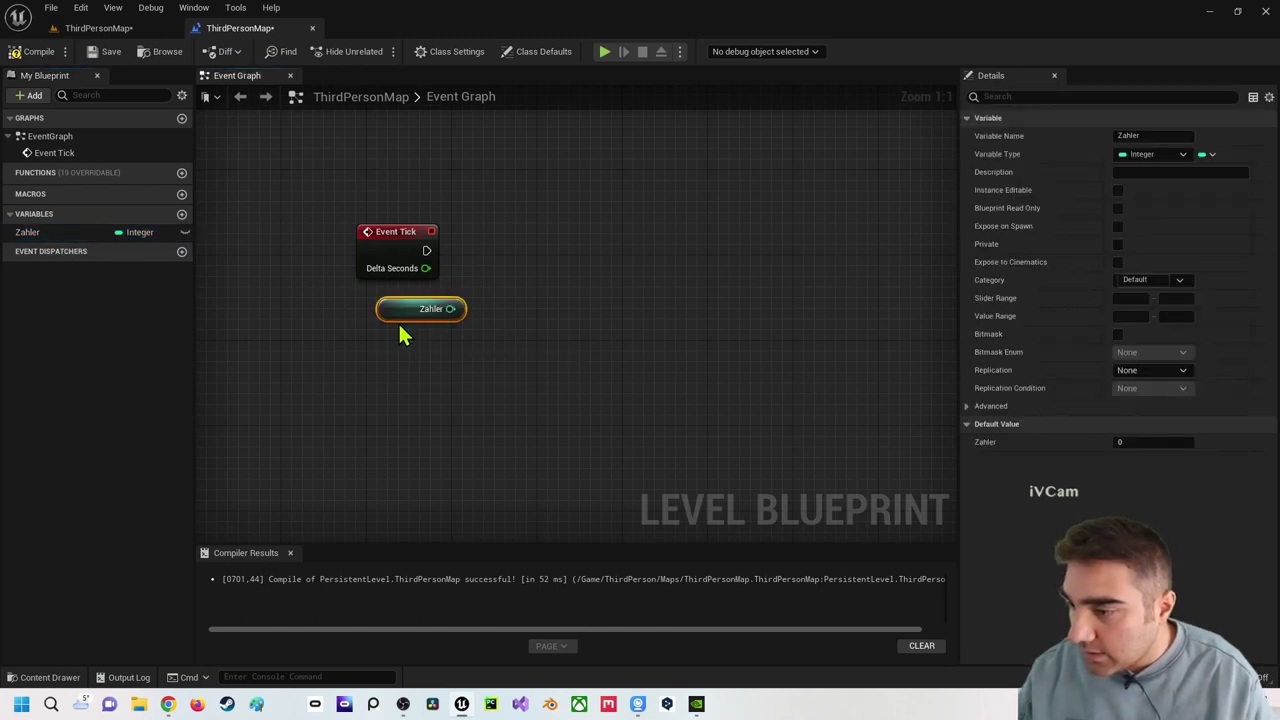
{"action": "left_click", "coordinate": [52, 234]}
{"action": "left_click", "coordinate": [52, 234]}
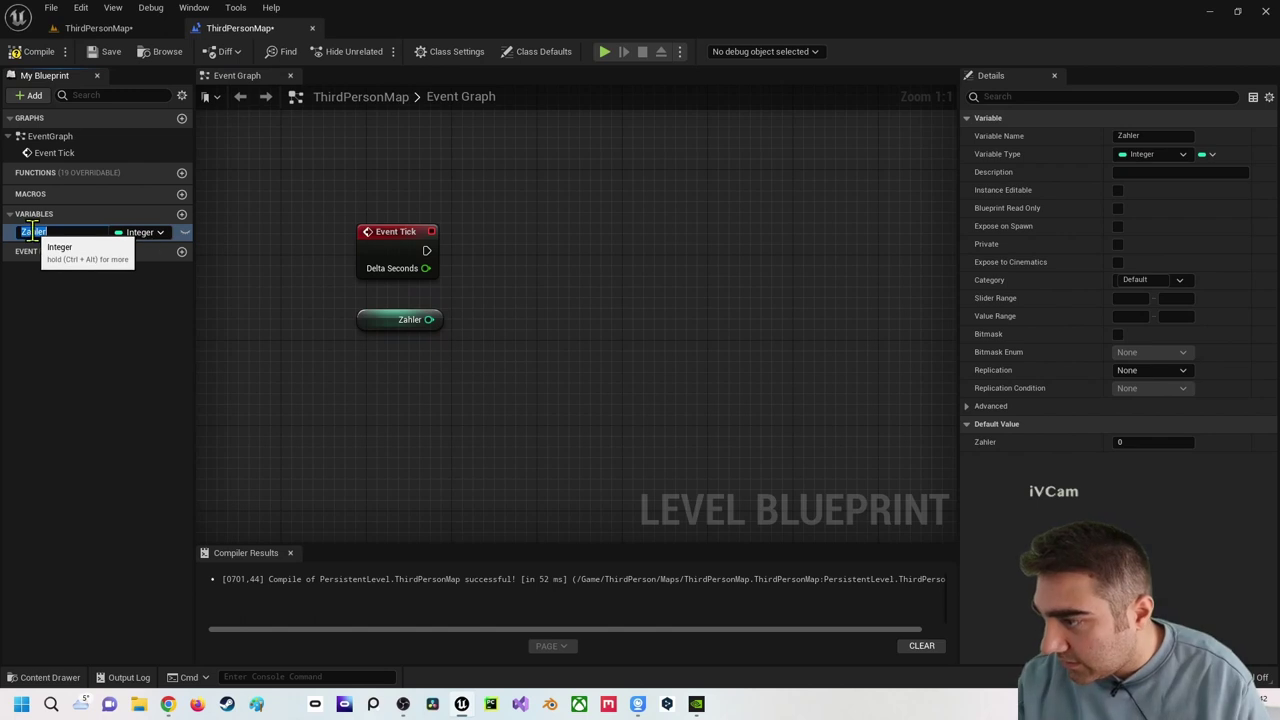
{"action": "left_click", "coordinate": [33, 232]}
{"action": "type", "text": "e"}
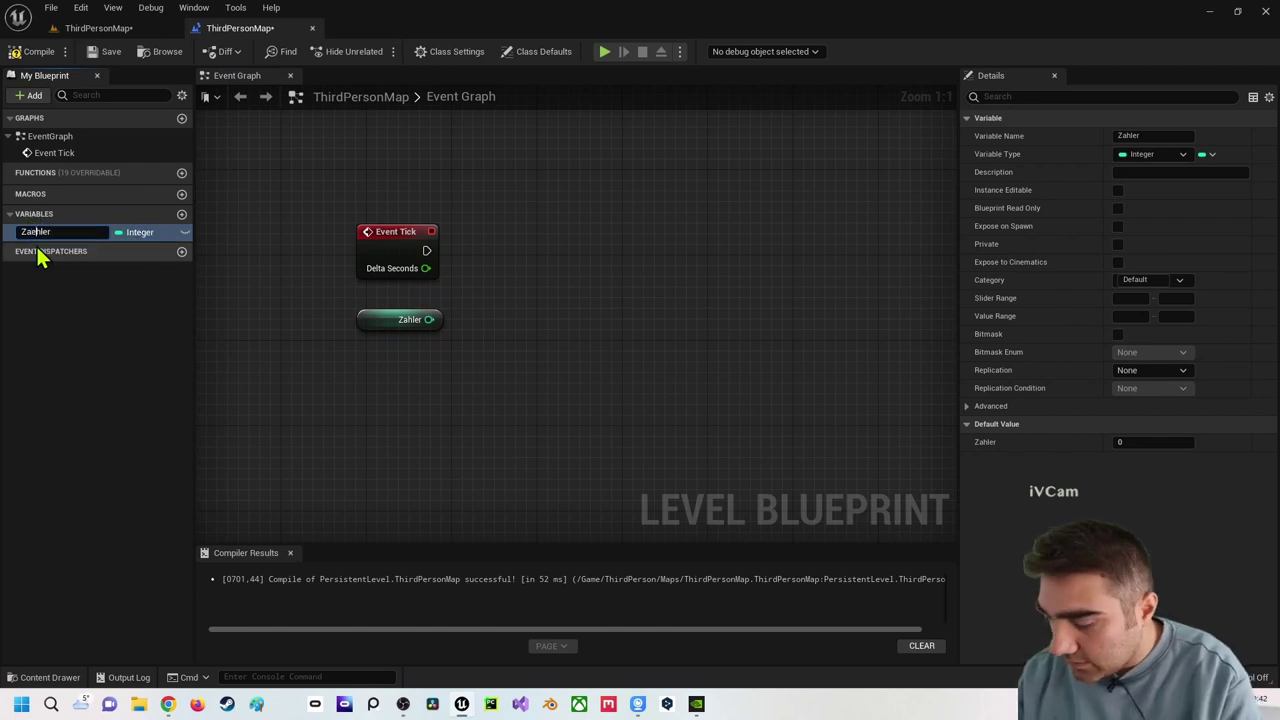
{"action": "key", "text": "Return"}
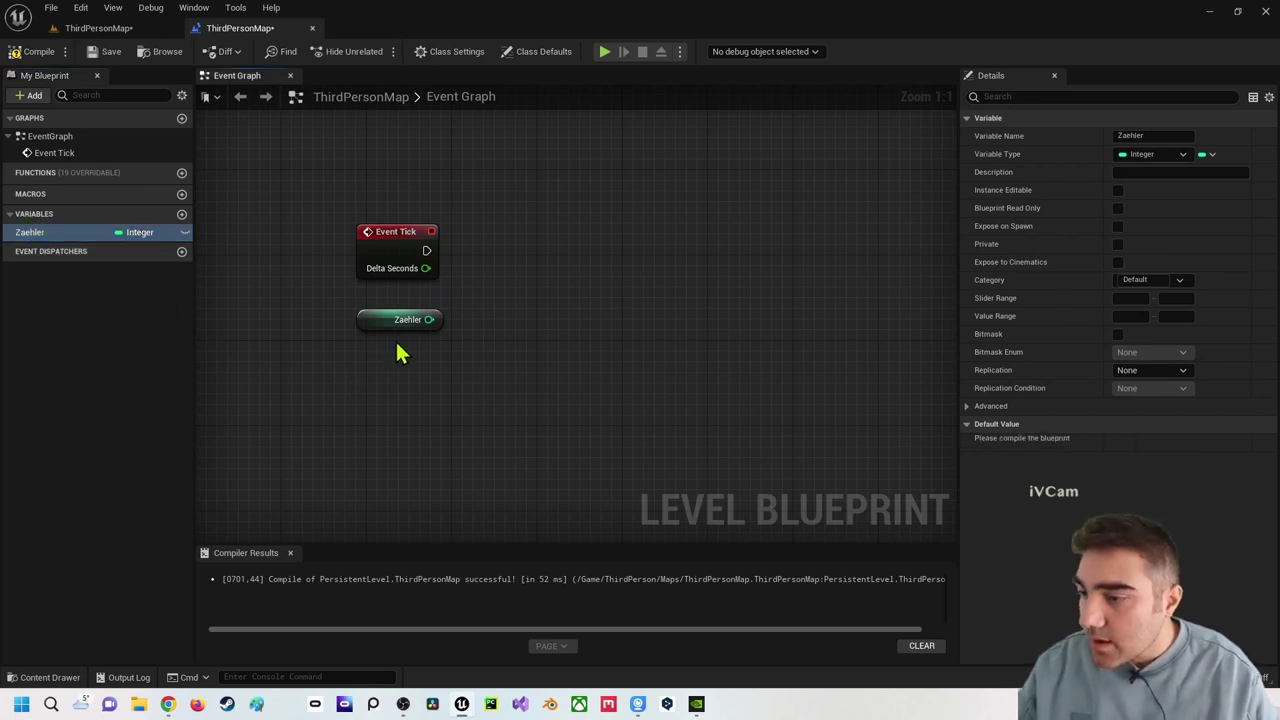
- Add an Increment Int (++) node on Zaehler and wire Event Tick's execution into it
{"action": "left_click_drag", "start_coordinate": [428, 319], "coordinate": [502, 253]}
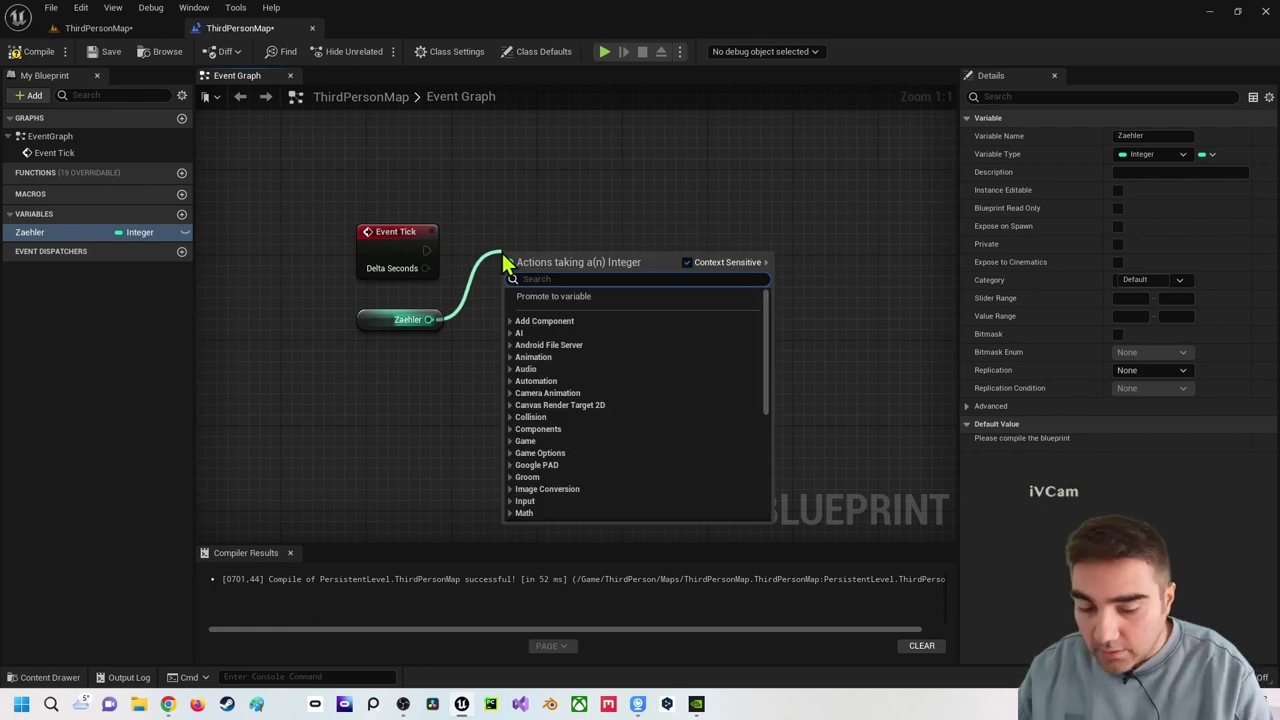
{"action": "type", "text": "++"}
{"action": "key", "text": "Return"}
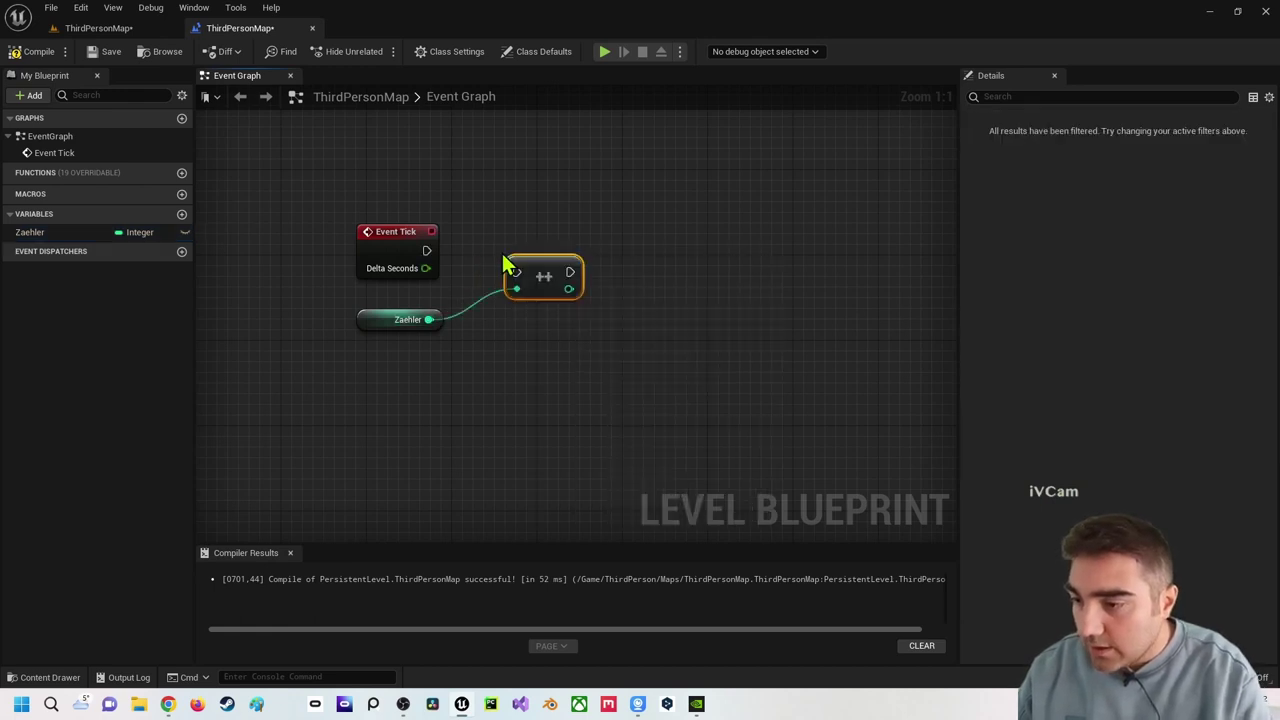
{"action": "left_click_drag", "start_coordinate": [529, 270], "coordinate": [529, 248]}
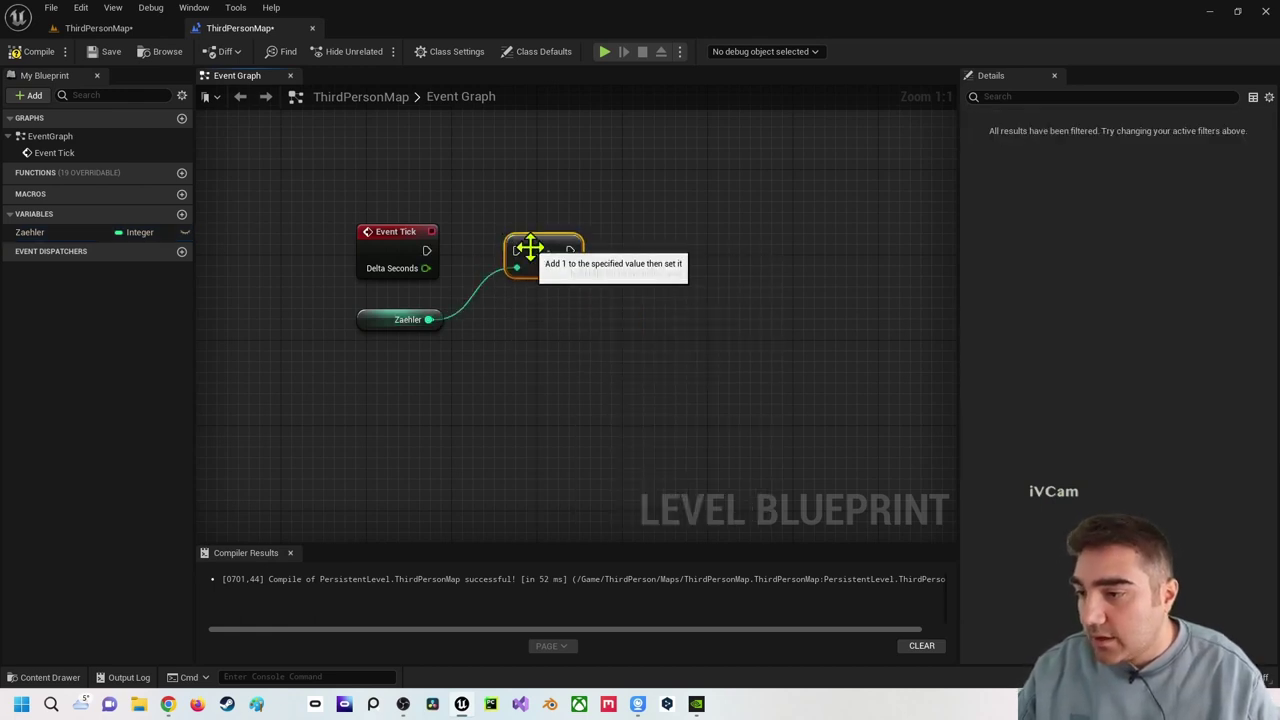
{"action": "left_click_drag", "start_coordinate": [409, 248], "coordinate": [517, 252]}
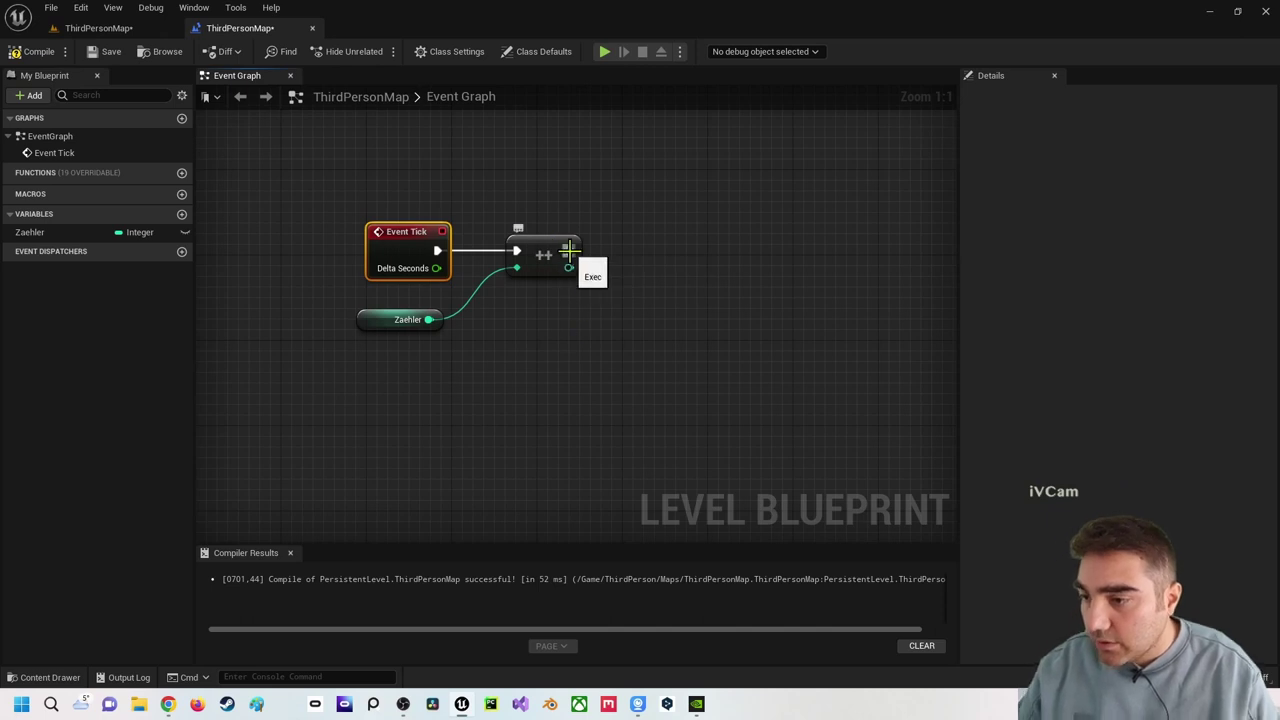
- Add a Print String after the ++ node showing the incremented value, then compile
{"action": "left_click_drag", "start_coordinate": [570, 251], "coordinate": [701, 257]}
{"action": "type", "text": "print"}
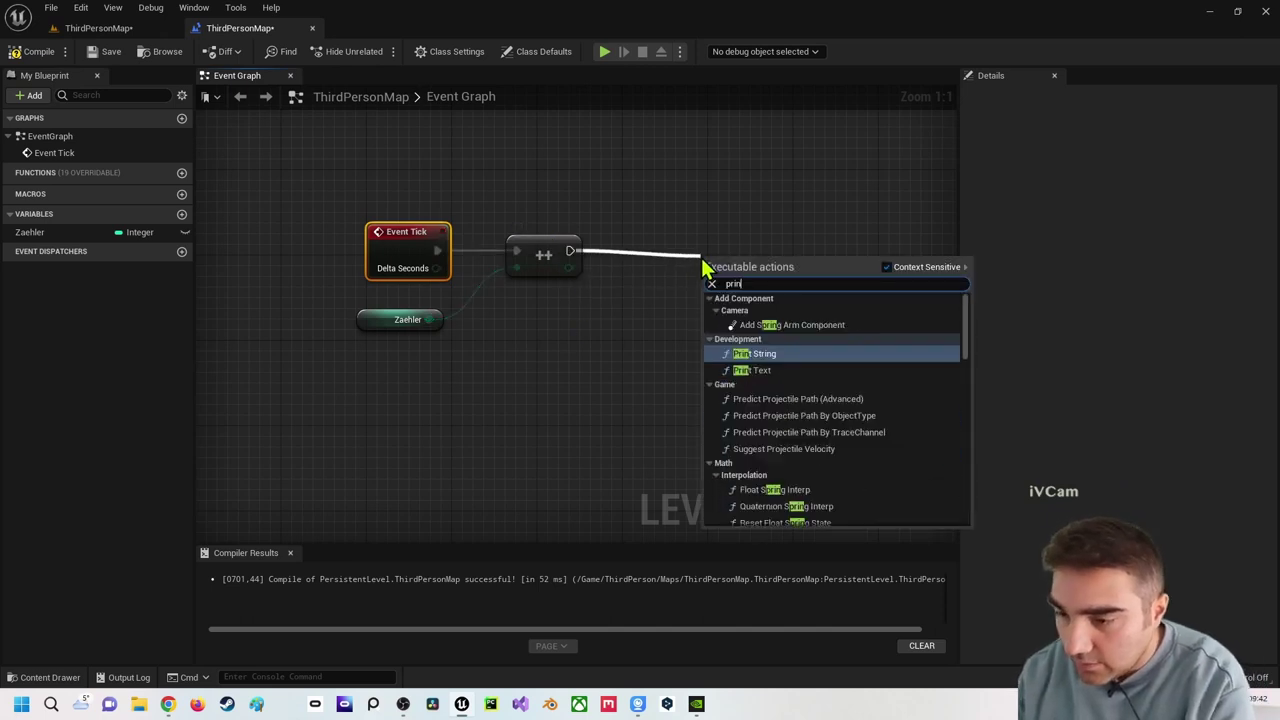
{"action": "key", "text": "Return"}
{"action": "left_click_drag", "start_coordinate": [701, 257], "coordinate": [733, 226]}
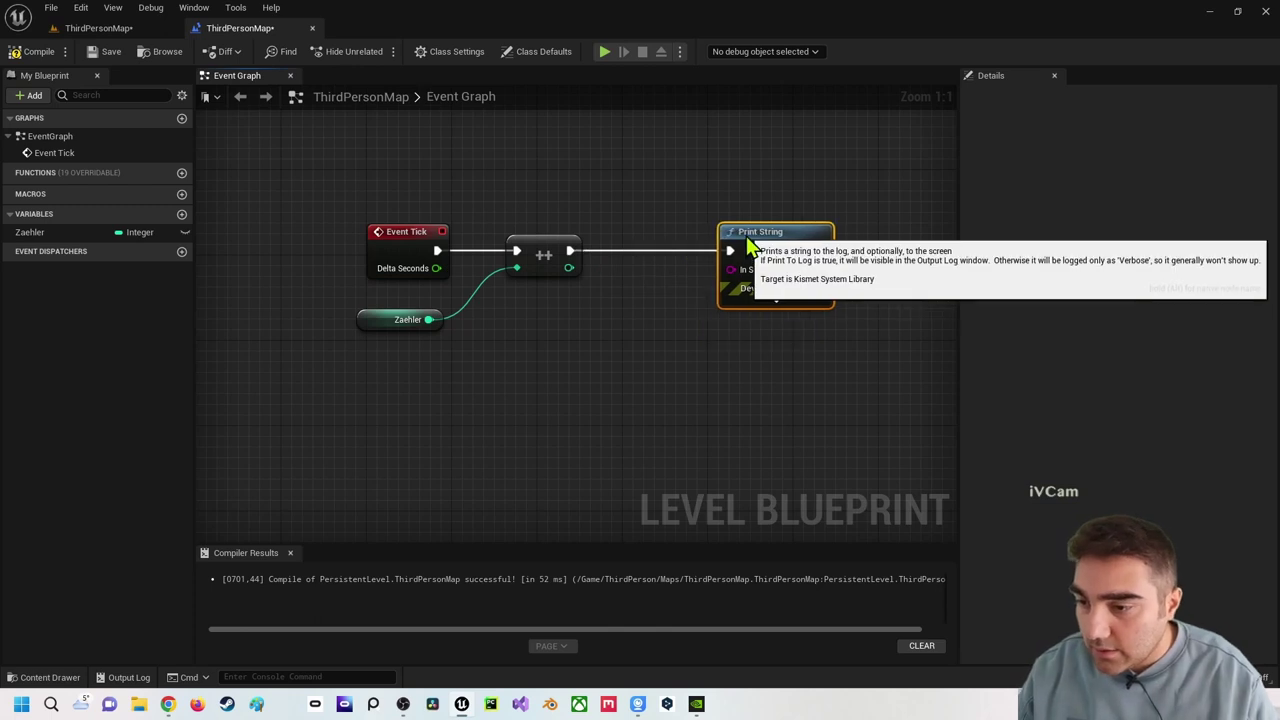
{"action": "mouse_move", "coordinate": [568, 268]}
{"action": "left_mouse_down"}
{"action": "mouse_move", "coordinate": [732, 285]}
{"action": "mouse_move", "coordinate": [742, 270]}
{"action": "mouse_move", "coordinate": [668, 307]}
{"action": "left_mouse_up"}
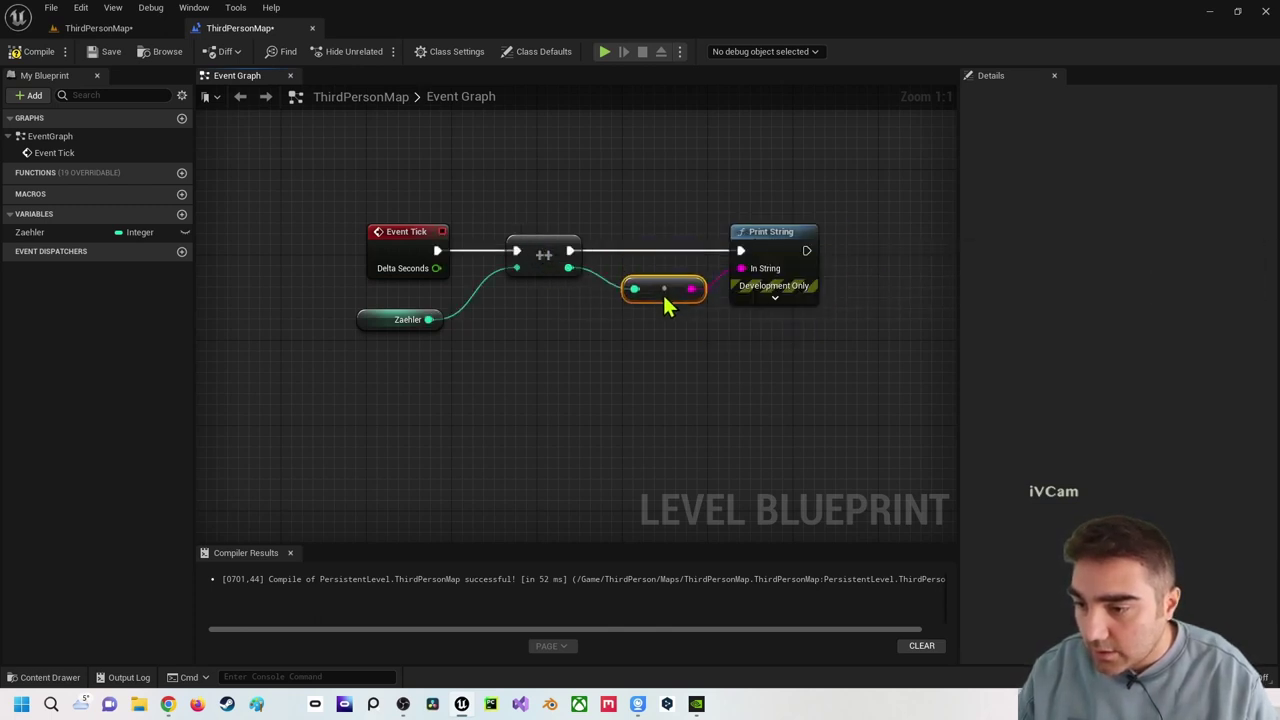
{"action": "left_click", "coordinate": [14, 58]}
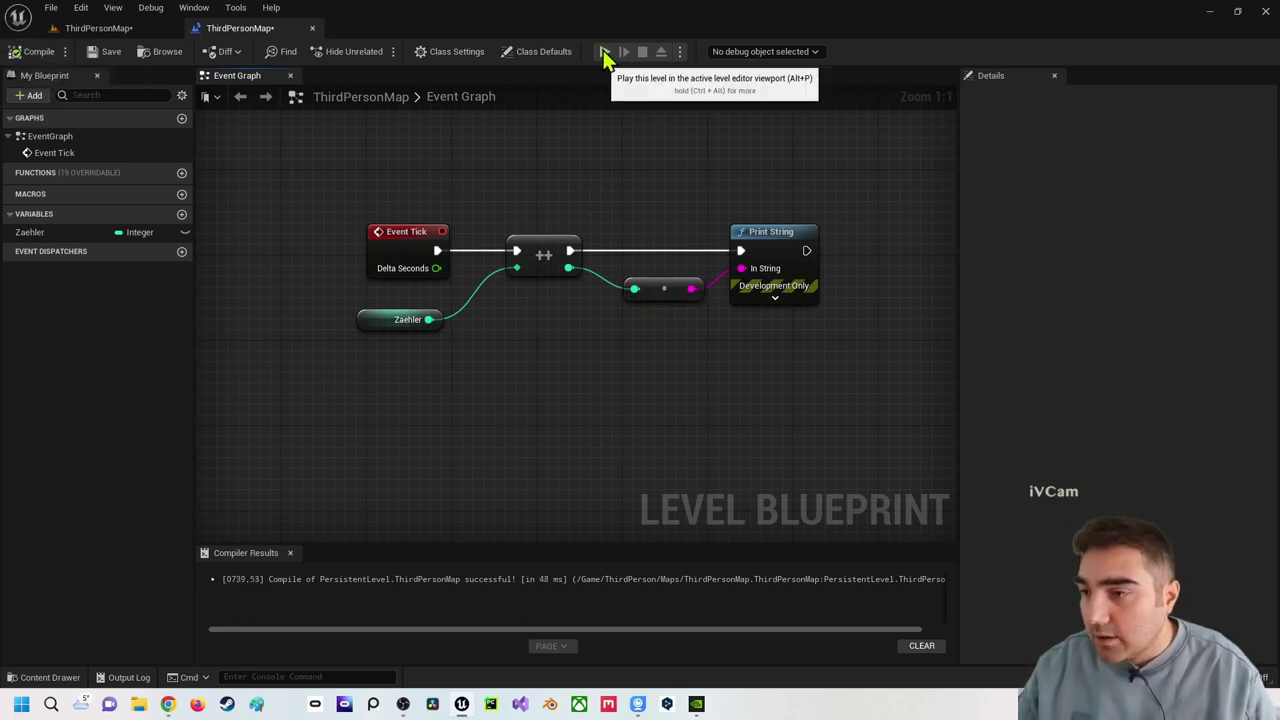
{"action": "left_click", "coordinate": [680, 51]}
{"action": "left_click", "coordinate": [724, 119]}
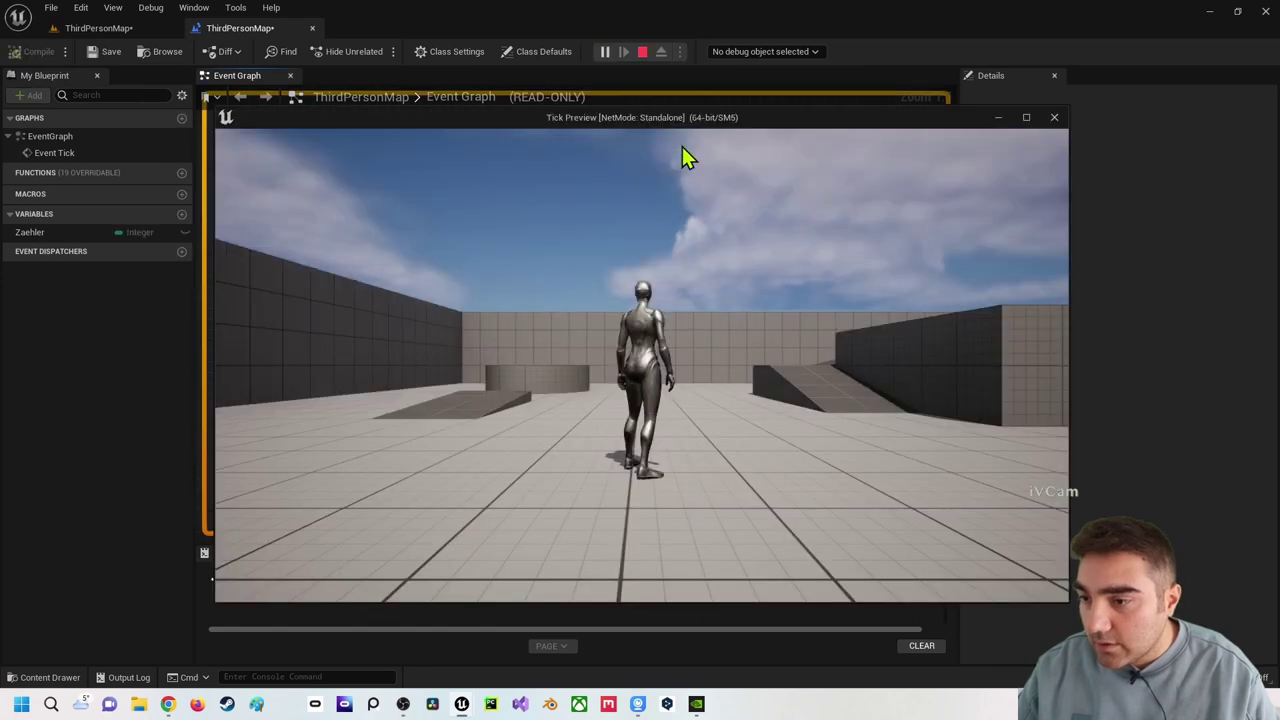
{"action": "key", "text": "w"}
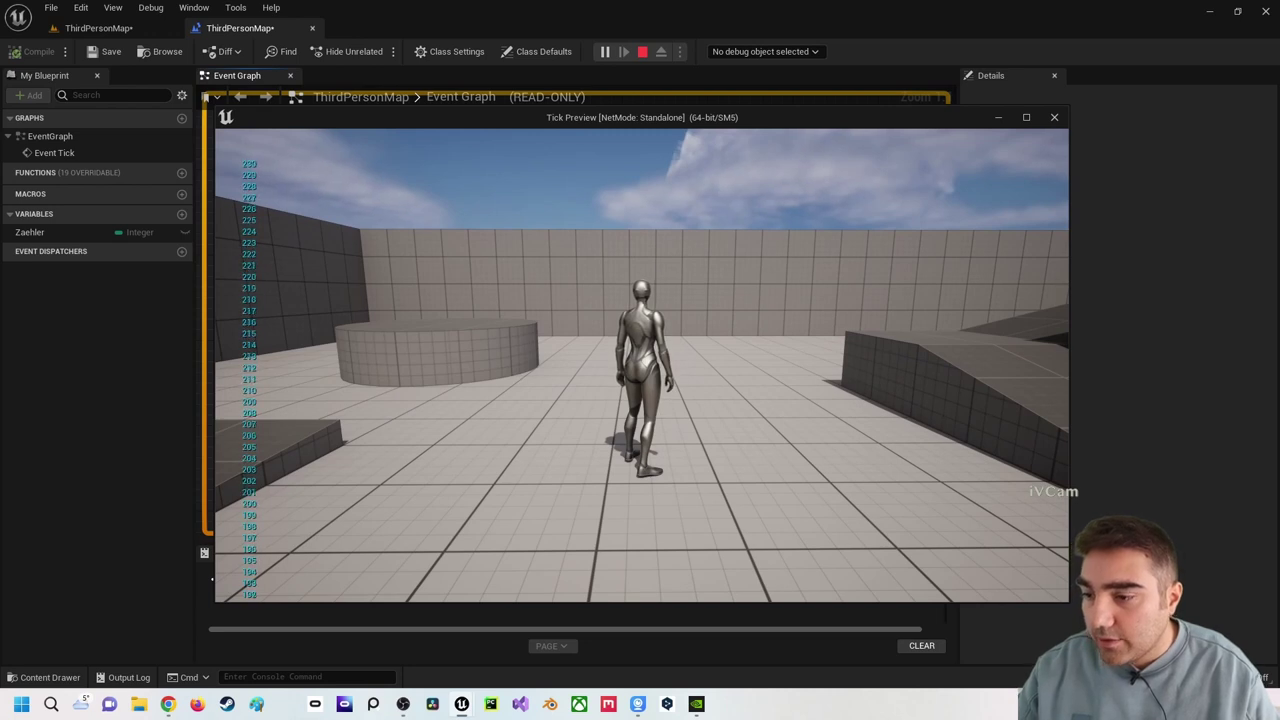
{"action": "key", "text": "Escape"}
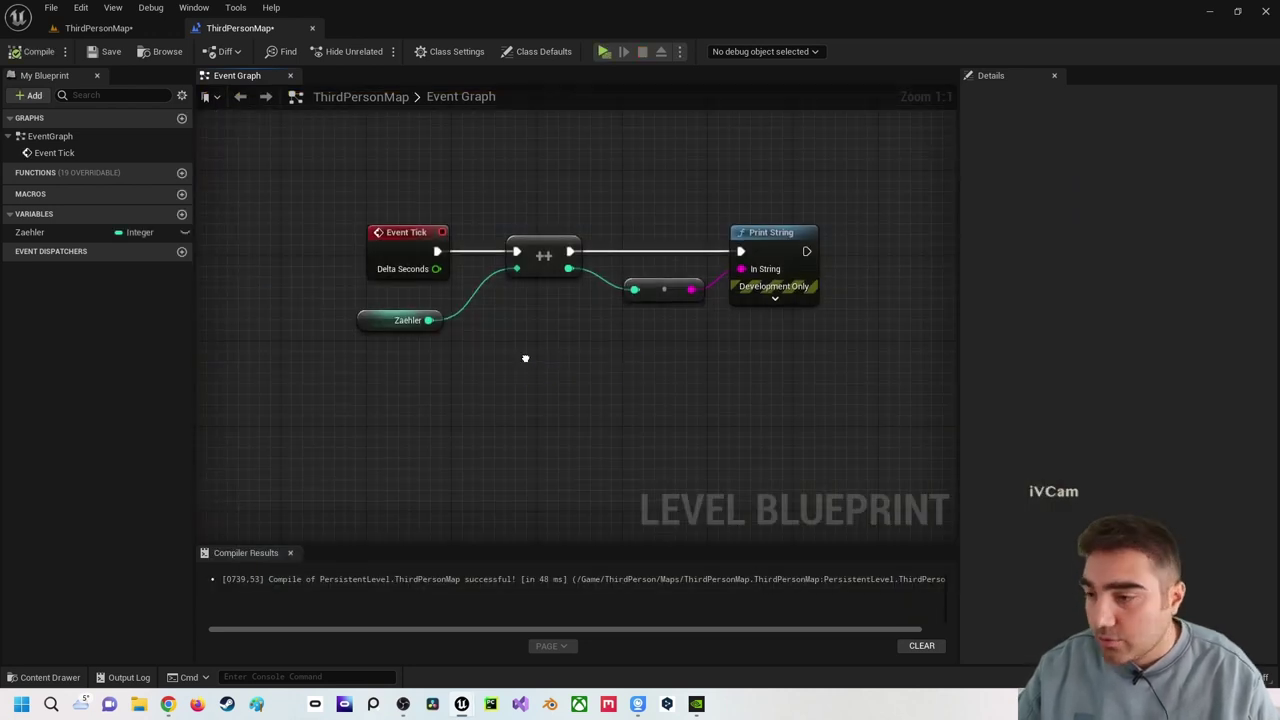
{"action": "key", "text": "Home"}
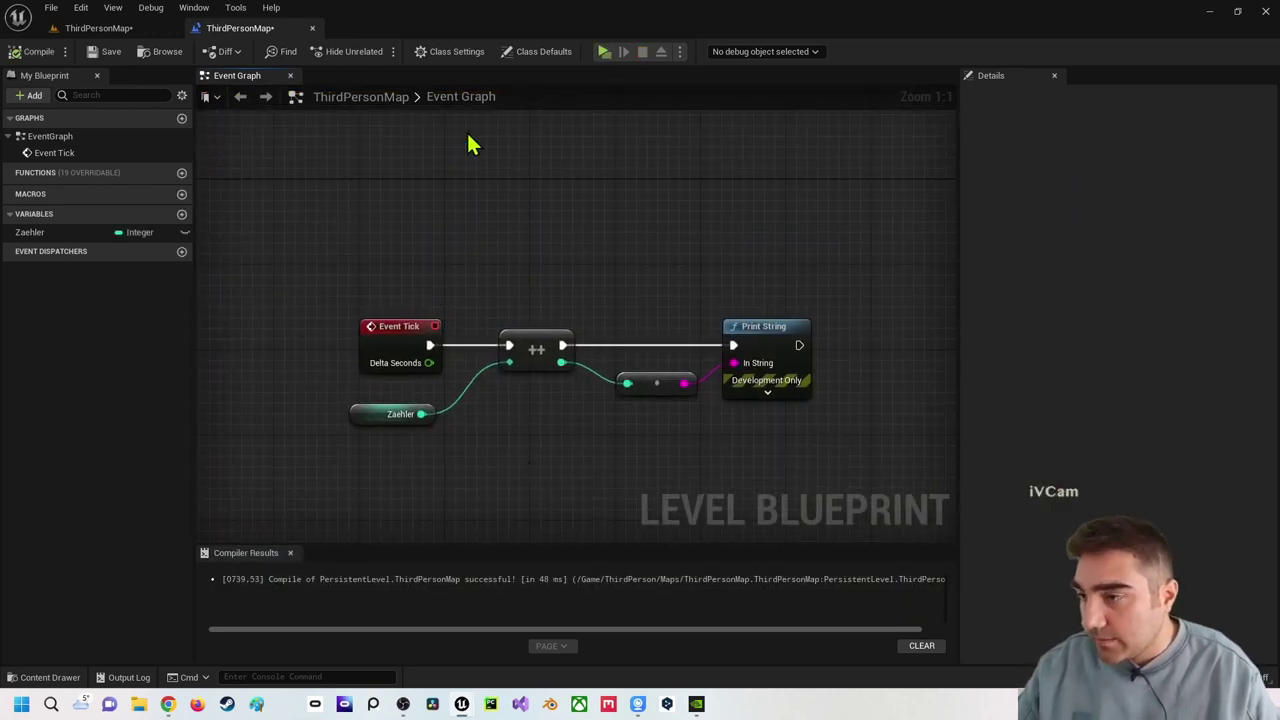
- Review the Level Blueprint's Class Defaults for actor tick, then run and stop a preview
{"action": "left_click", "coordinate": [538, 52]}
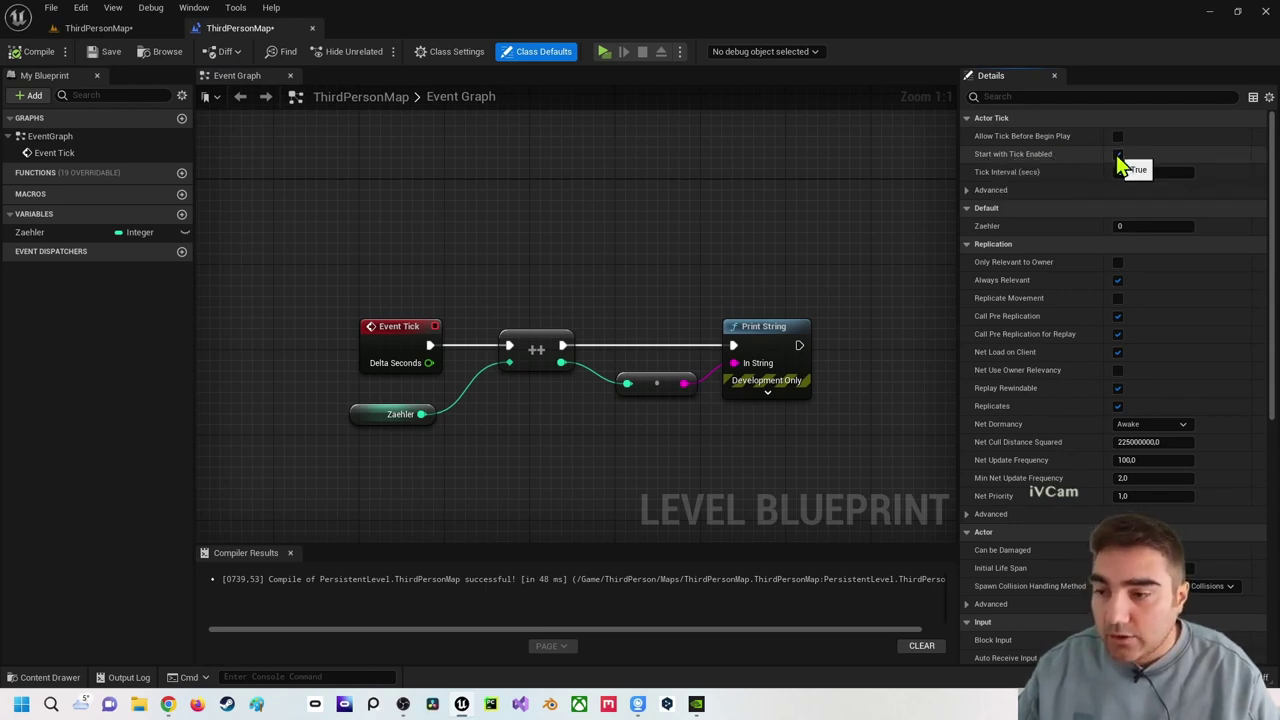
{"action": "left_click", "coordinate": [604, 52]}
{"action": "left_click", "coordinate": [640, 360]}
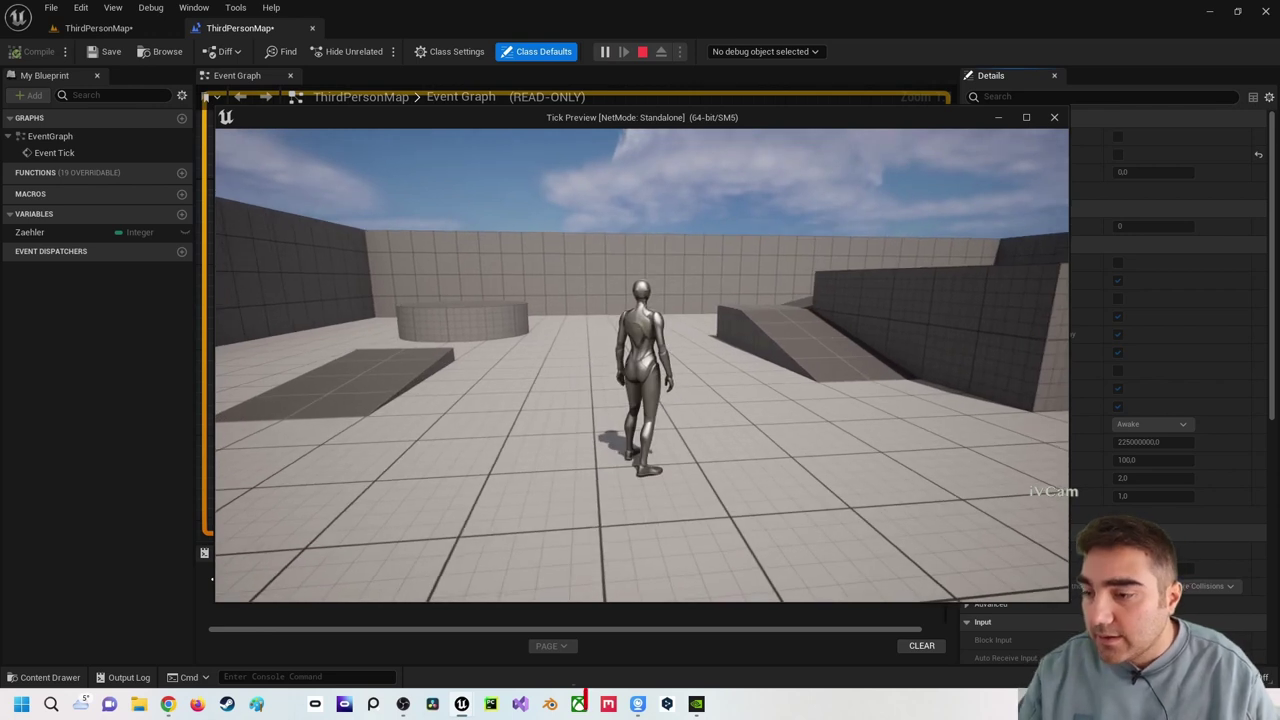
{"action": "key", "text": "Escape"}
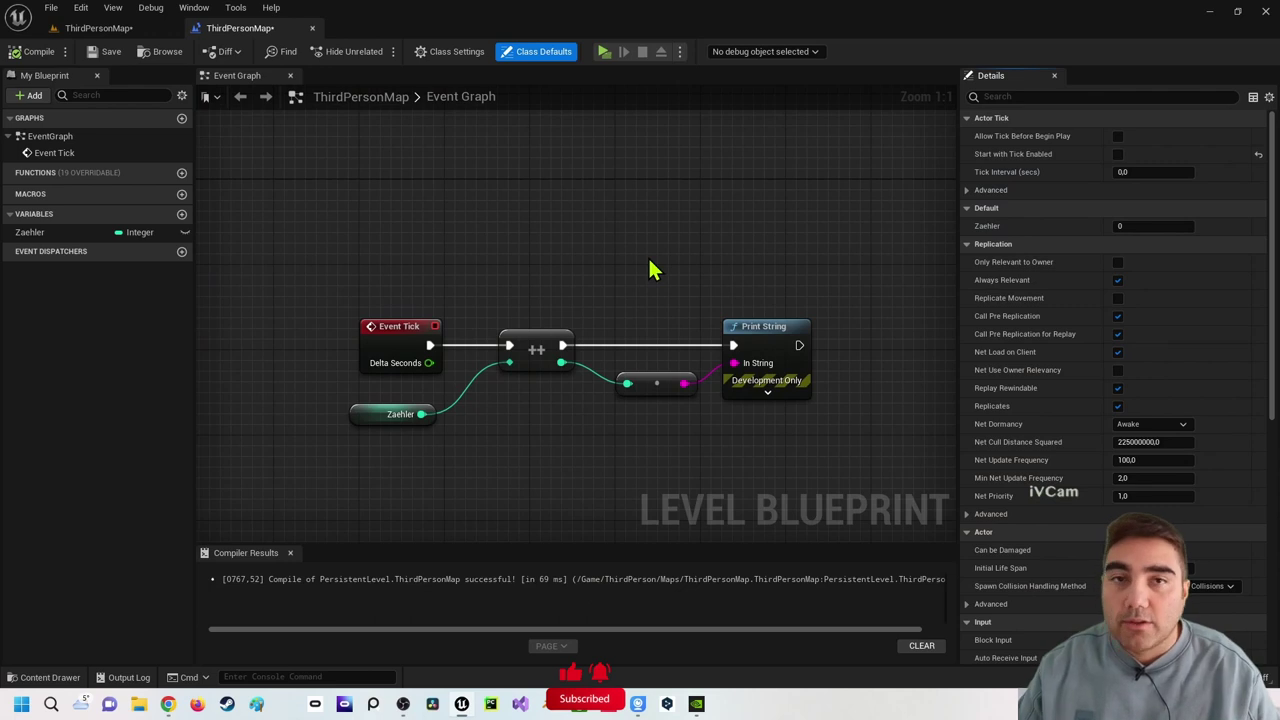
- Recenter the graph, then return to the ThirdPersonMap level viewport and fly into the arena
{"action": "right_click_drag", "start_coordinate": [662, 256], "coordinate": [724, 244]}
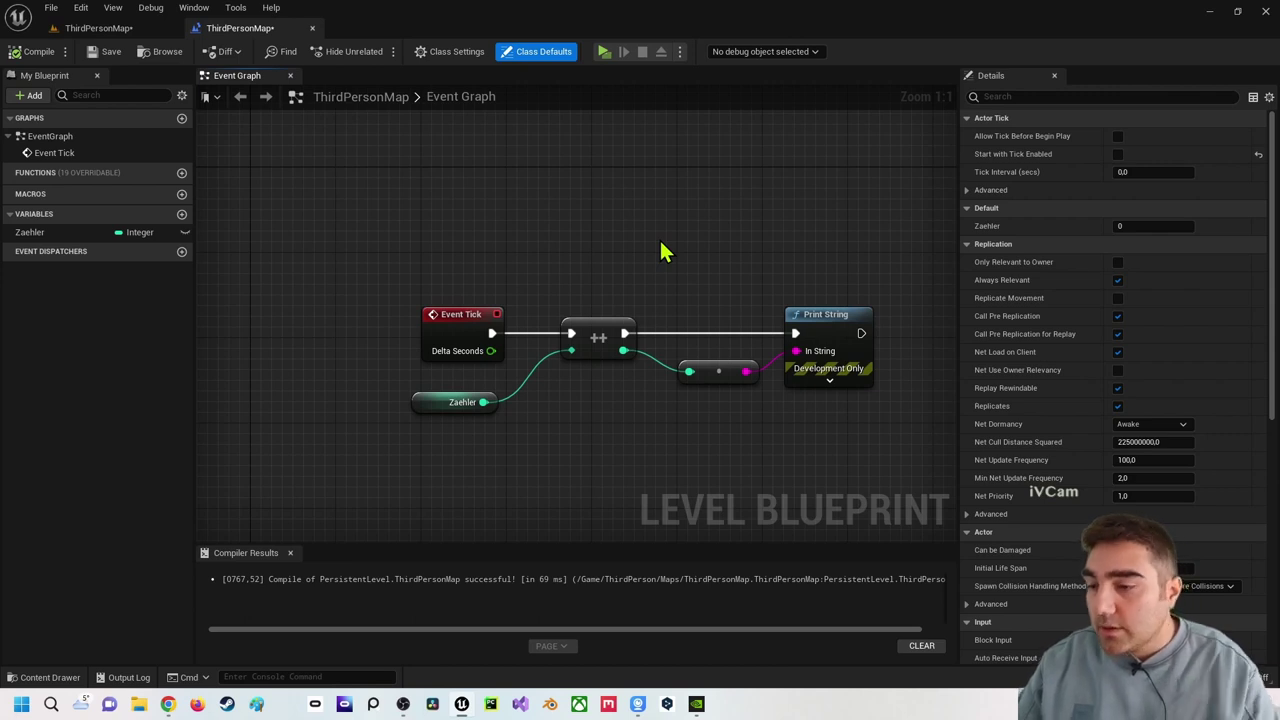
{"action": "right_click_drag", "start_coordinate": [475, 198], "coordinate": [490, 261]}
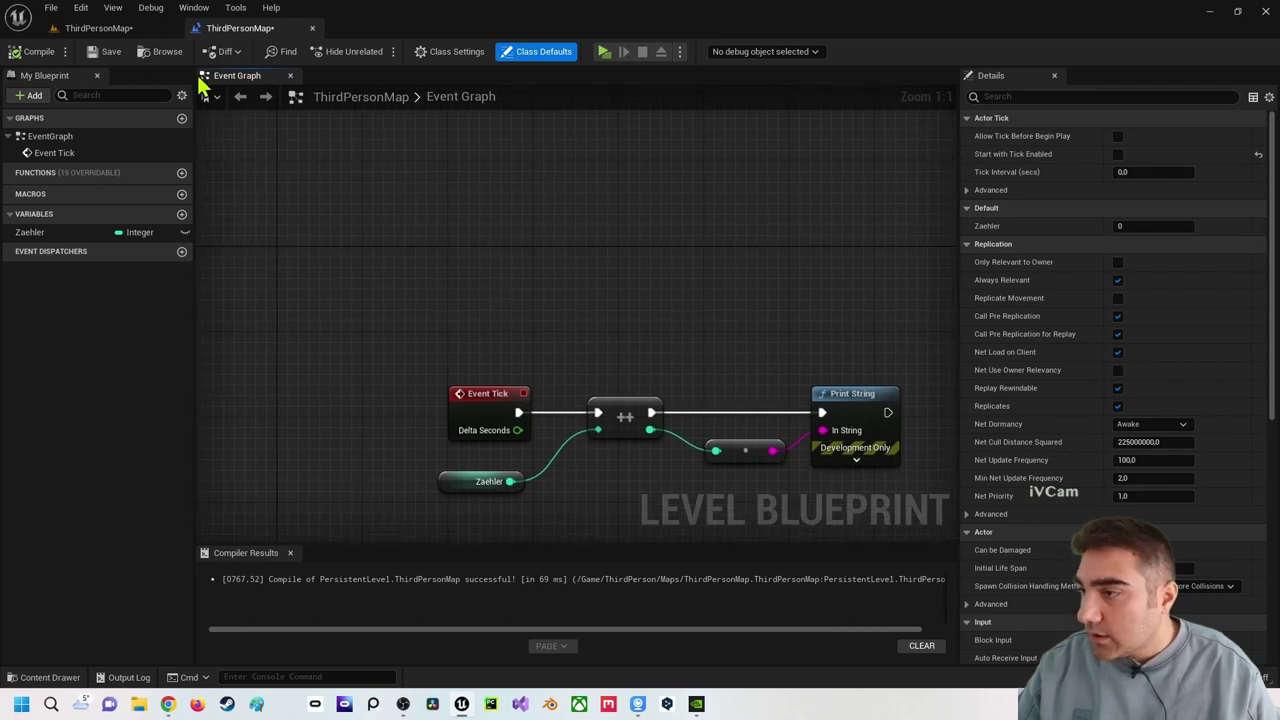
{"action": "left_click", "coordinate": [98, 28]}
{"action": "key", "text": "Up"}
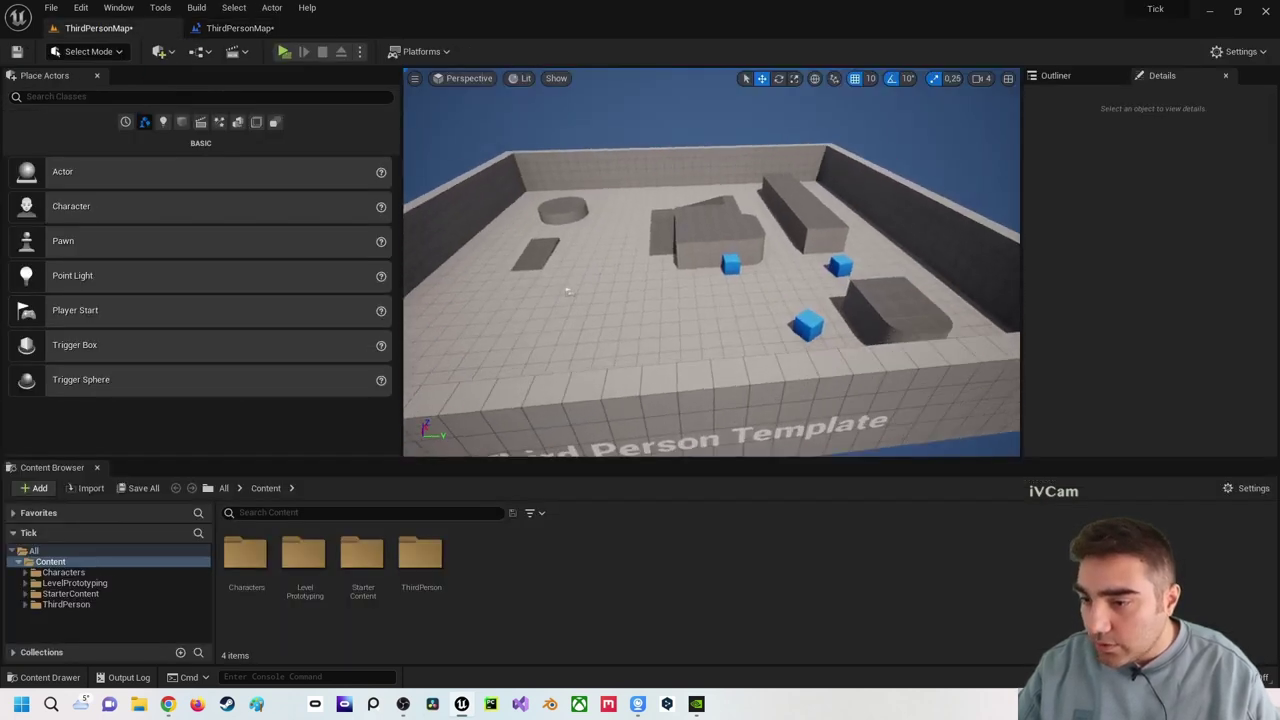
- Drop a Cube from Shapes onto the arena floor at 1060, 1330, 80, then return to the graph
{"action": "left_click", "coordinate": [181, 122]}
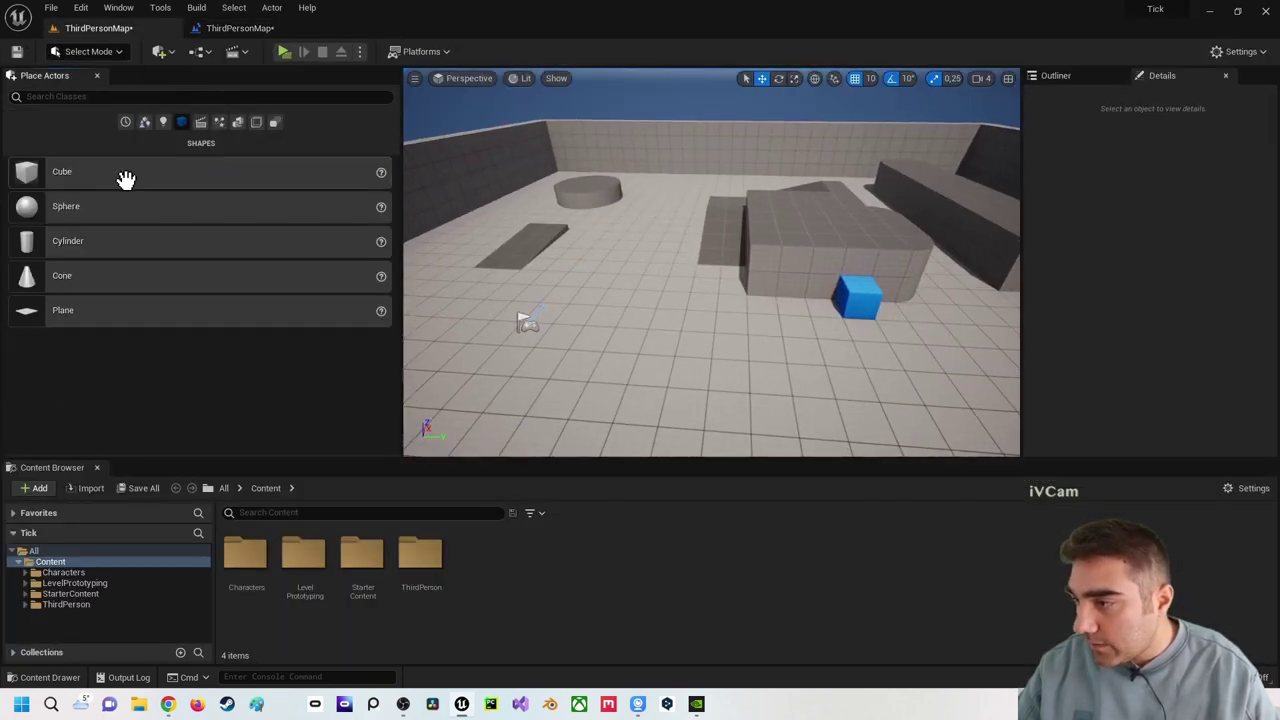
{"action": "left_click_drag", "start_coordinate": [186, 198], "coordinate": [616, 296]}
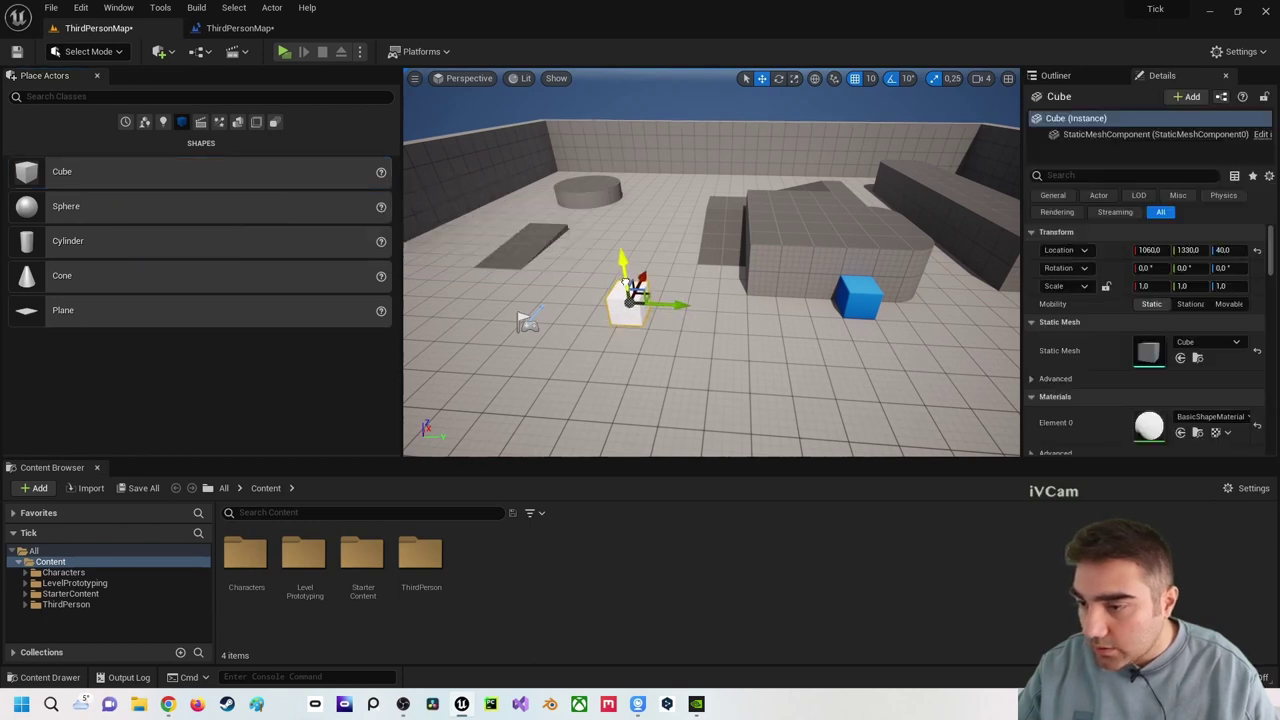
{"action": "left_click", "coordinate": [238, 28]}
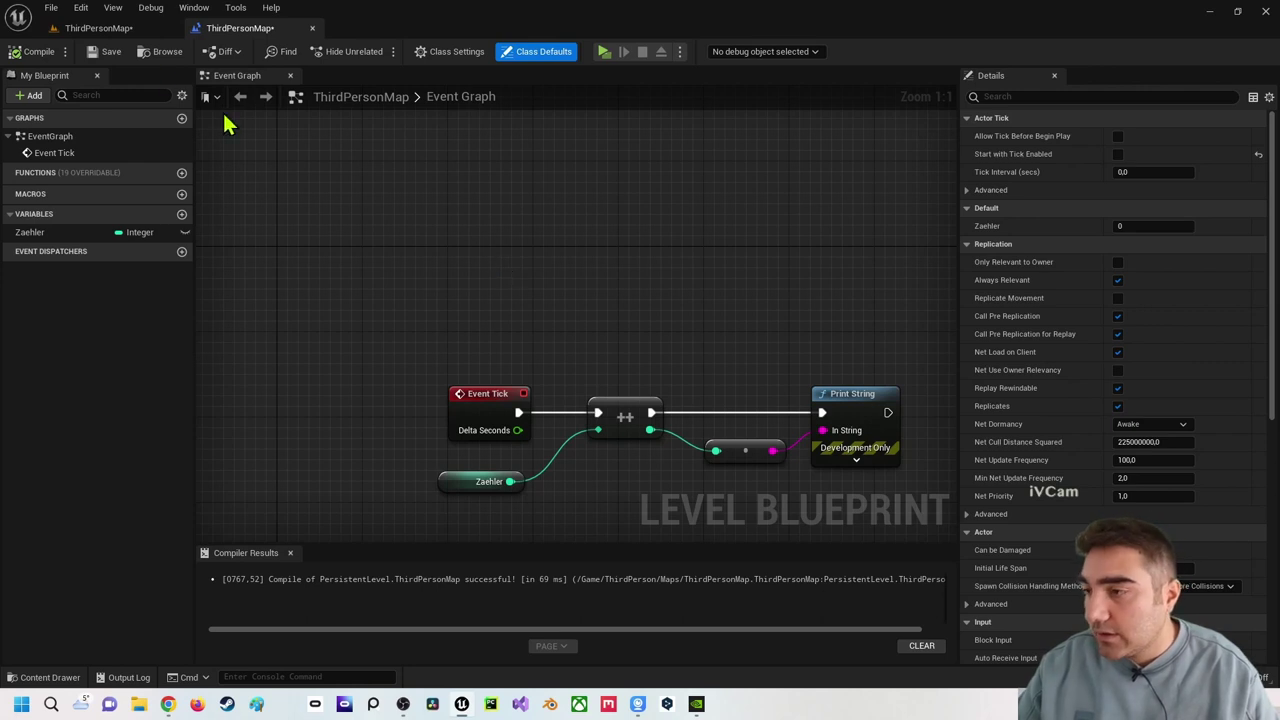
- With the Cube selected, add an OnActorHit (Cube) collision event above the Event Tick chain
{"action": "left_click", "coordinate": [100, 28]}
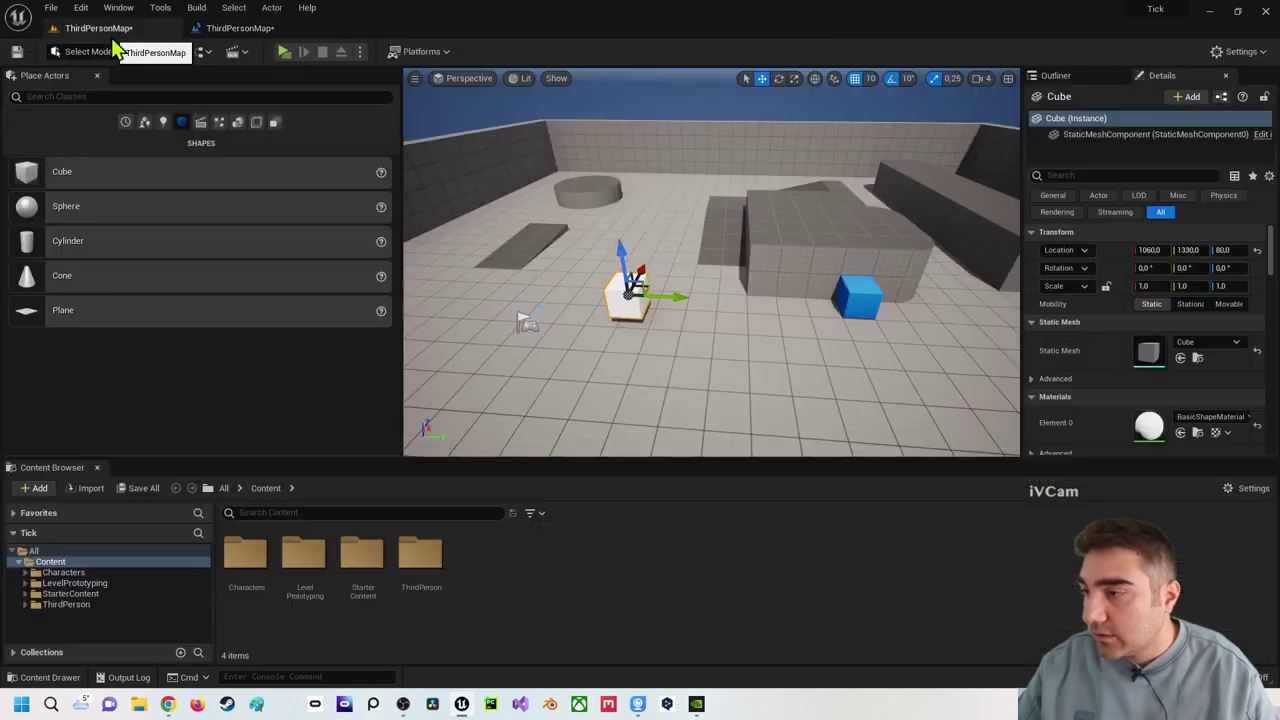
{"action": "left_click", "coordinate": [232, 30]}
{"action": "right_click", "coordinate": [470, 189]}
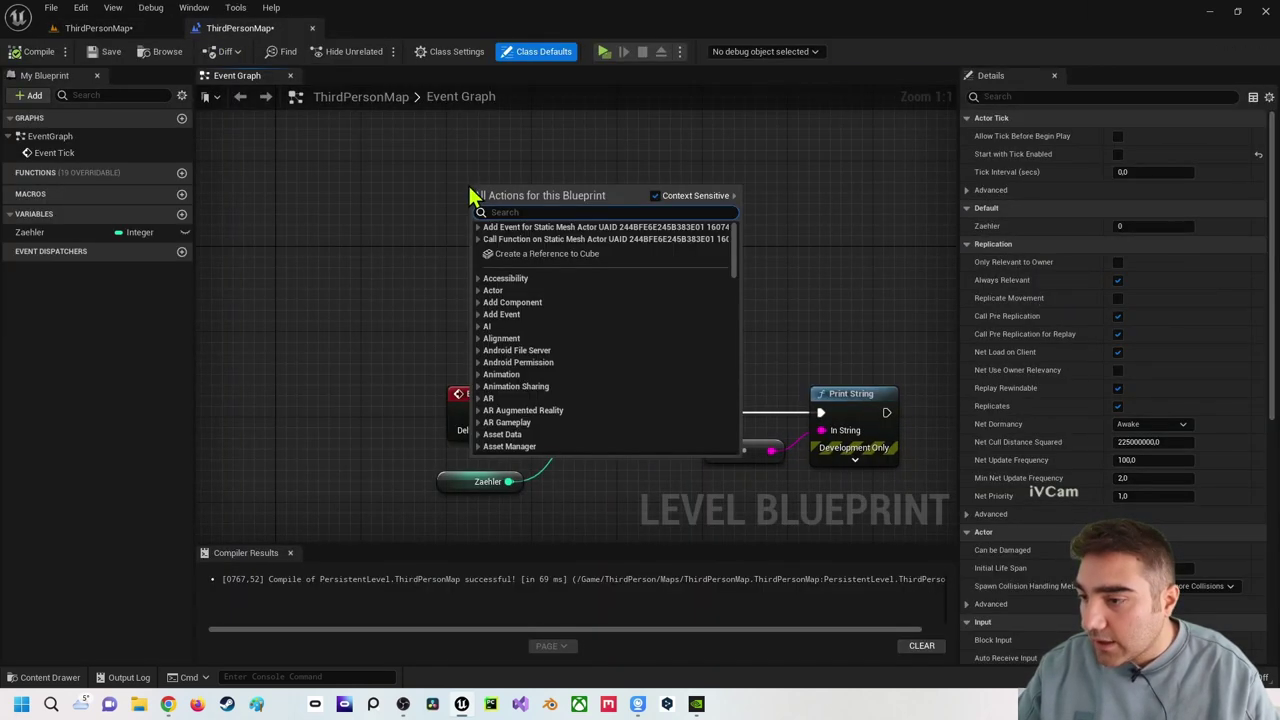
{"action": "left_click", "coordinate": [478, 229]}
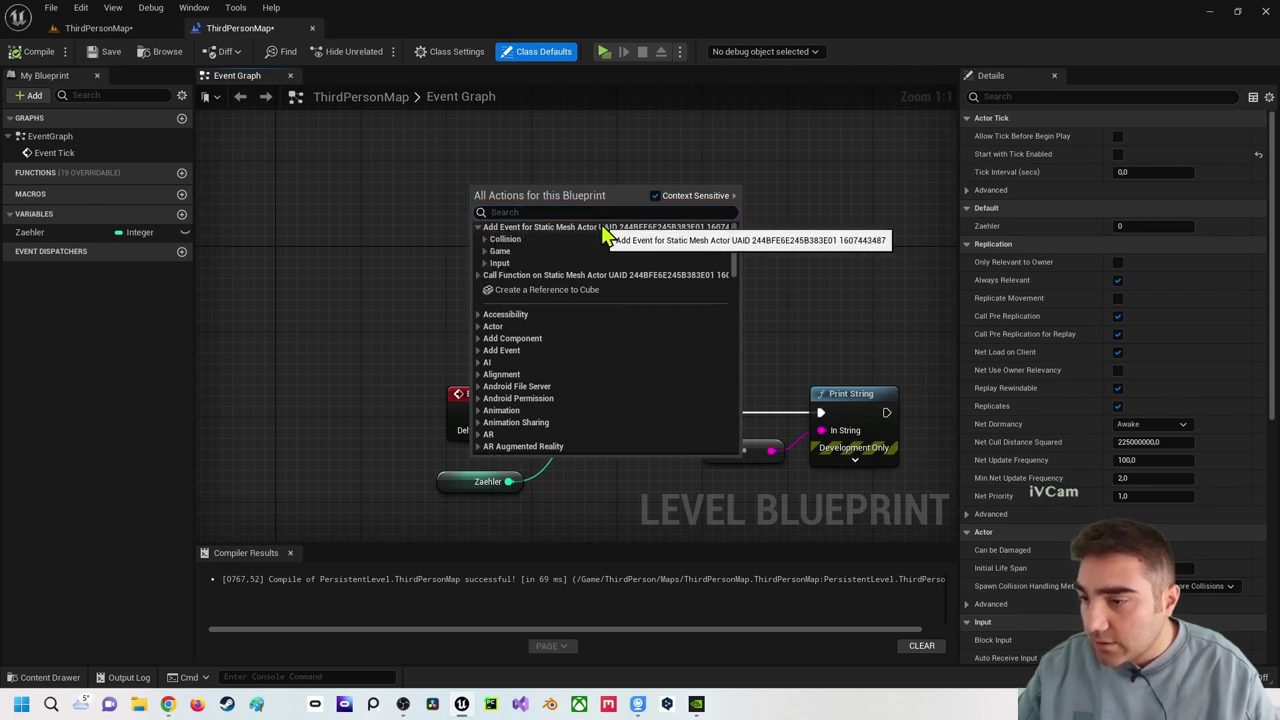
{"action": "left_click", "coordinate": [485, 241]}
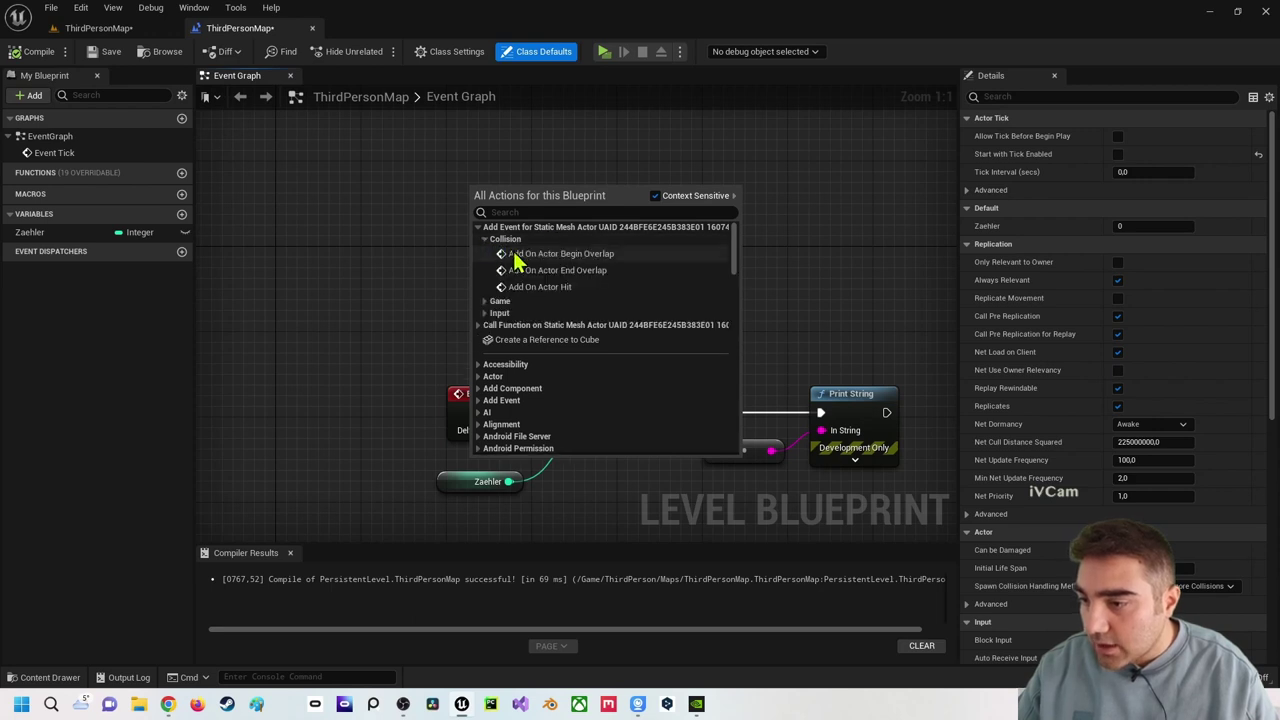
{"action": "left_click", "coordinate": [521, 290]}
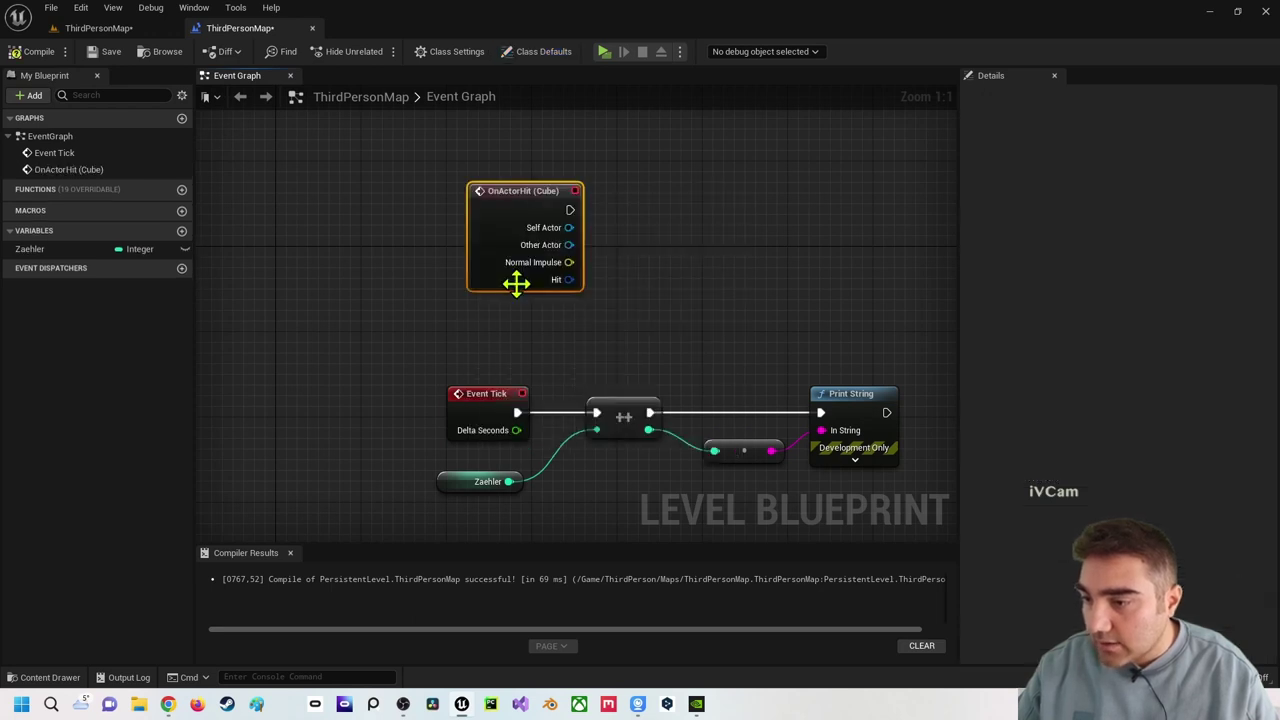
{"action": "left_click", "coordinate": [623, 214]}
{"action": "right_click_drag", "start_coordinate": [623, 214], "coordinate": [466, 355]}
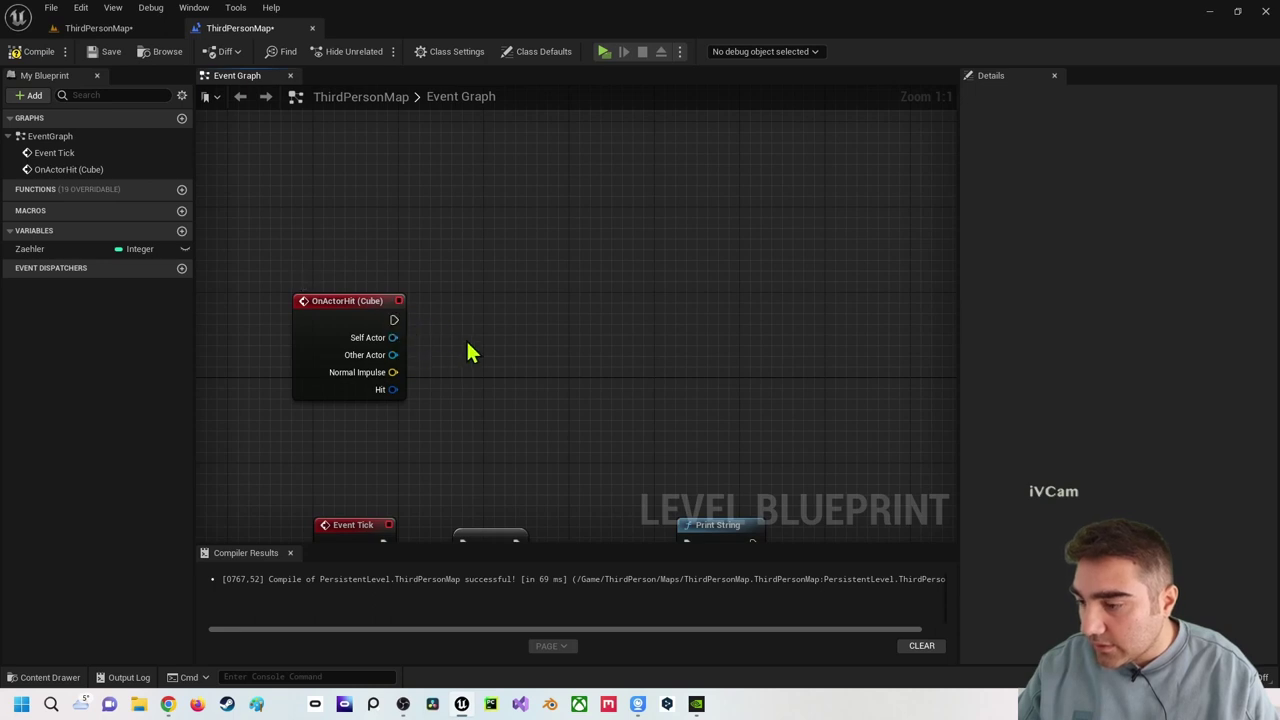
{"action": "right_click_drag", "start_coordinate": [469, 351], "coordinate": [552, 172]}
{"action": "right_click_drag", "start_coordinate": [449, 350], "coordinate": [475, 291]}
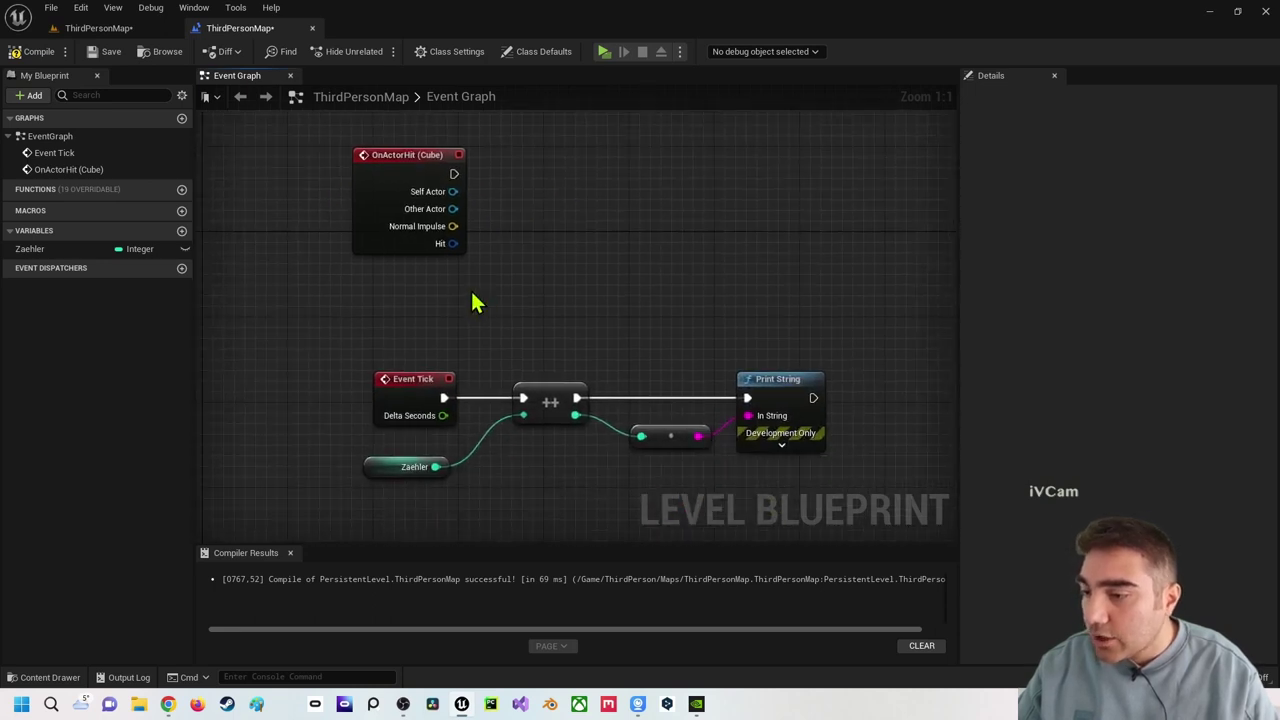
- Add an Is Actor Tick Enabled node beneath the OnActorHit (Cube) event
{"action": "right_click", "coordinate": [397, 282]}
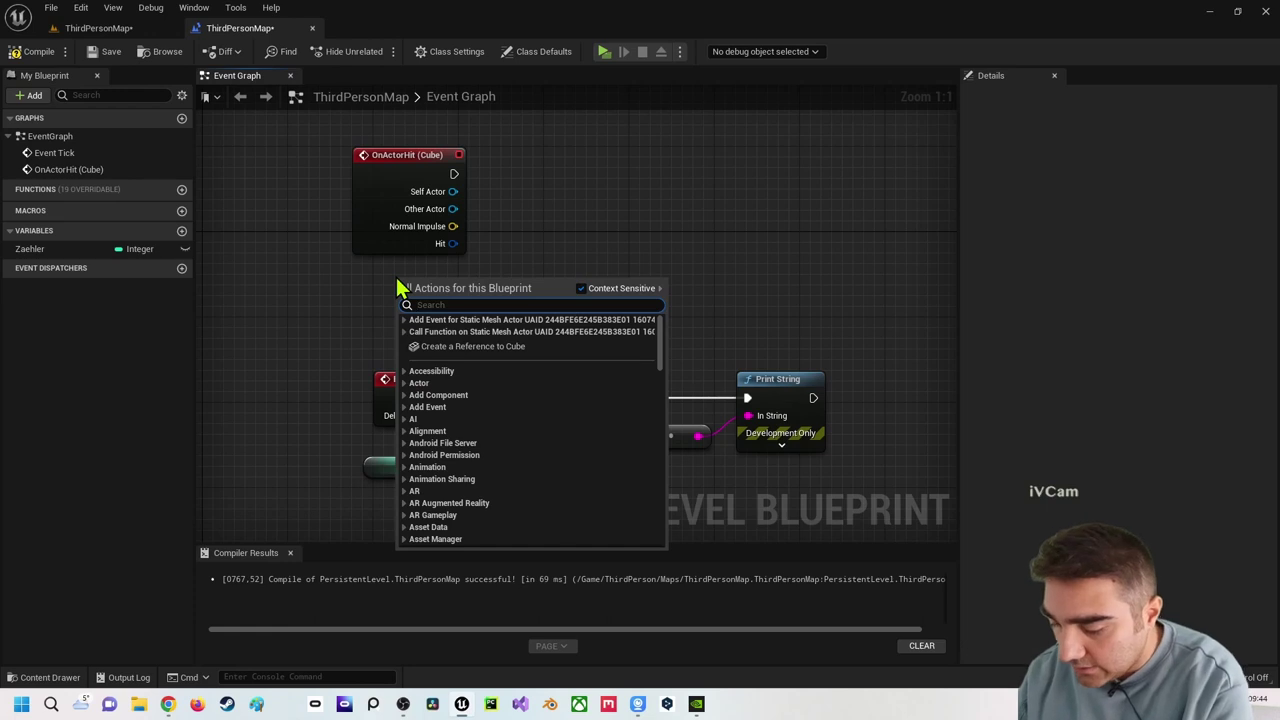
{"action": "type", "text": "isac"}
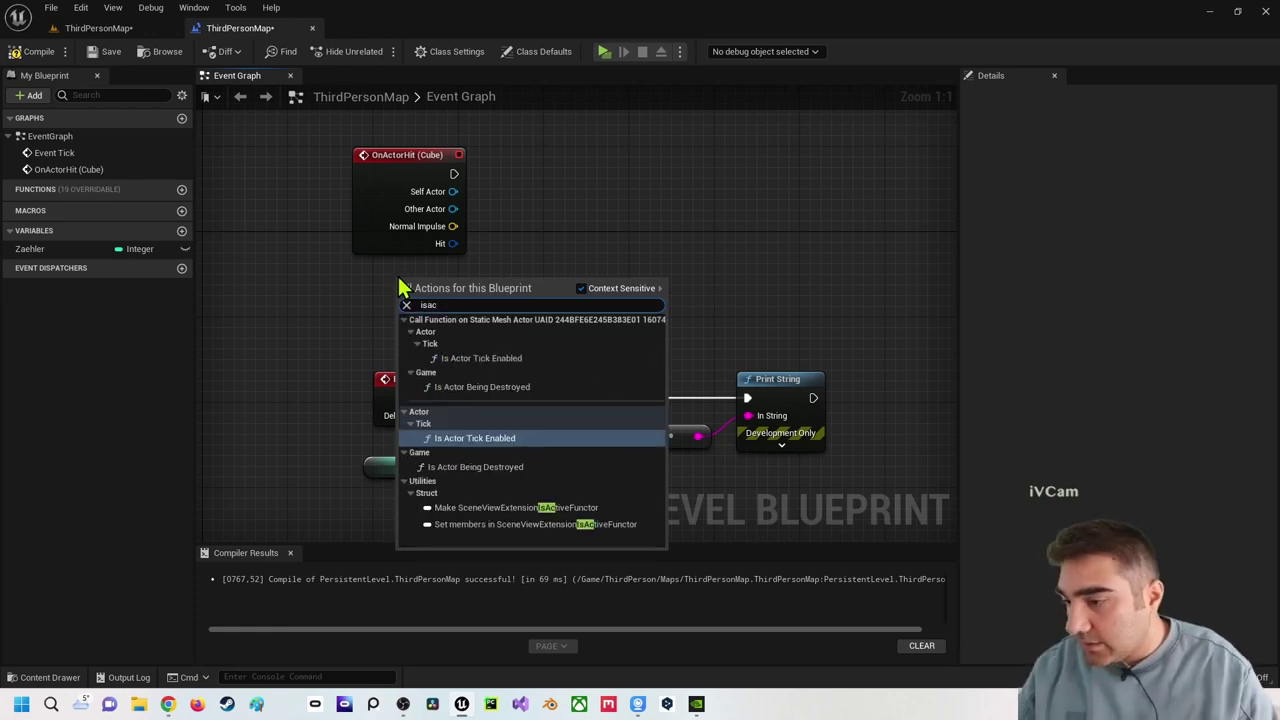
{"action": "left_click", "coordinate": [475, 441]}
{"action": "left_click_drag", "start_coordinate": [470, 292], "coordinate": [419, 292]}
{"action": "left_click", "coordinate": [543, 257]}
{"action": "right_click_drag", "start_coordinate": [543, 257], "coordinate": [530, 321]}
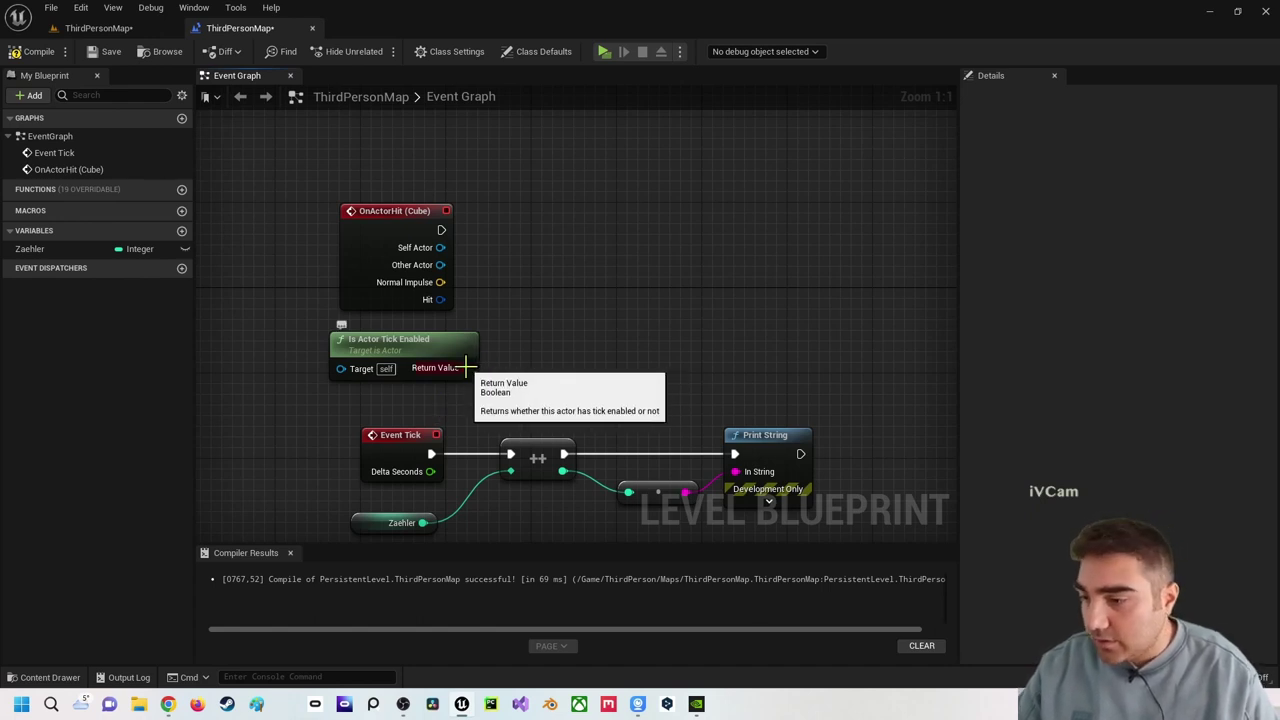
- Drag from Is Actor Tick Enabled's Return Value to list actions accepting its Boolean result
{"action": "mouse_move", "coordinate": [465, 368]}
{"action": "left_mouse_down"}
{"action": "mouse_move", "coordinate": [470, 378]}
{"action": "mouse_move", "coordinate": [408, 210]}
{"action": "left_mouse_up"}
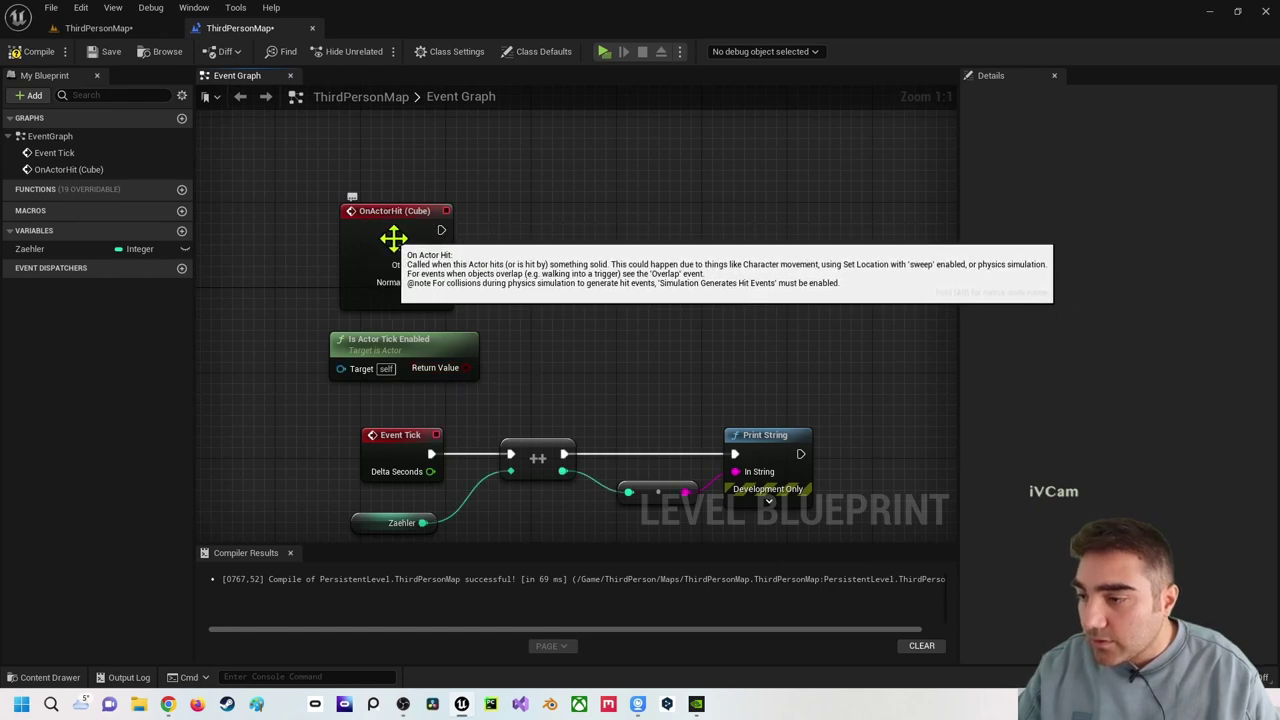
{"action": "left_click", "coordinate": [385, 218]}
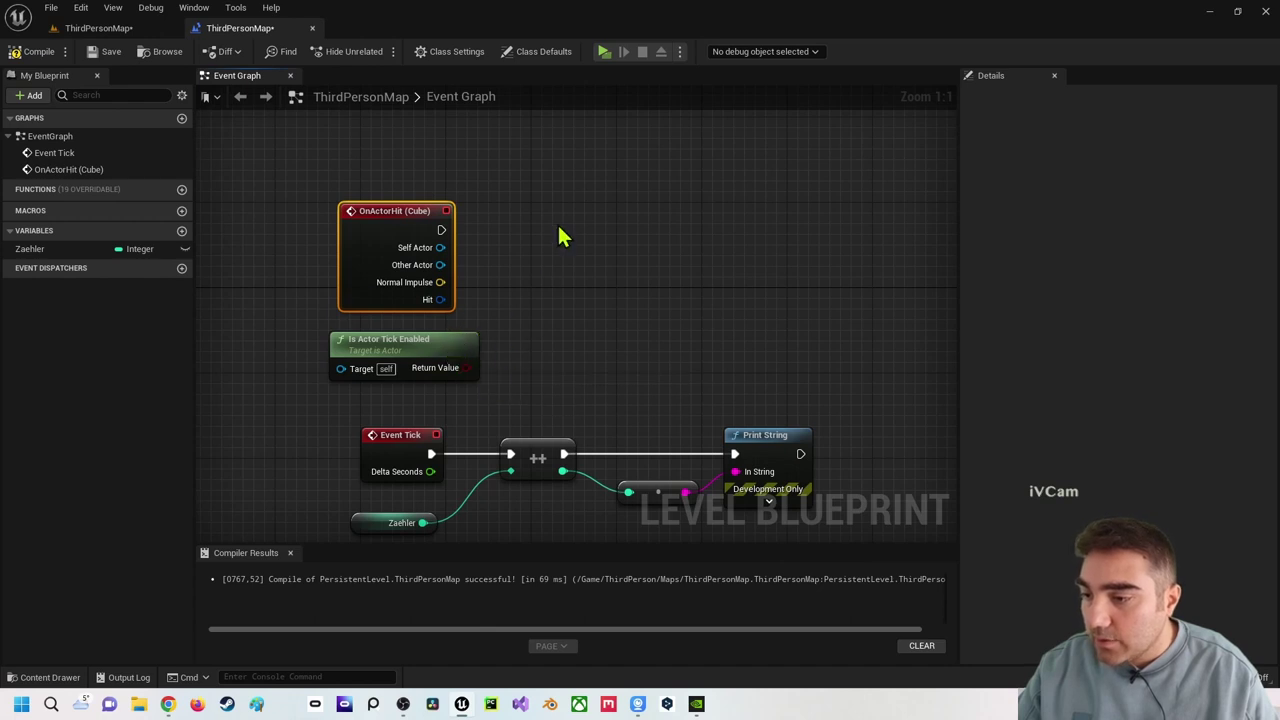
{"action": "left_click_drag", "start_coordinate": [466, 367], "coordinate": [566, 271]}
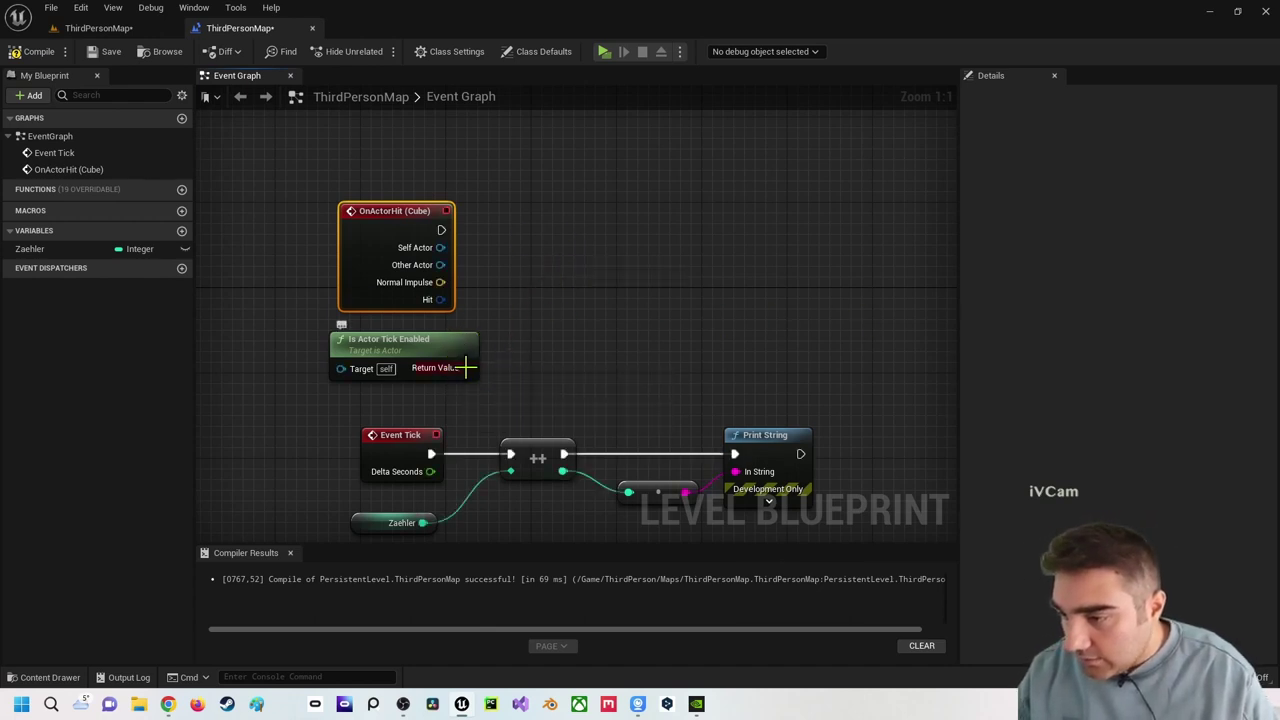
{"action": "left_click_drag", "start_coordinate": [466, 367], "coordinate": [577, 243]}
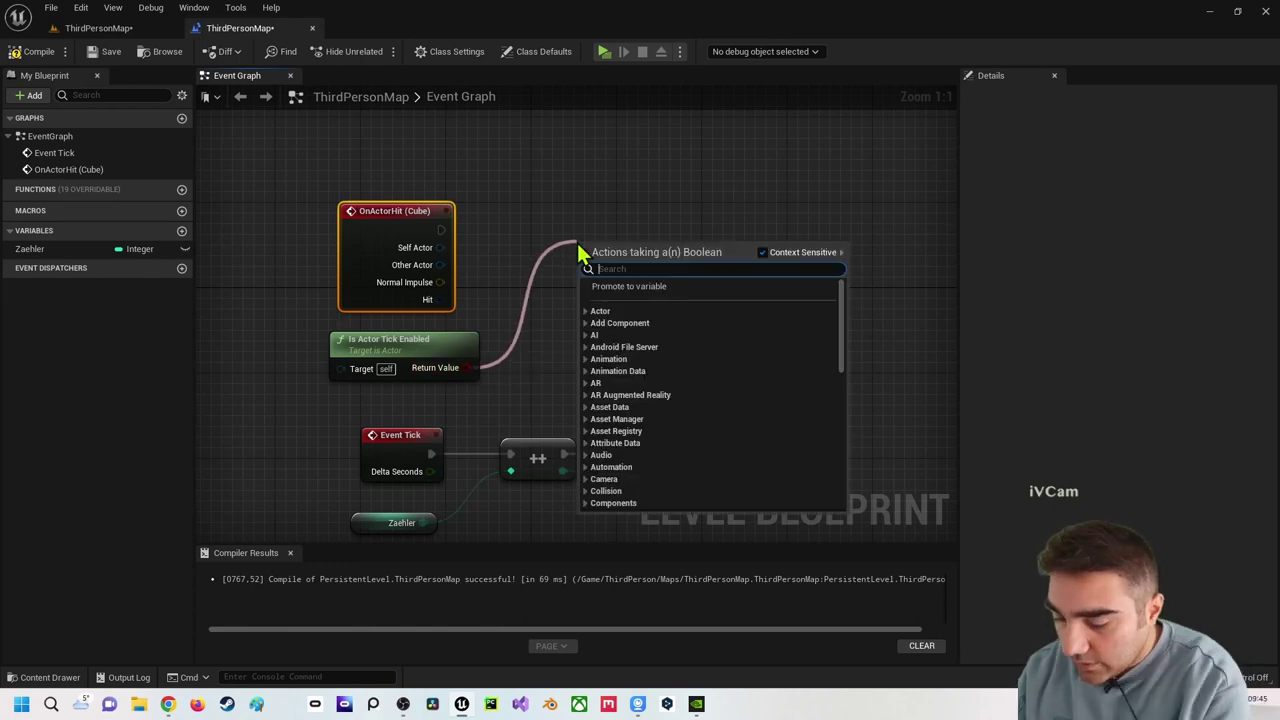
- Add a Branch conditioned on Is Actor Tick Enabled and fire it from OnActorHit (Cube)
{"action": "type", "text": "if"}
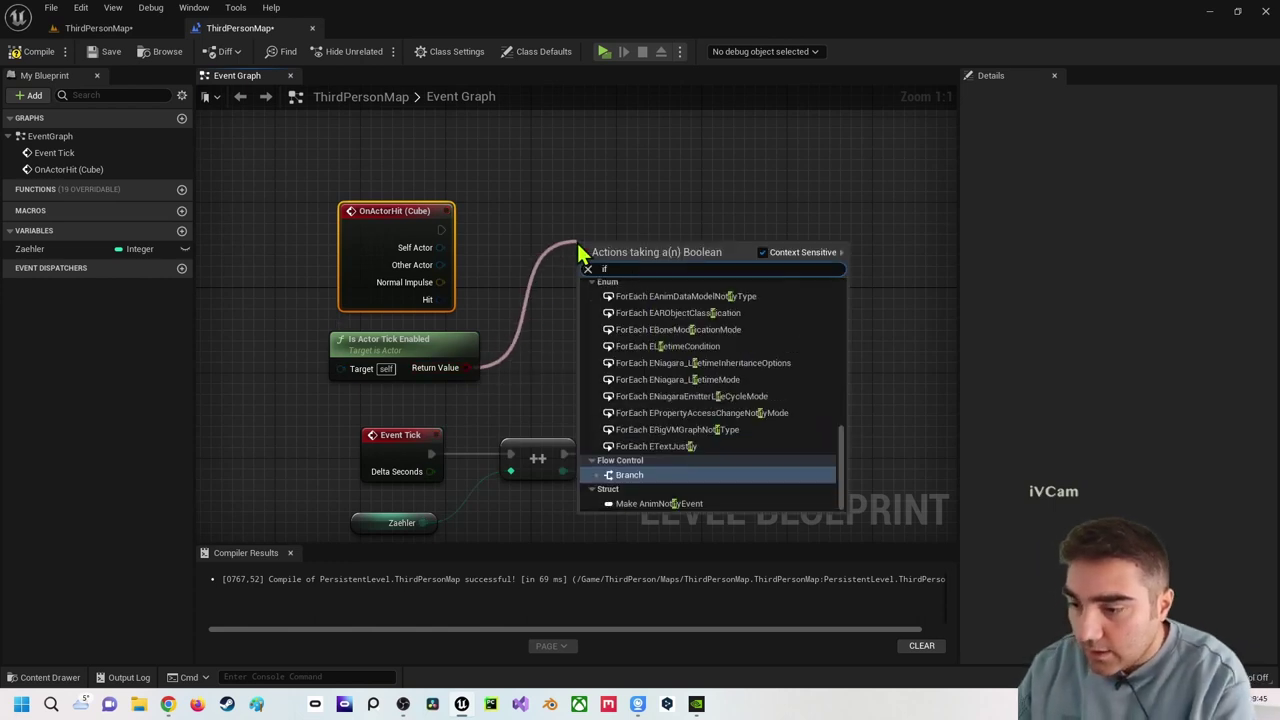
{"action": "key", "text": "Return"}
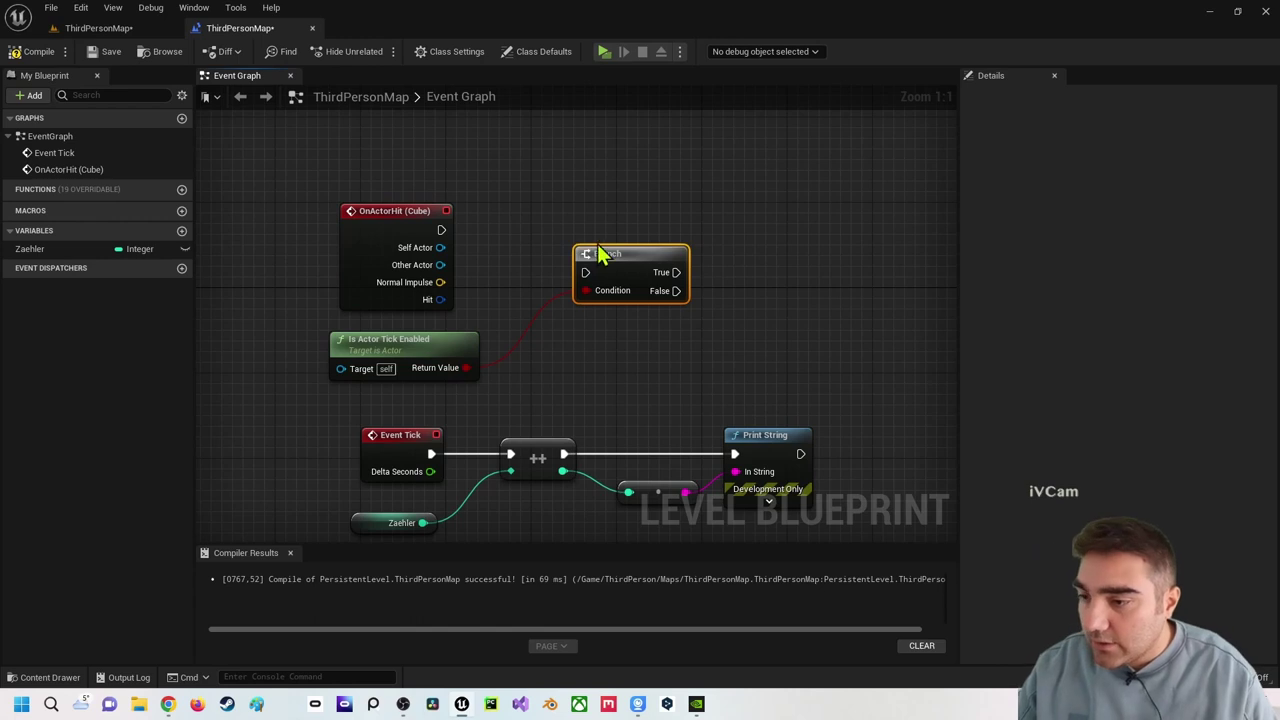
{"action": "left_click_drag", "start_coordinate": [597, 252], "coordinate": [552, 208]}
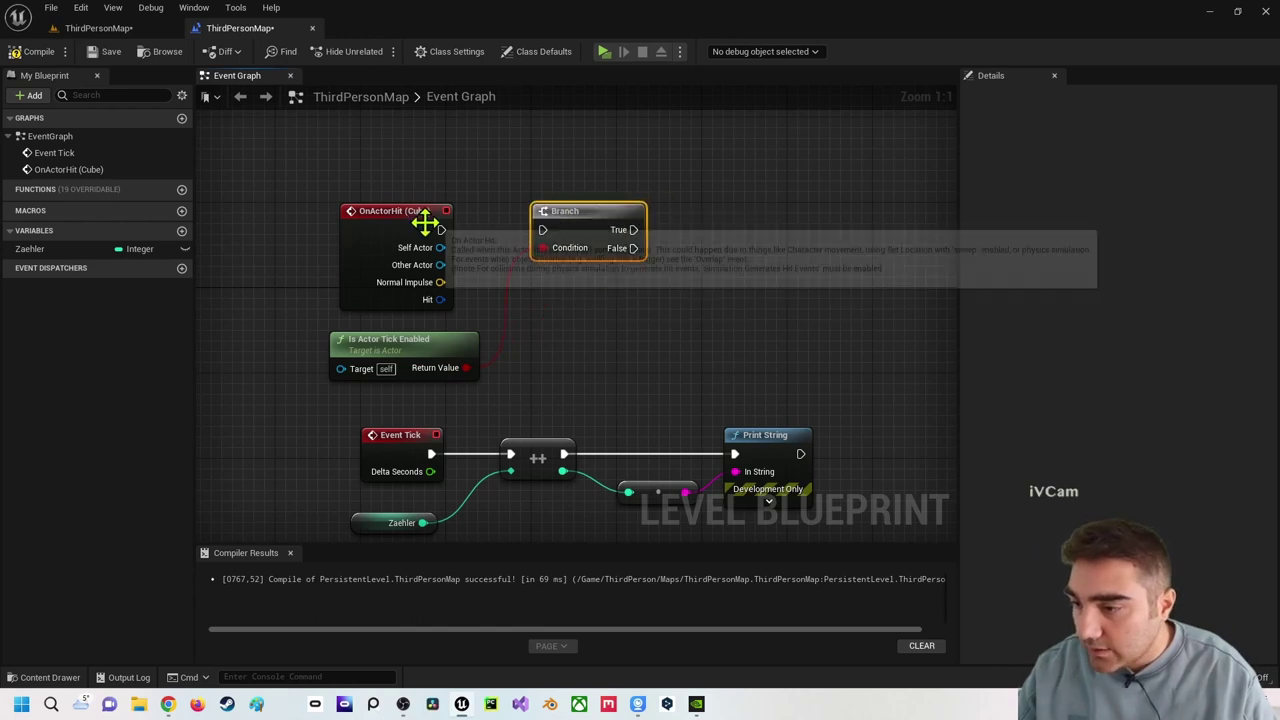
{"action": "mouse_move", "coordinate": [440, 230]}
{"action": "left_mouse_down"}
{"action": "mouse_move", "coordinate": [545, 236]}
{"action": "mouse_move", "coordinate": [440, 228]}
{"action": "left_mouse_up"}
{"action": "mouse_move", "coordinate": [569, 281]}
{"action": "right_mouse_down"}
{"action": "mouse_move", "coordinate": [405, 488]}
{"action": "mouse_move", "coordinate": [302, 512]}
{"action": "right_mouse_up"}
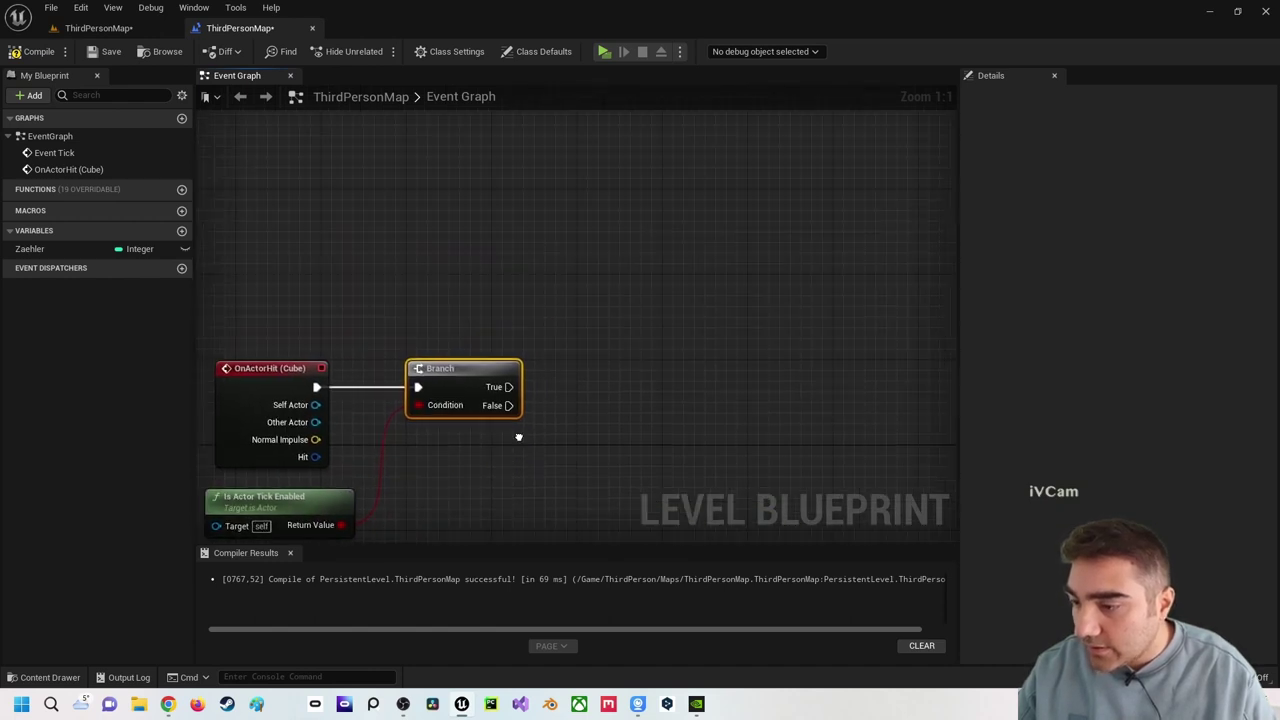
{"action": "left_click_drag", "start_coordinate": [494, 397], "coordinate": [614, 302]}
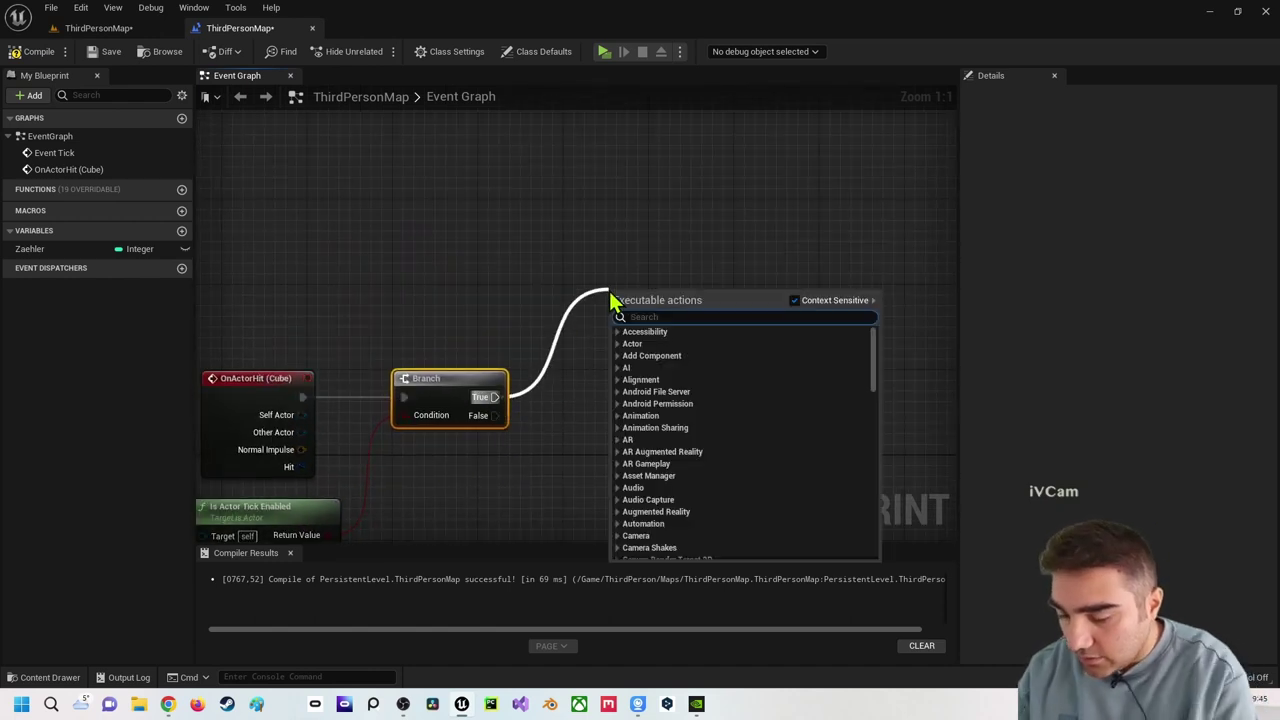
- Add a Print String on the Branch's True output with the text 'Der Tick ist aktiv'
{"action": "type", "text": "print string"}
{"action": "key", "text": "Return"}
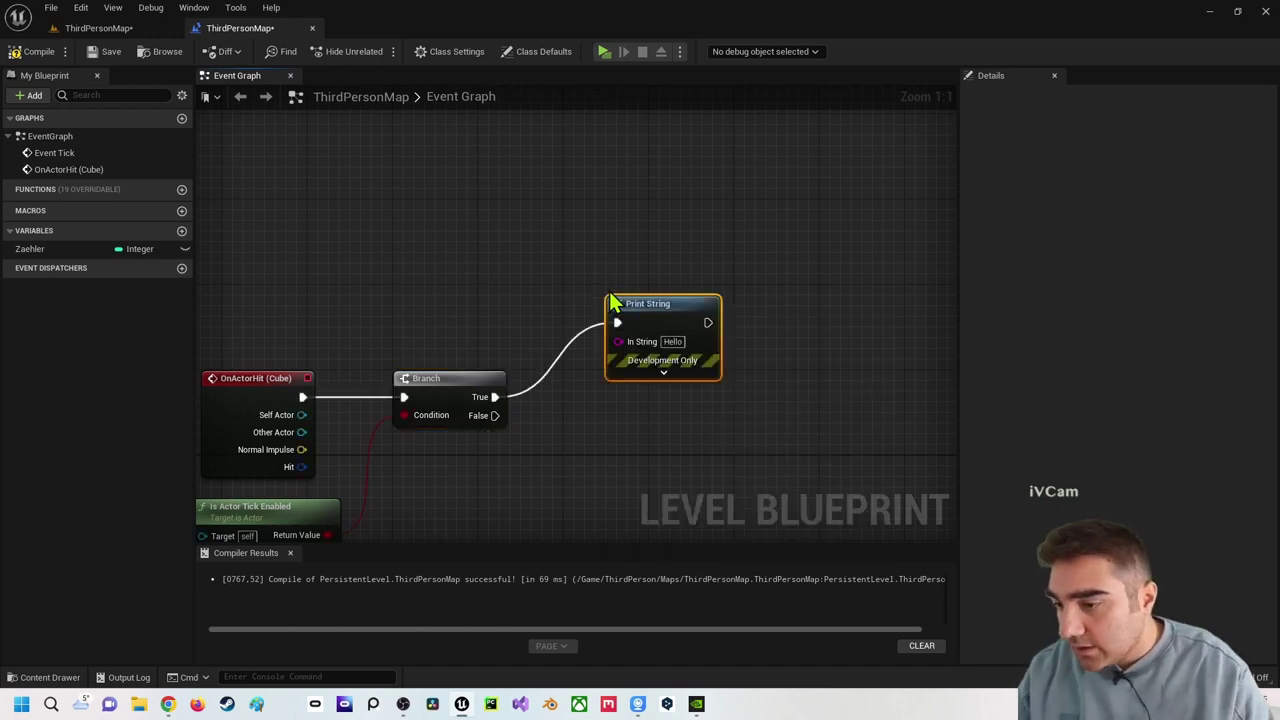
{"action": "left_click_drag", "start_coordinate": [628, 298], "coordinate": [607, 266]}
{"action": "left_click", "coordinate": [652, 309]}
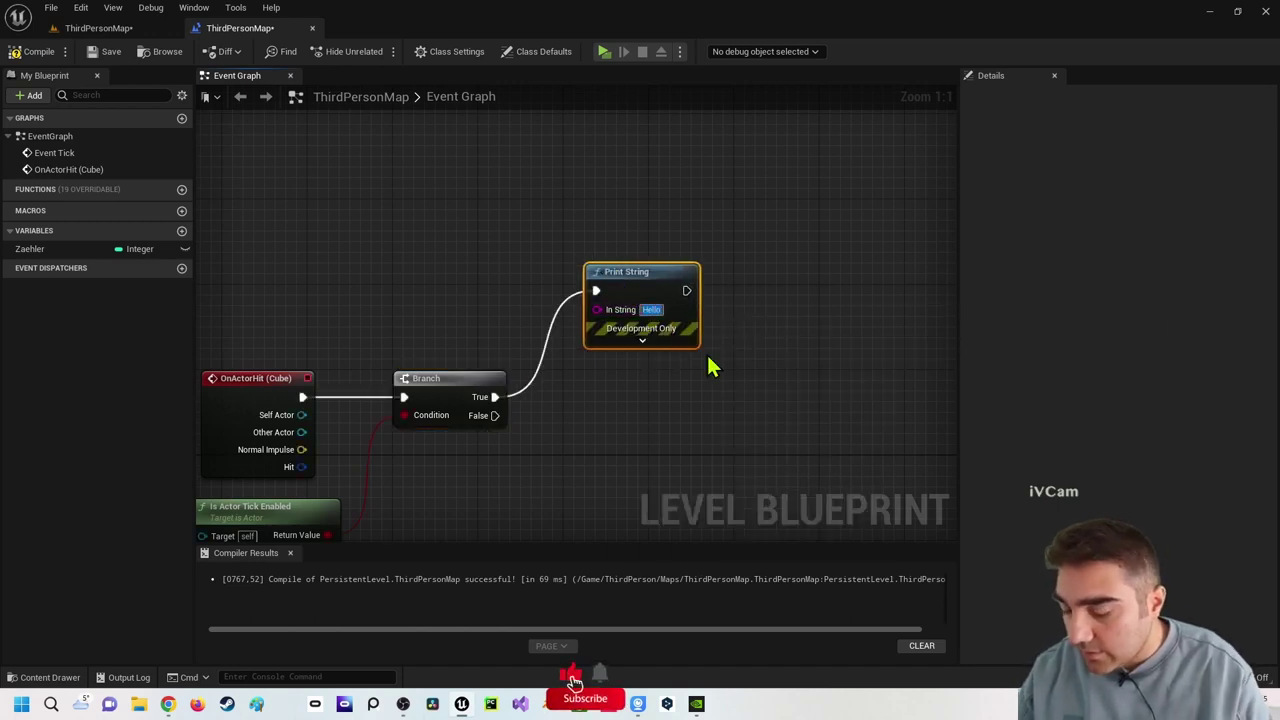
{"action": "type", "text": "Der Tr"}
{"action": "key", "text": "Return"}
{"action": "type", "text": "ck "}
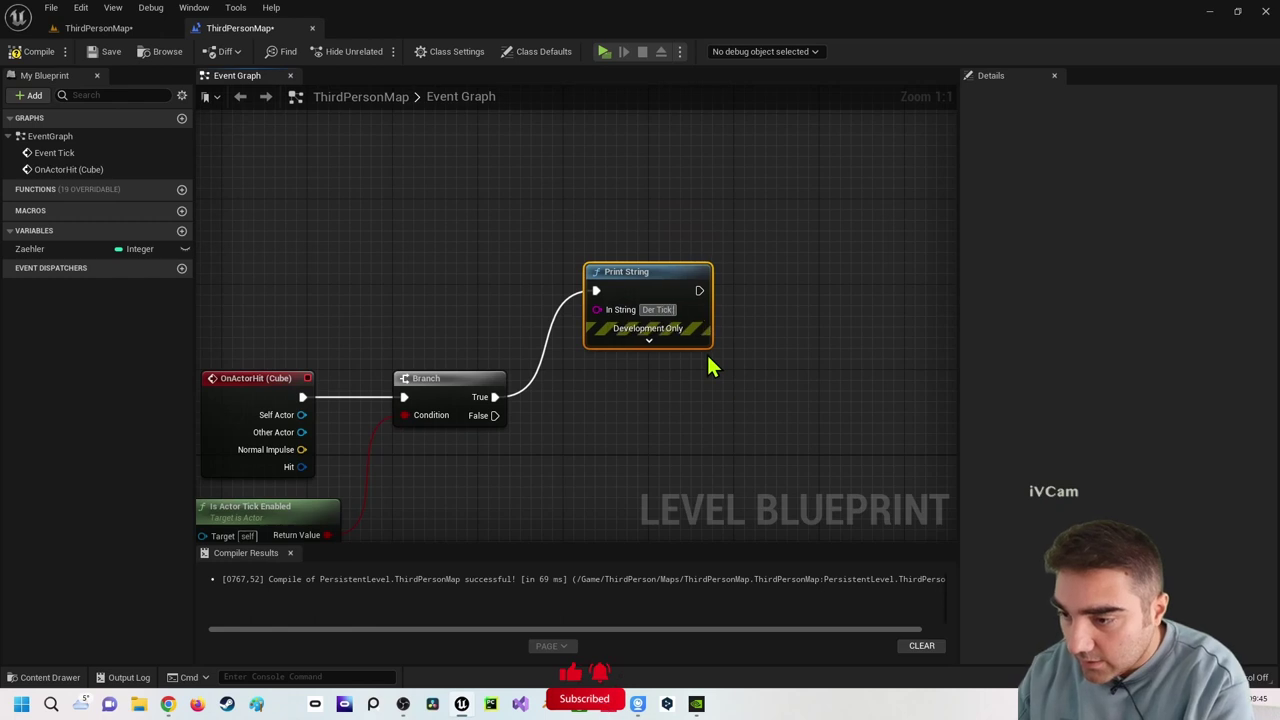
{"action": "type", "text": "ist aktiv"}
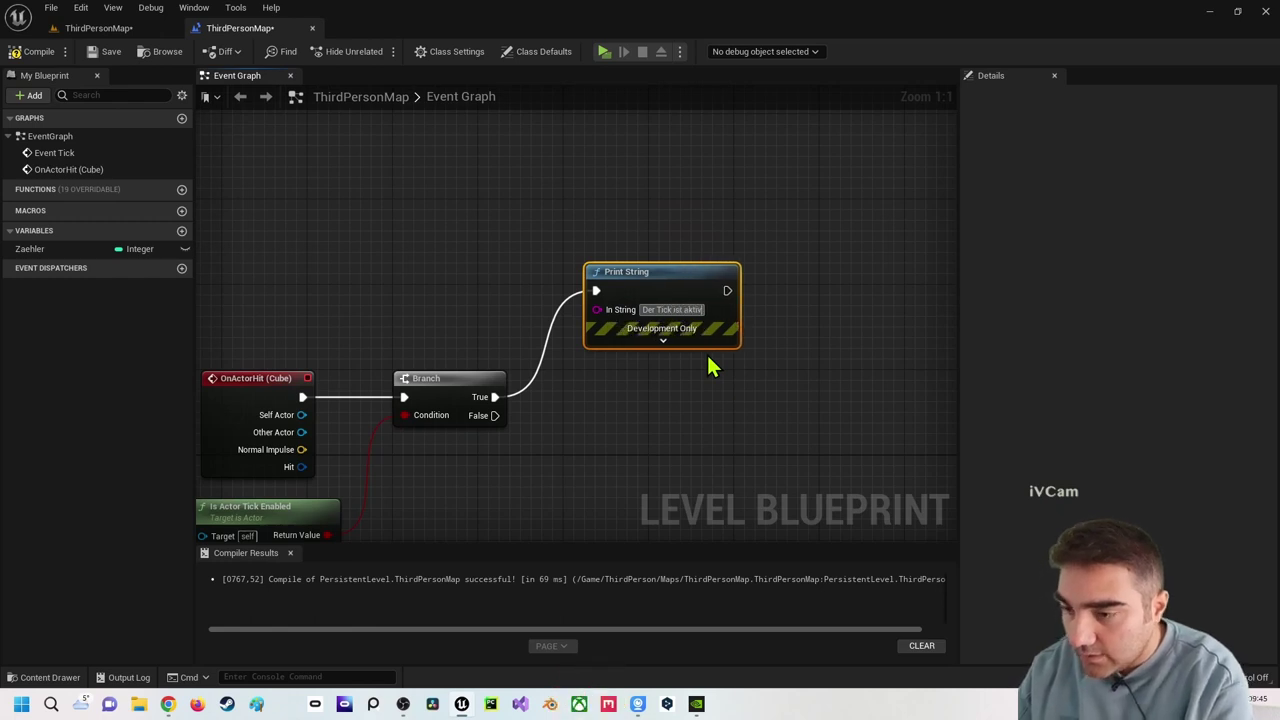
{"action": "right_click_drag", "start_coordinate": [360, 488], "coordinate": [390, 345]}
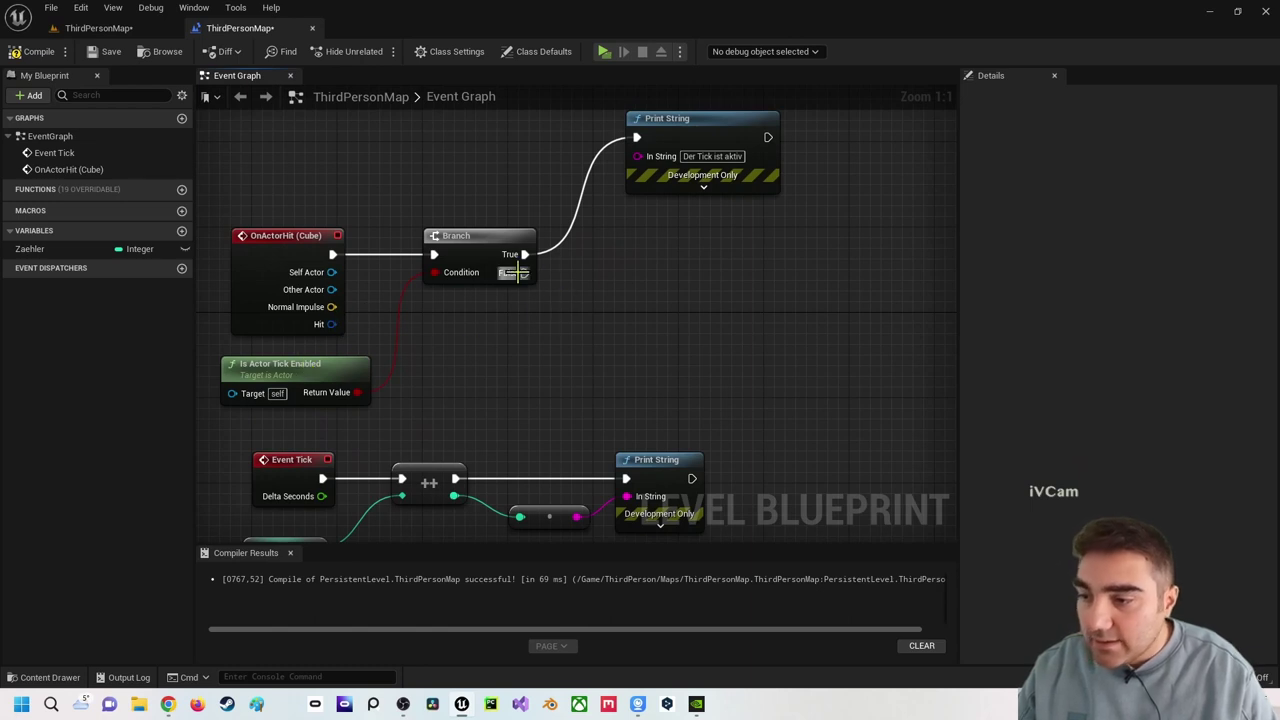
{"action": "left_click_drag", "start_coordinate": [524, 273], "coordinate": [613, 362]}
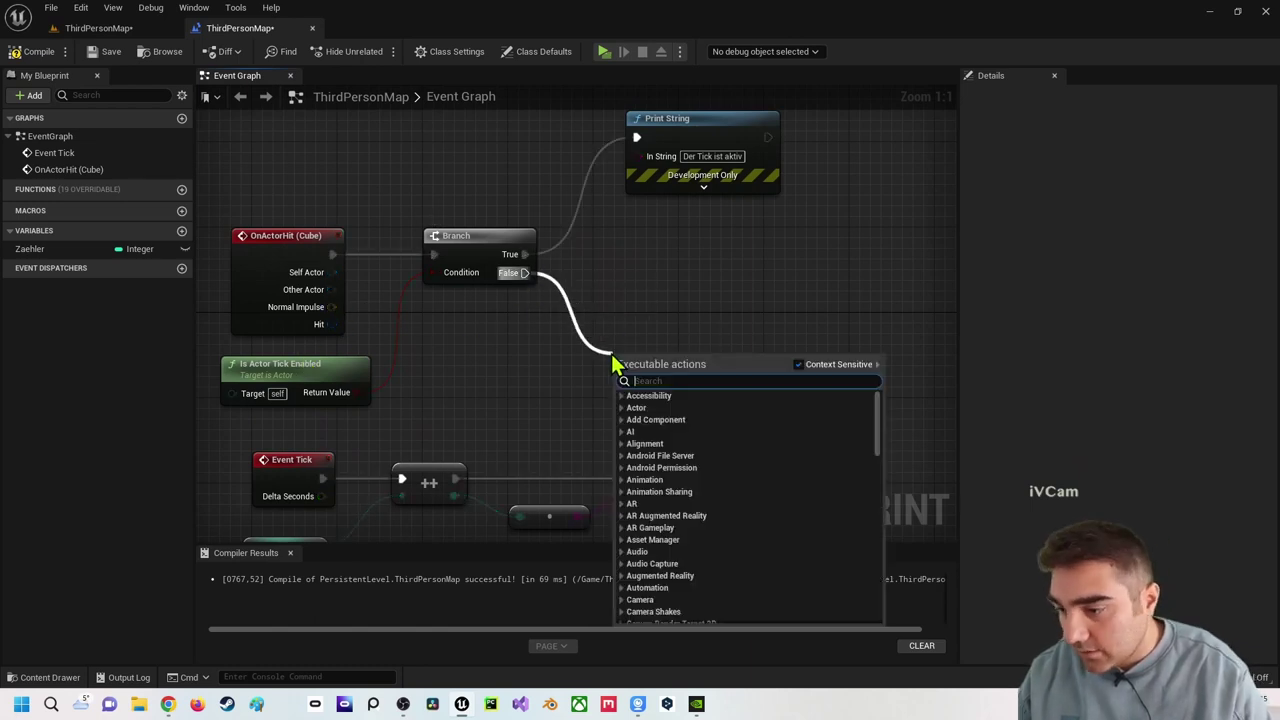
- Add a Print String on the False output reading 'Der Tick ist nicht aktiv', then compile
{"action": "type", "text": "print string"}
{"action": "key", "text": "Return"}
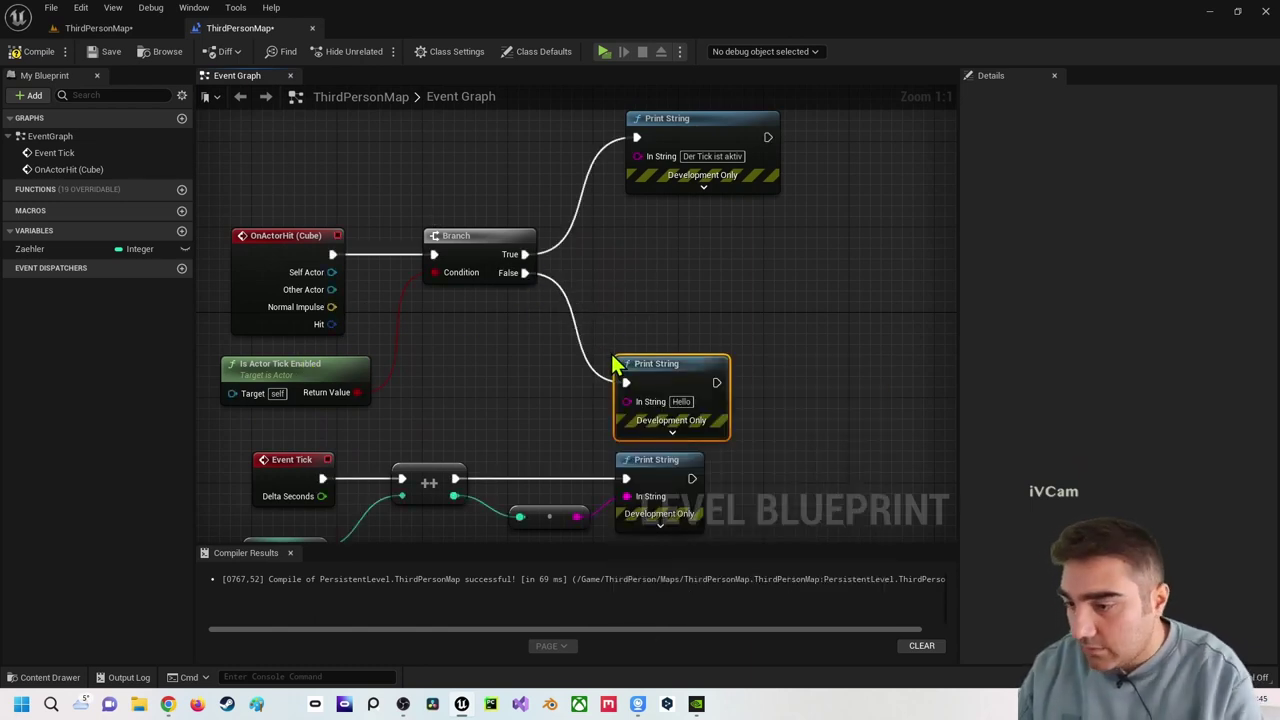
{"action": "left_click_drag", "start_coordinate": [626, 358], "coordinate": [647, 305]}
{"action": "left_click", "coordinate": [700, 348]}
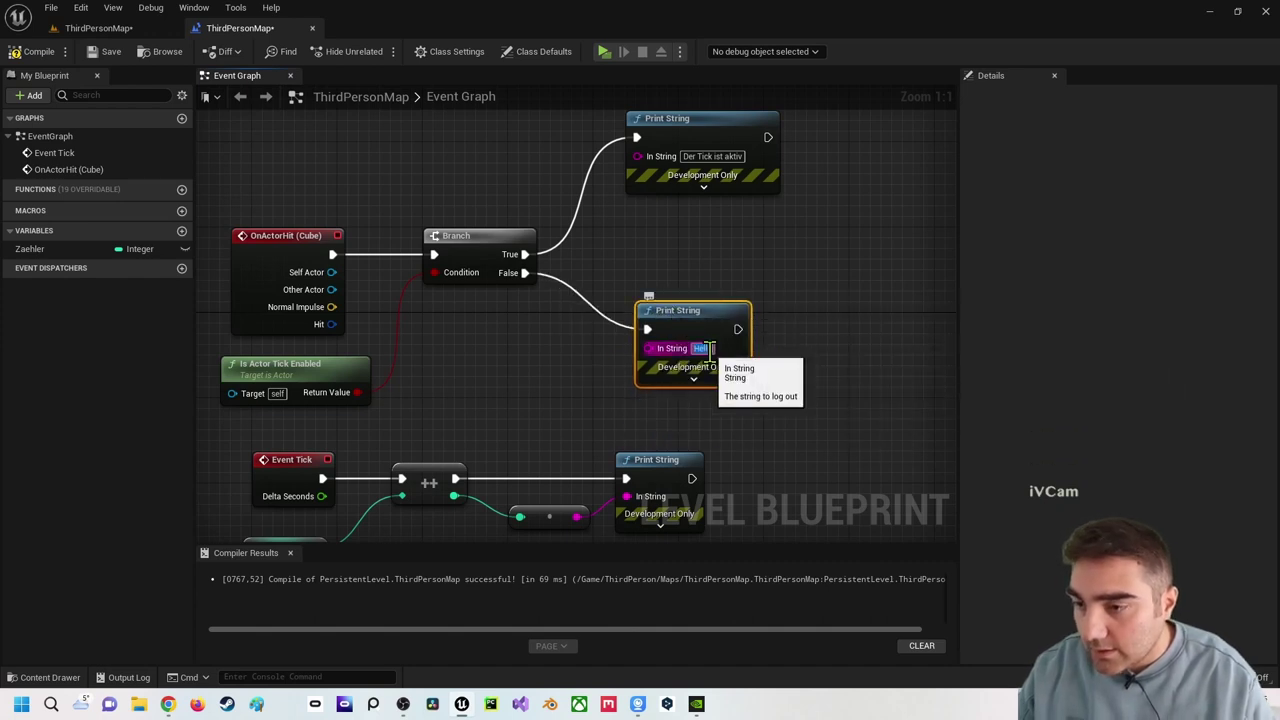
{"action": "key", "text": "BackSpace"}
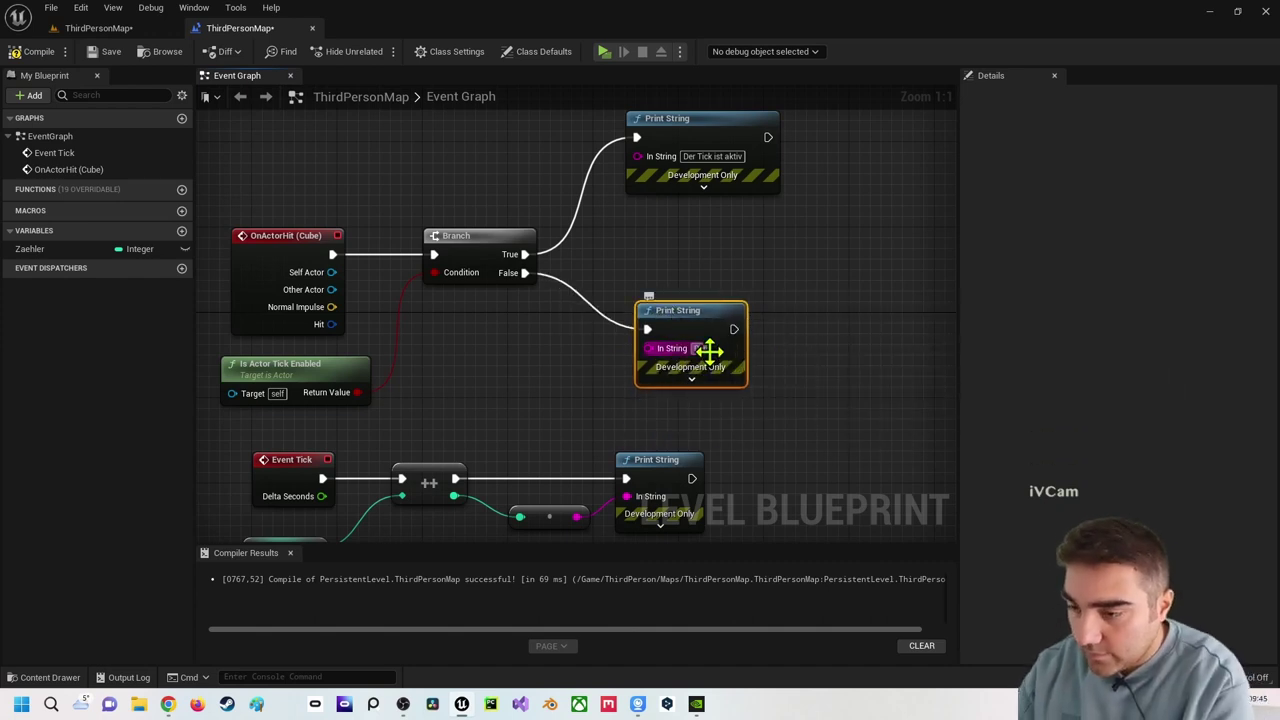
{"action": "type", "text": "Der Tick"}
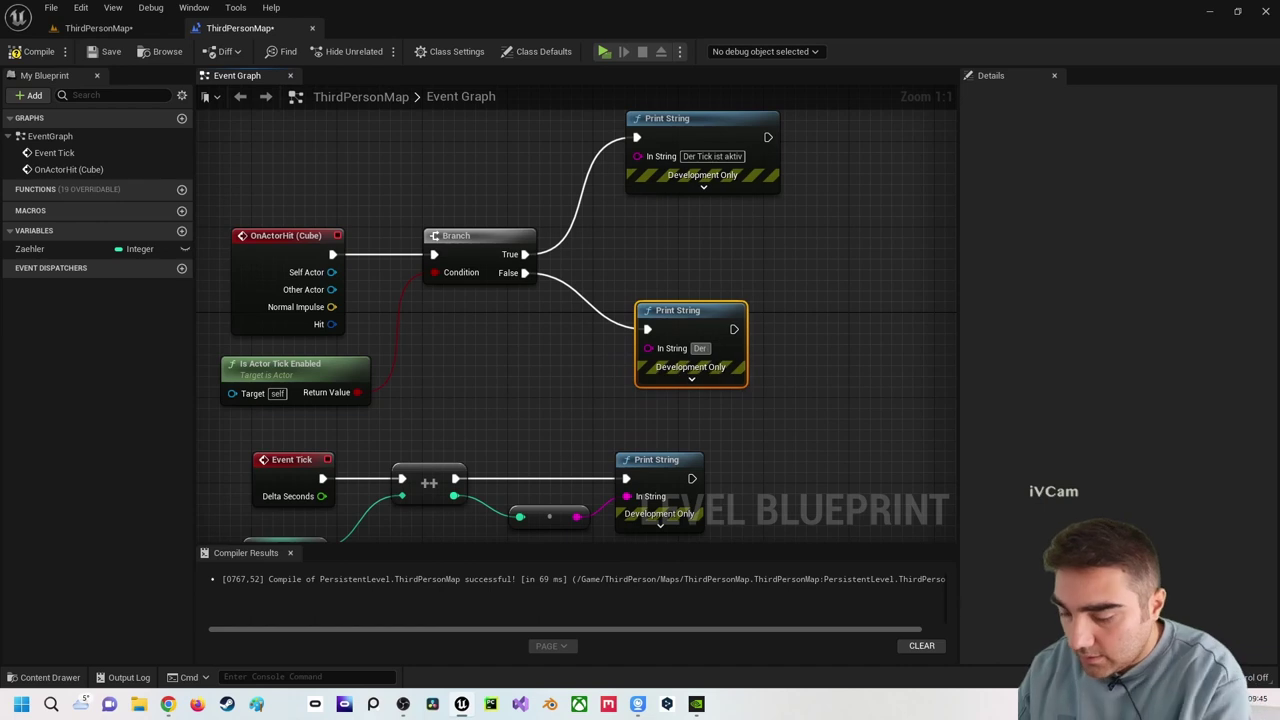
{"action": "type", "text": " i"}
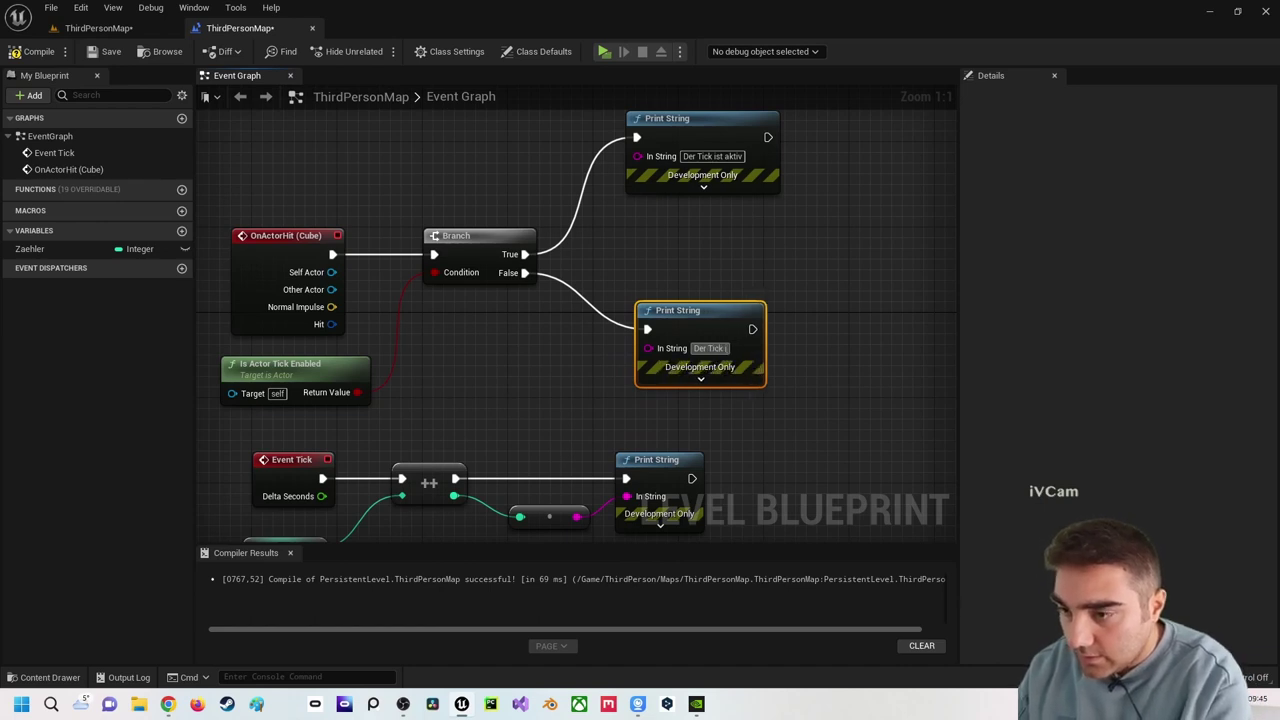
{"action": "type", "text": "st nicht "}
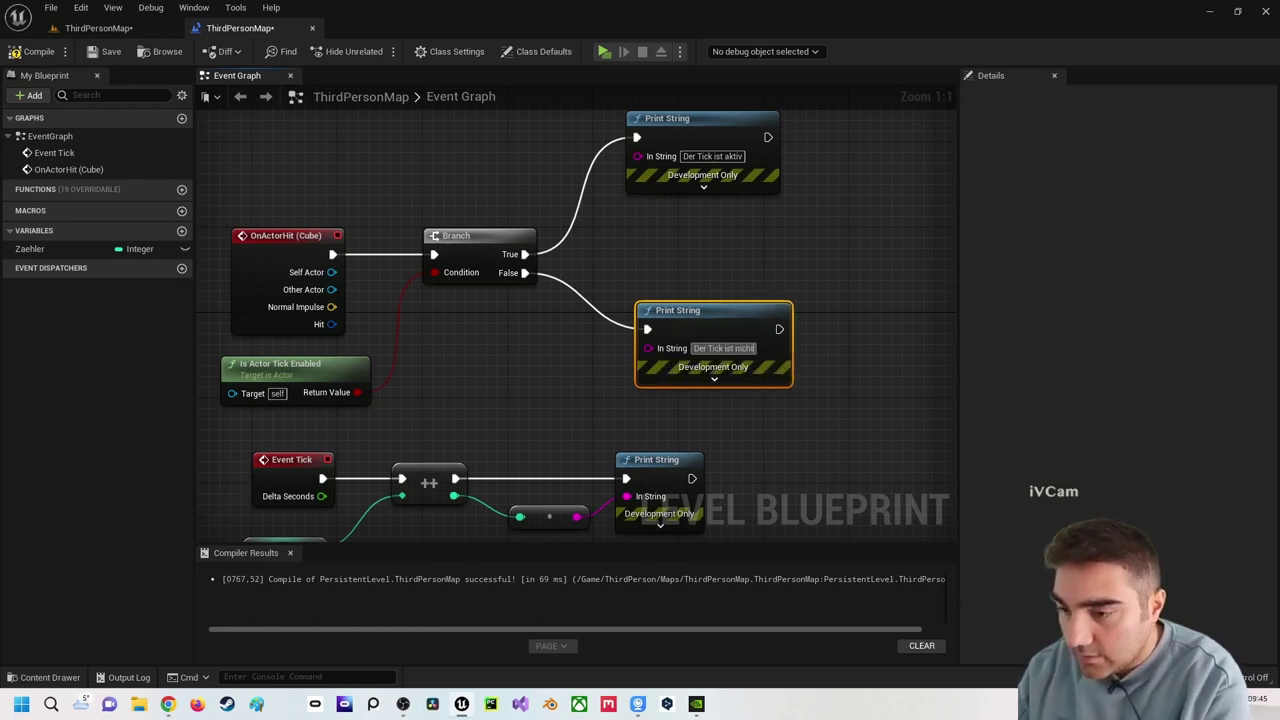
{"action": "type", "text": "aktiv"}
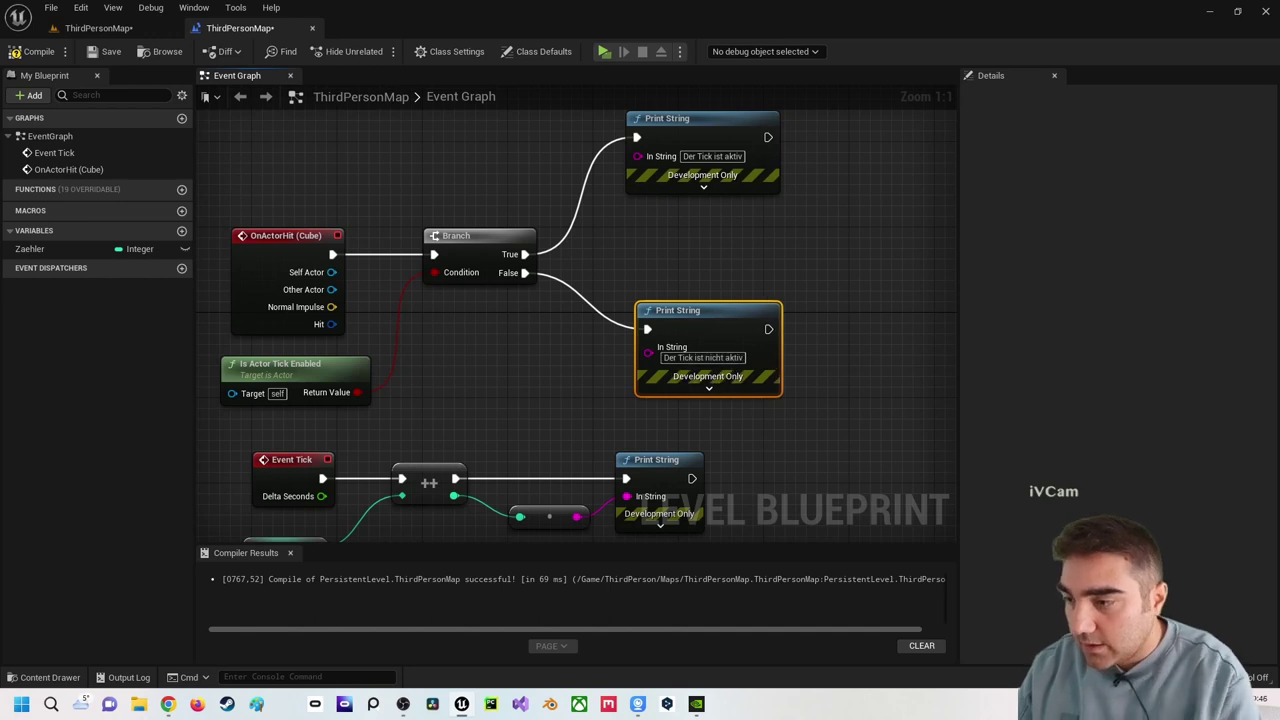
{"action": "left_click", "coordinate": [483, 223]}
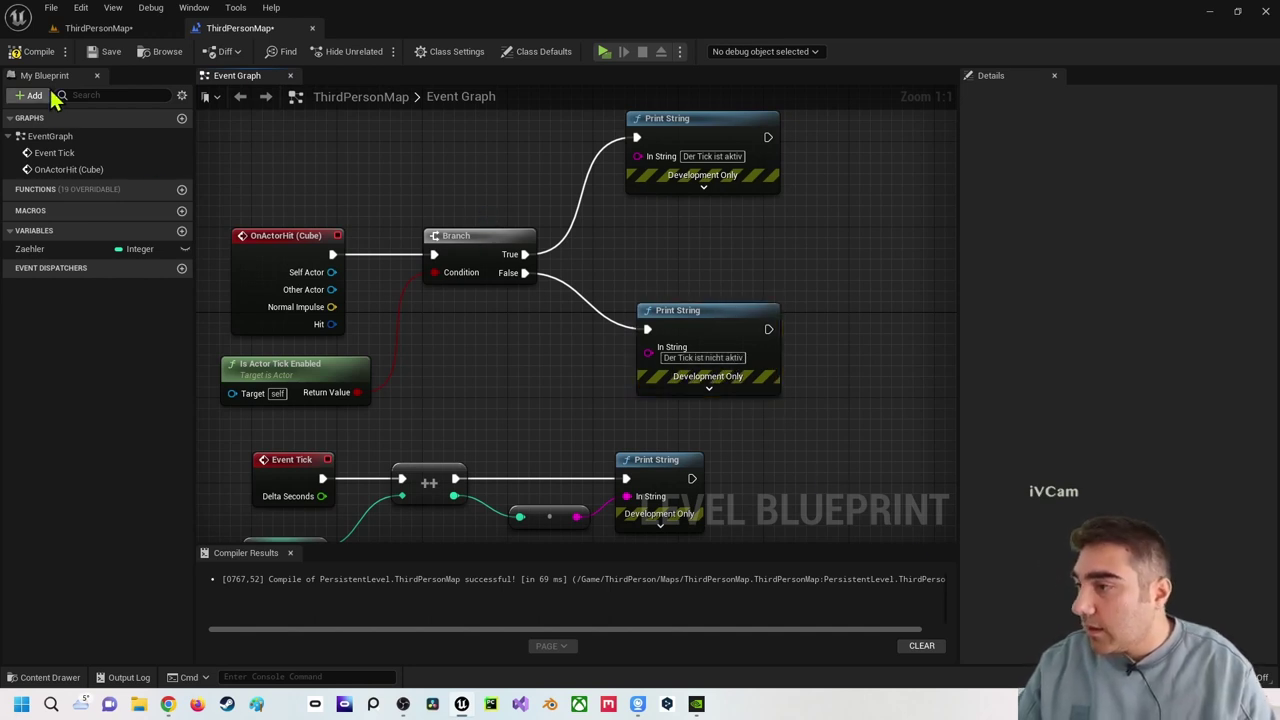
{"action": "left_click", "coordinate": [36, 51]}
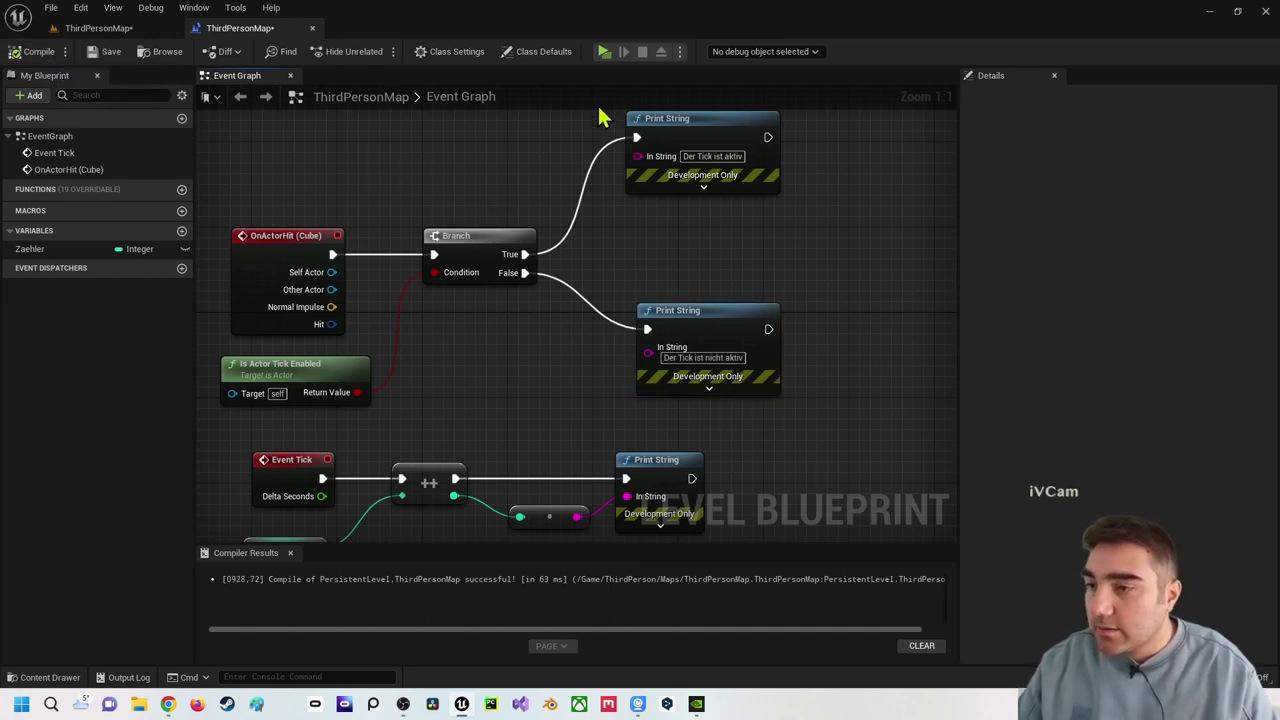
{"action": "left_click", "coordinate": [605, 51]}
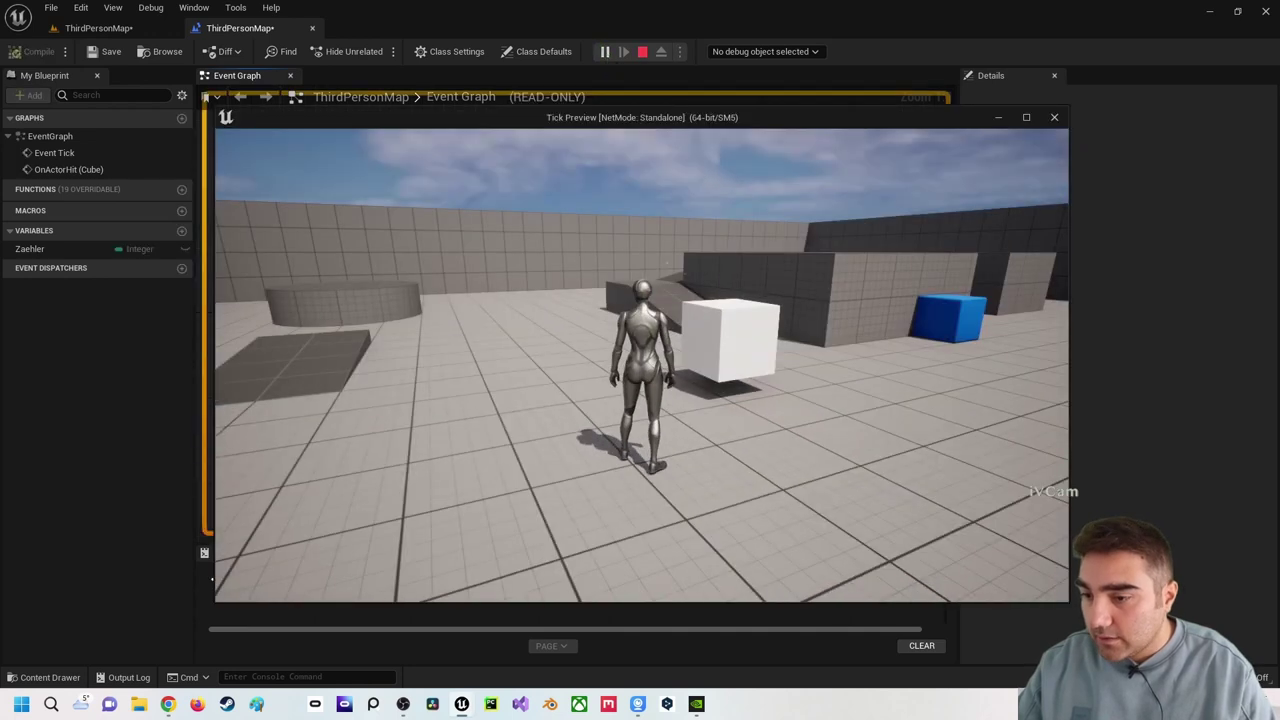
{"action": "key", "text": "w"}
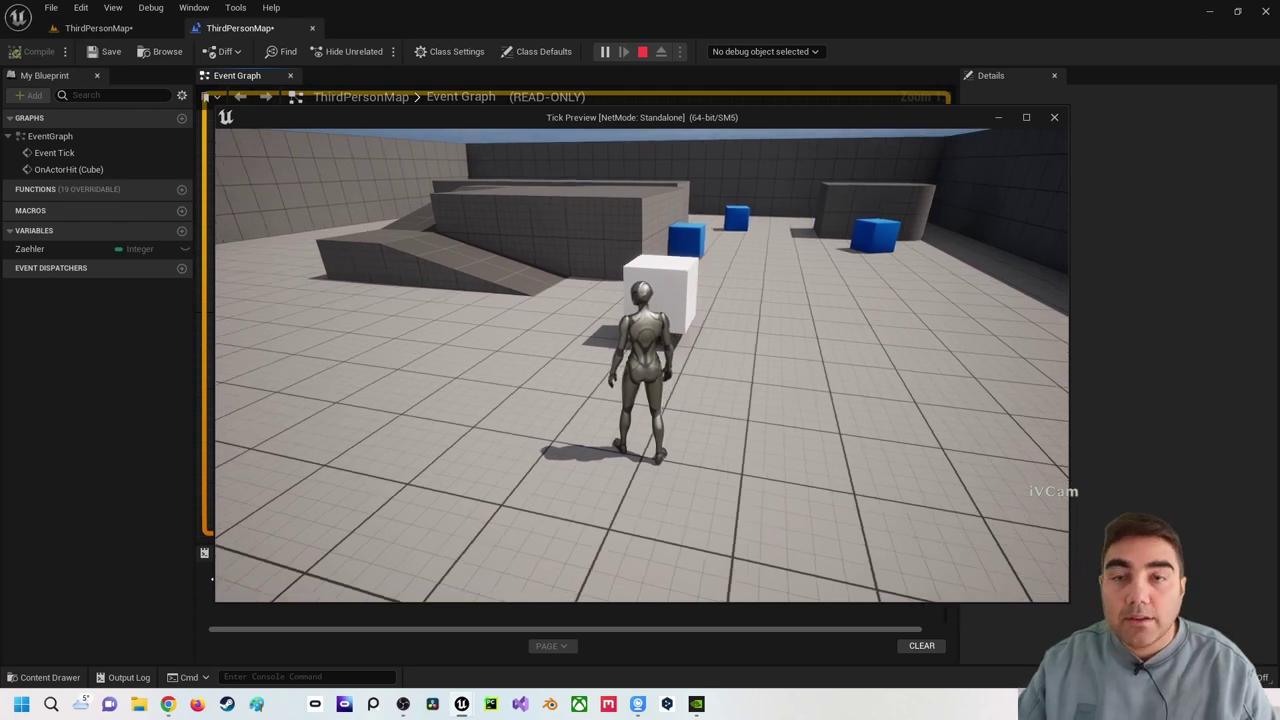
{"action": "key", "text": "w"}
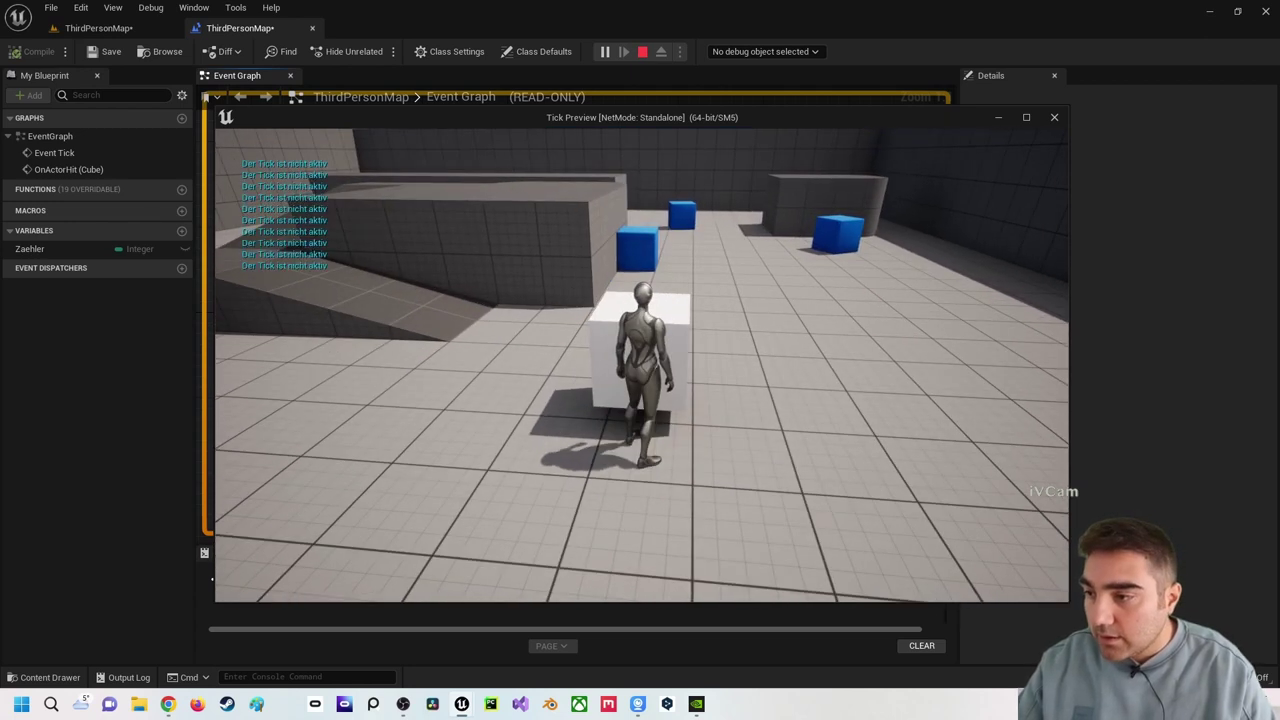
- Break the Event Tick wire to the ++ node, recompile, and run a quick play preview
{"action": "key", "text": "Escape"}
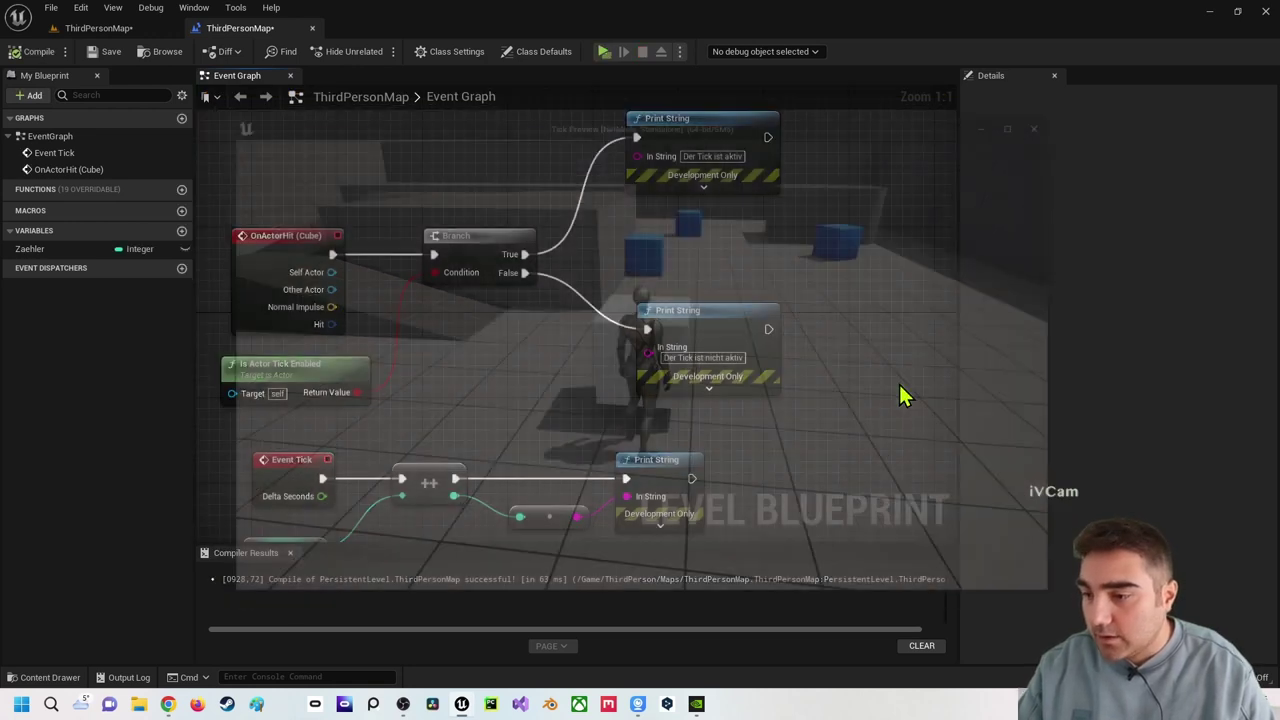
{"action": "mouse_move", "coordinate": [585, 370]}
{"action": "right_mouse_down"}
{"action": "mouse_move", "coordinate": [638, 318]}
{"action": "mouse_move", "coordinate": [631, 260]}
{"action": "right_mouse_up"}
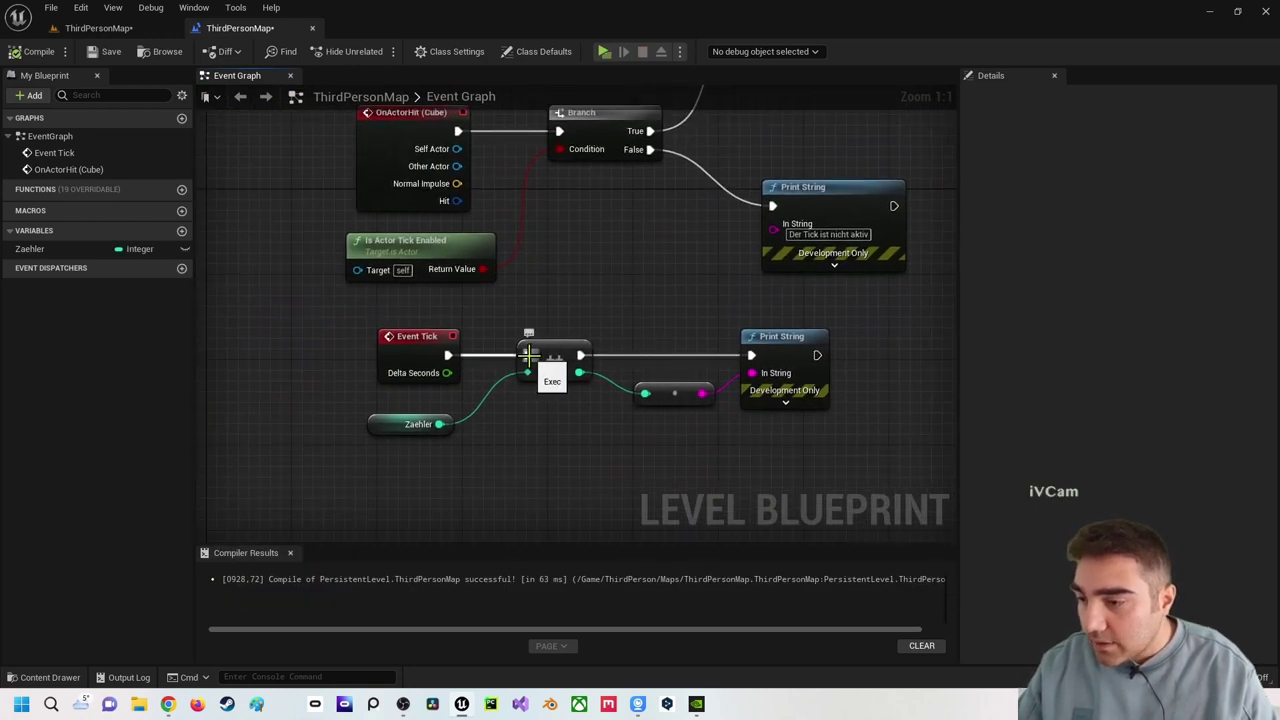
{"action": "left_click", "coordinate": [528, 354], "text": "alt"}
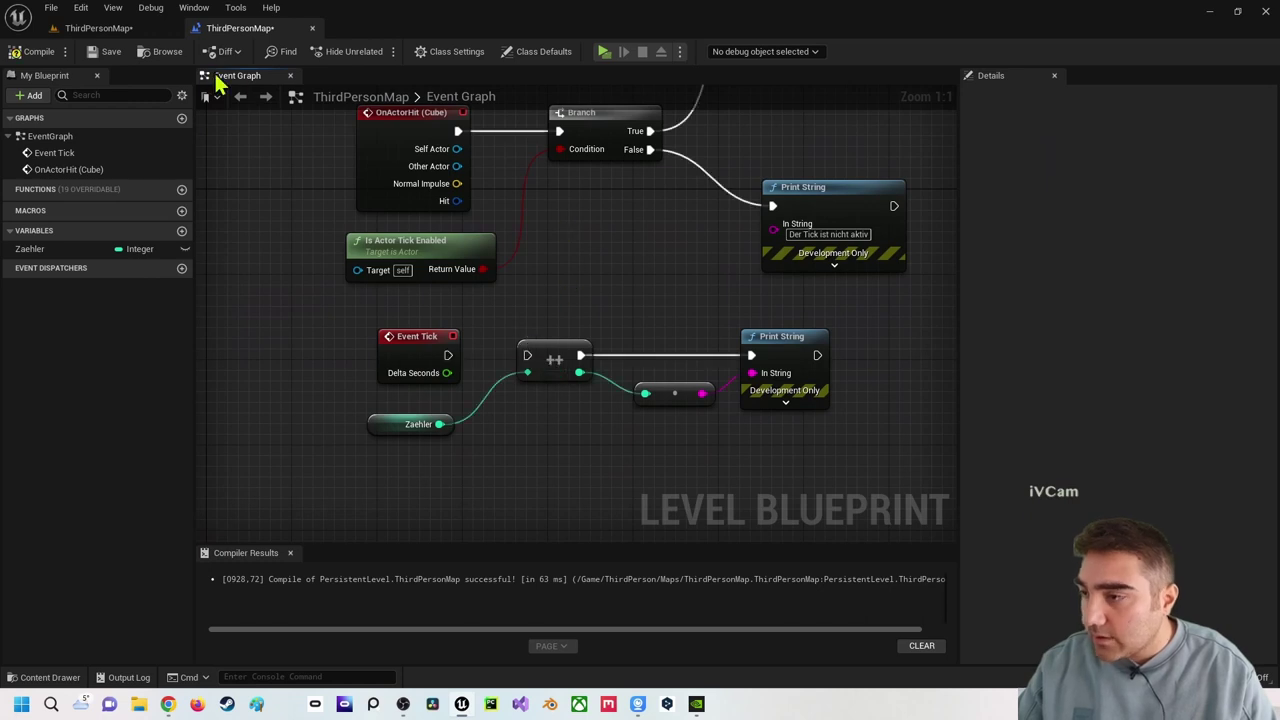
{"action": "left_click", "coordinate": [40, 51]}
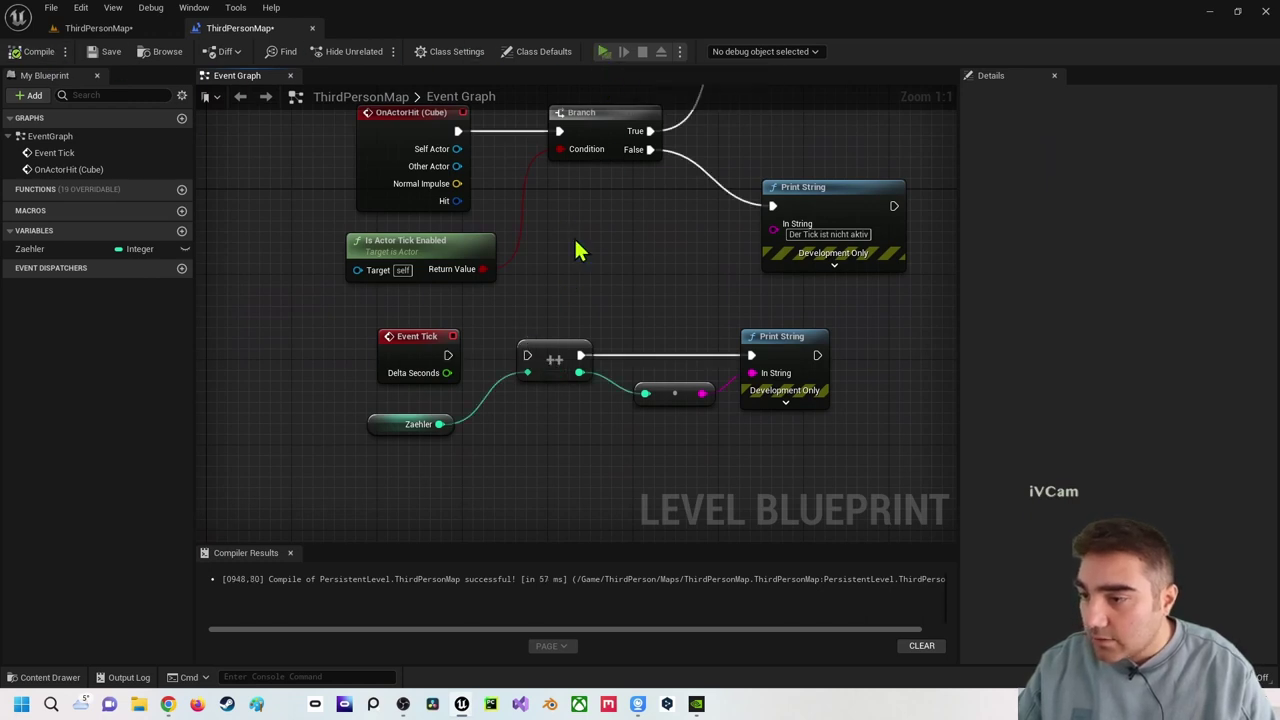
{"action": "key", "text": "alt+p"}
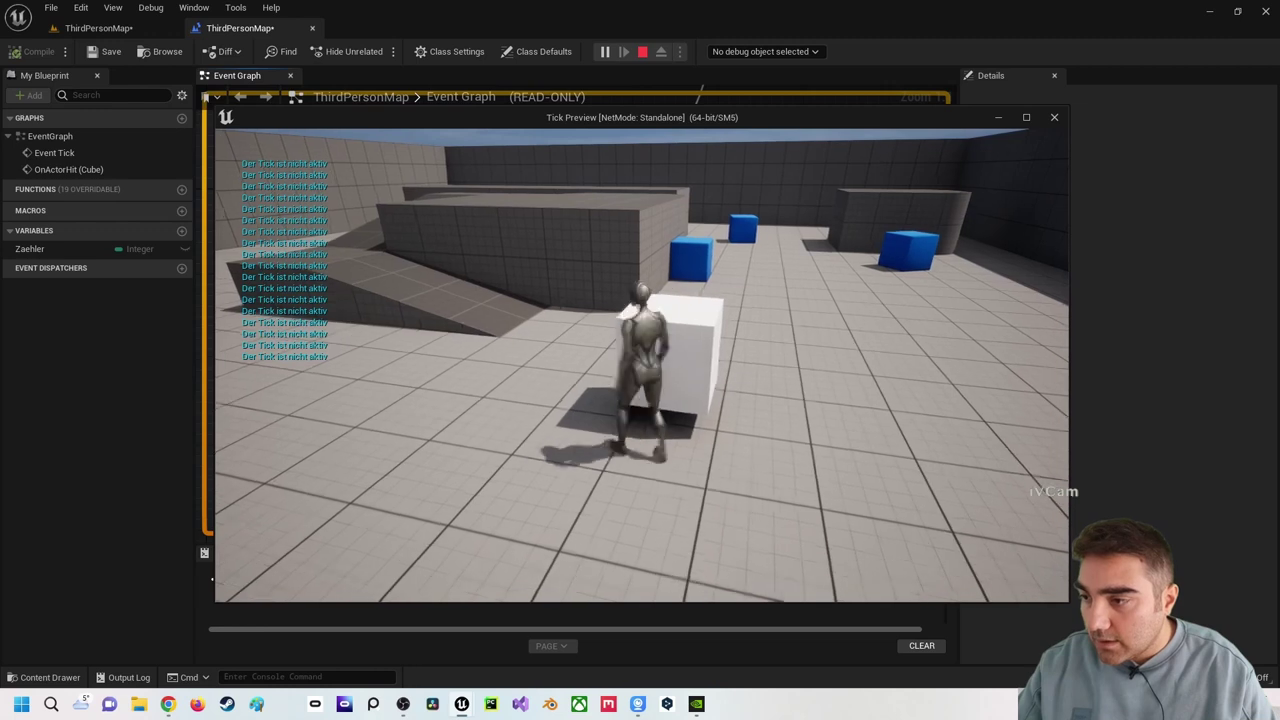
{"action": "key", "text": "Escape"}
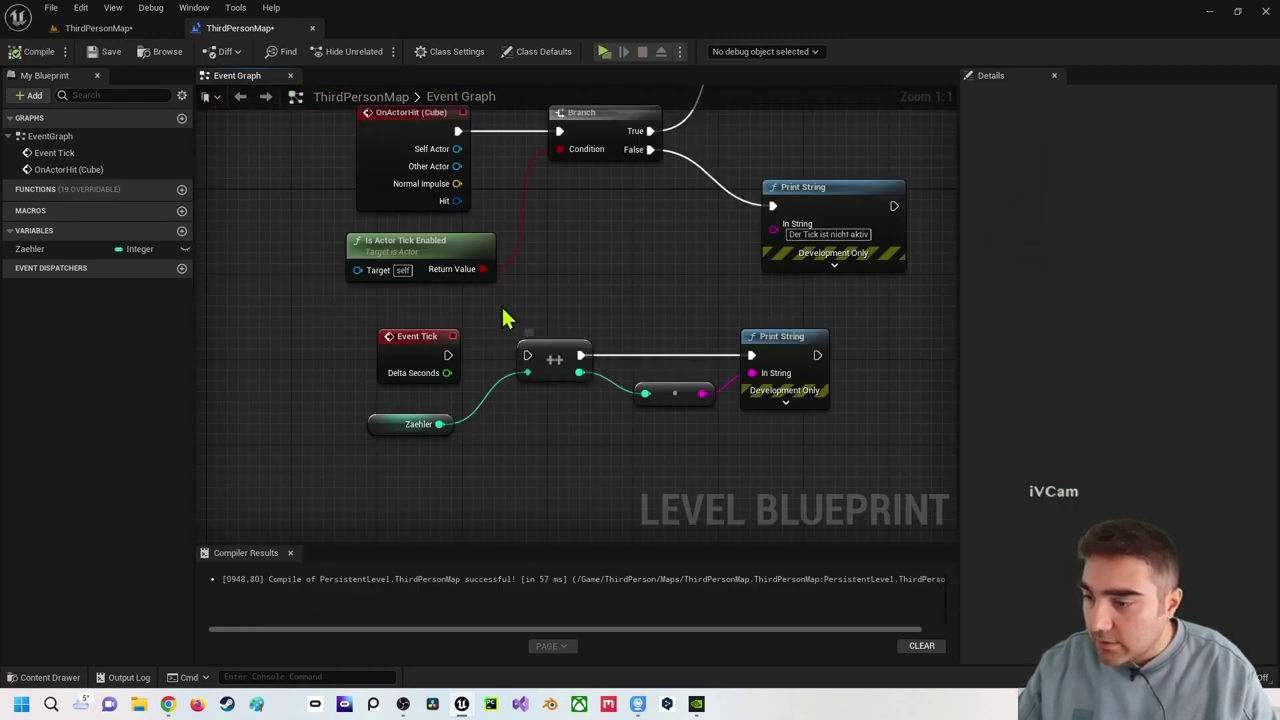
- Show the Class Defaults with Start with Tick Enabled on, and recompile the Level Blueprint
{"action": "right_click_drag", "start_coordinate": [547, 268], "coordinate": [443, 388]}
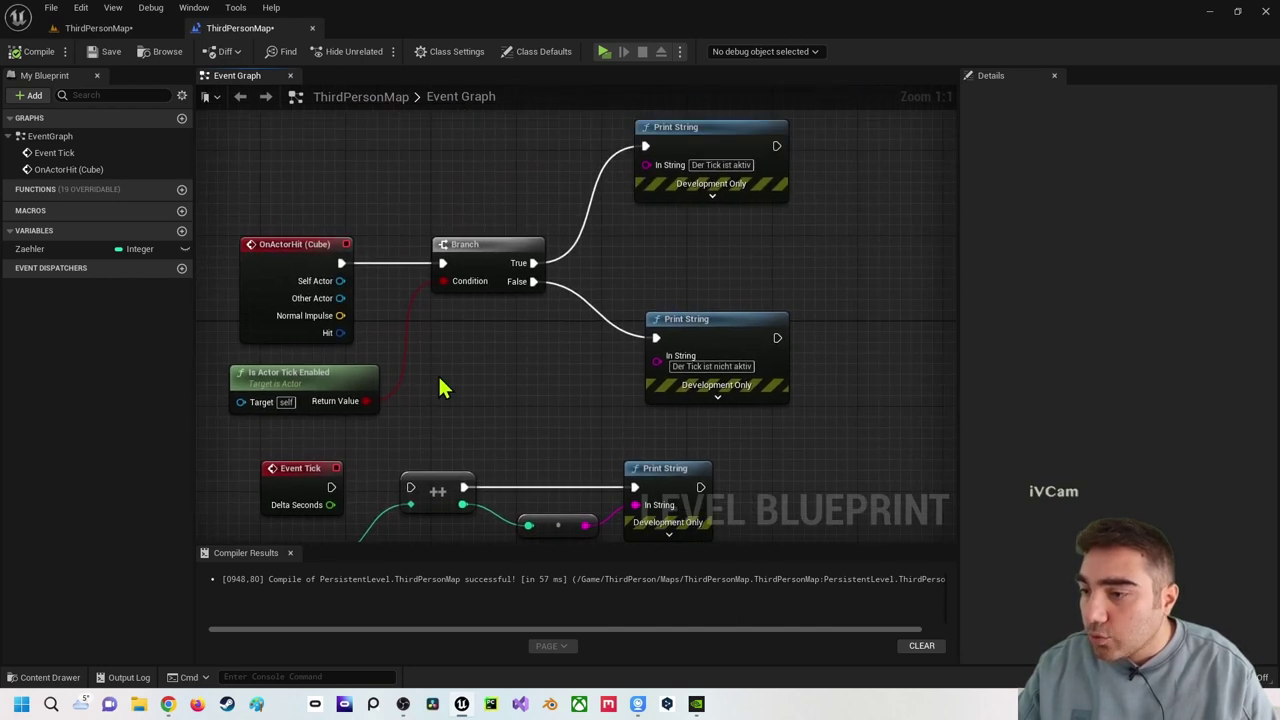
{"action": "left_click", "coordinate": [532, 51]}
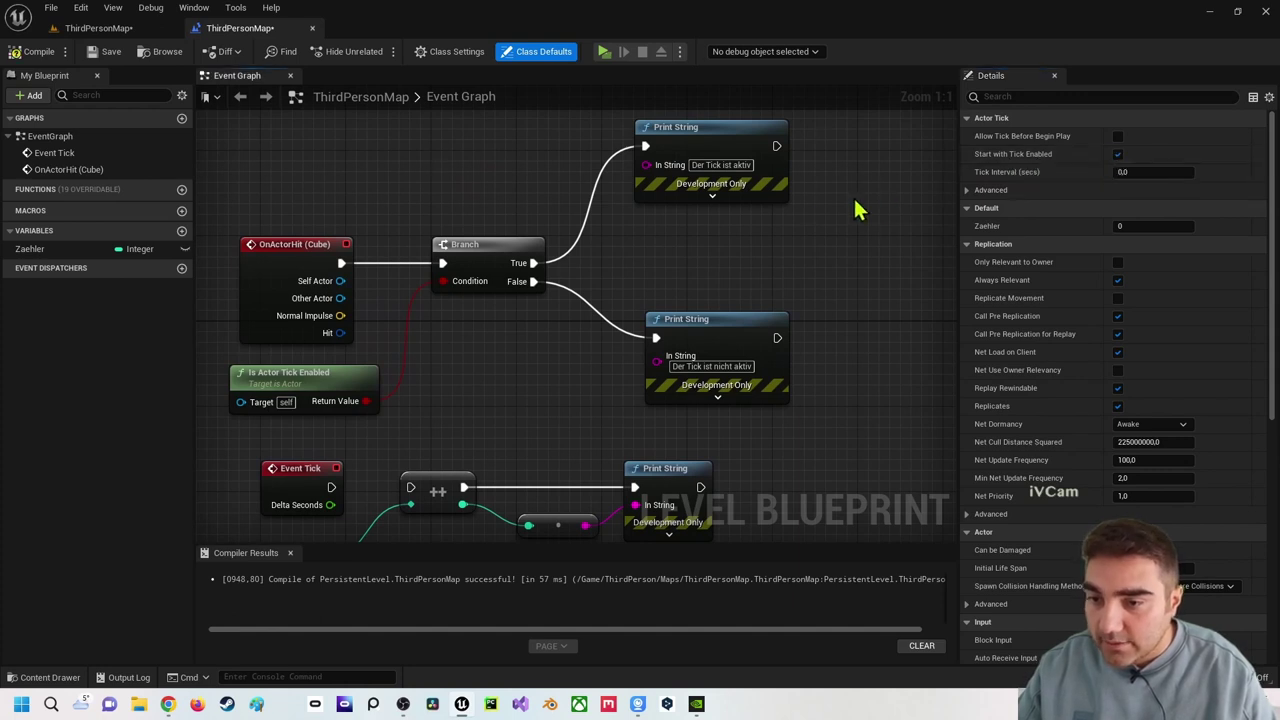
{"action": "left_click", "coordinate": [30, 54]}
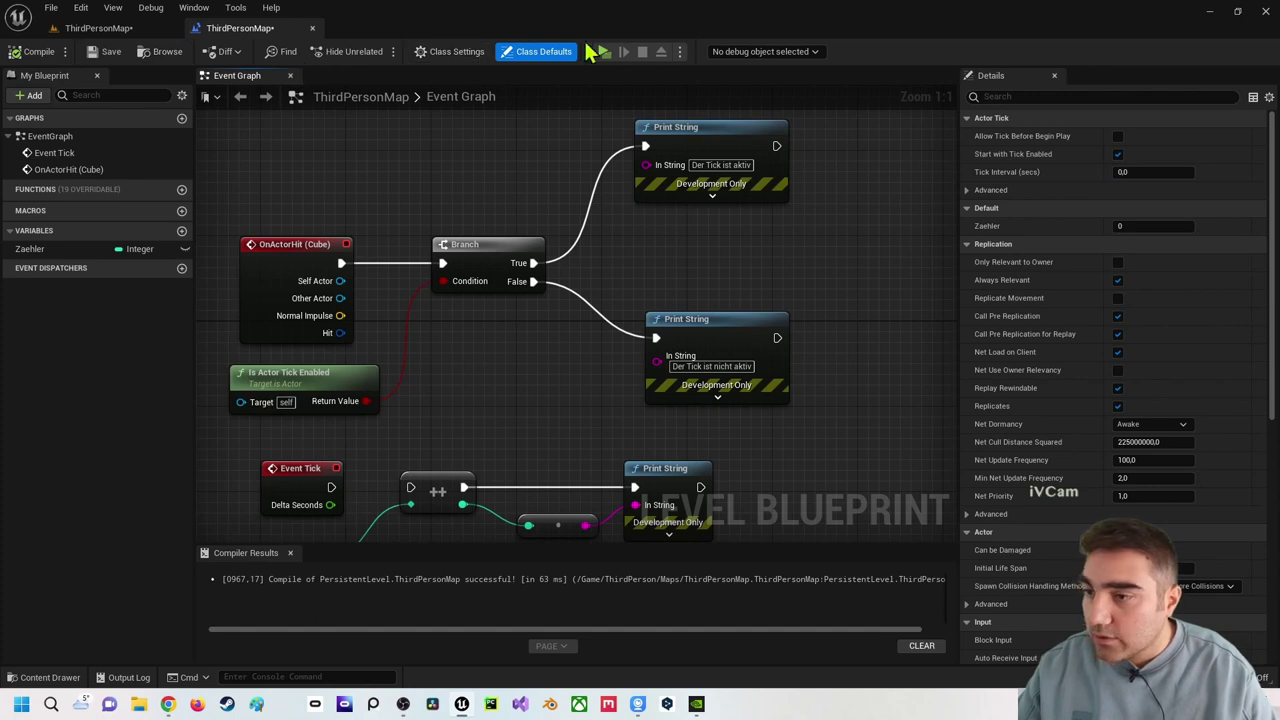
{"action": "left_click", "coordinate": [603, 51]}
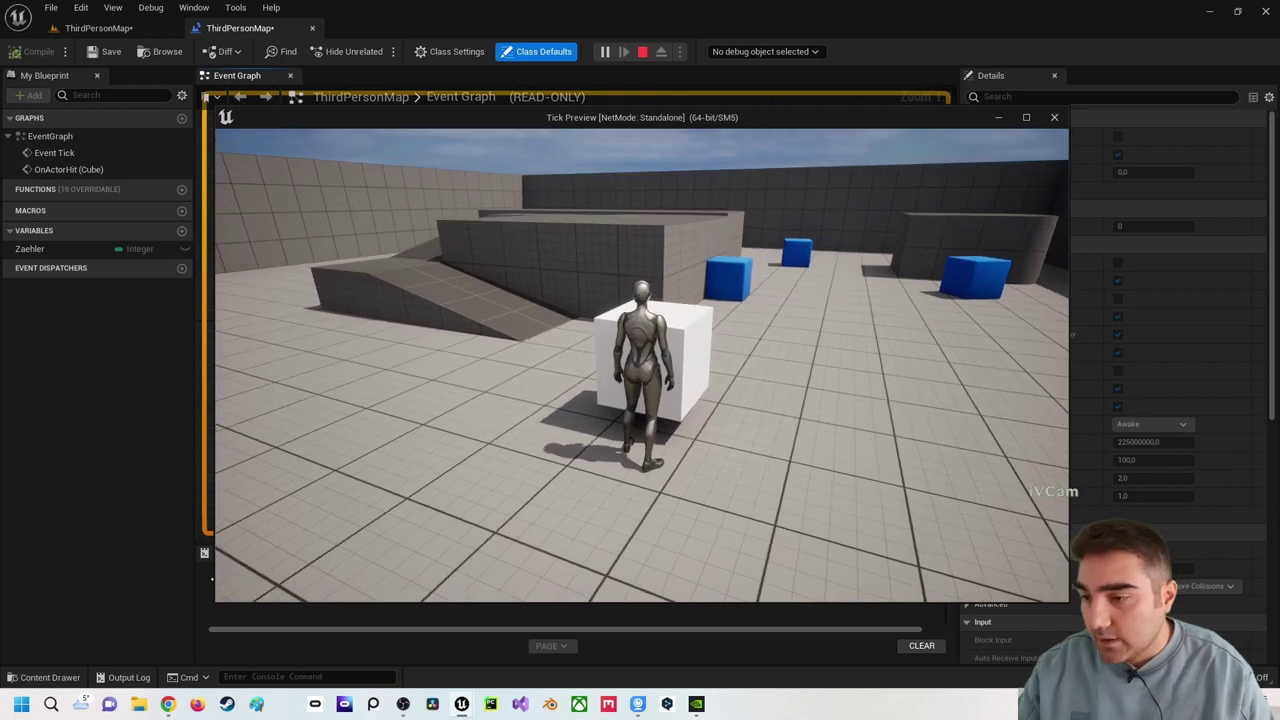
{"action": "key", "text": "Escape"}
{"action": "right_click_drag", "start_coordinate": [425, 207], "coordinate": [517, 266]}
{"action": "scroll", "coordinate": [520, 278], "scroll_direction": "down", "scroll_amount": 1}
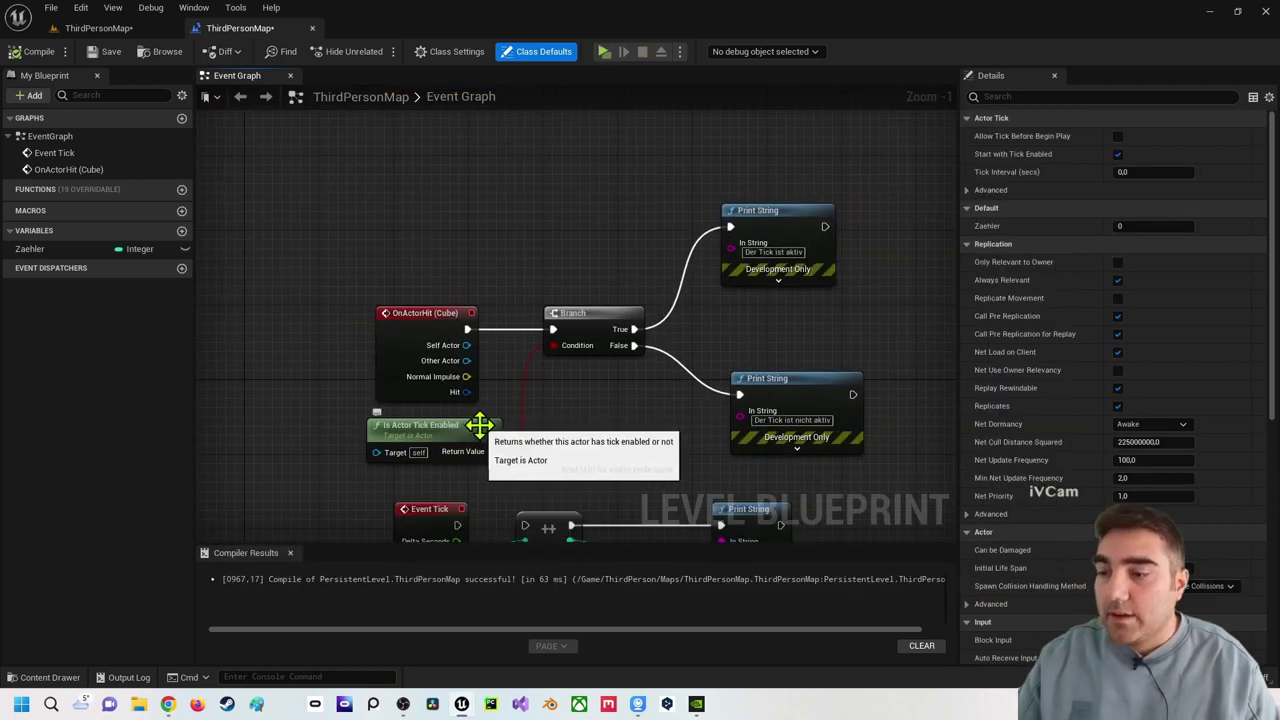
{"action": "right_click_drag", "start_coordinate": [521, 233], "coordinate": [527, 307]}
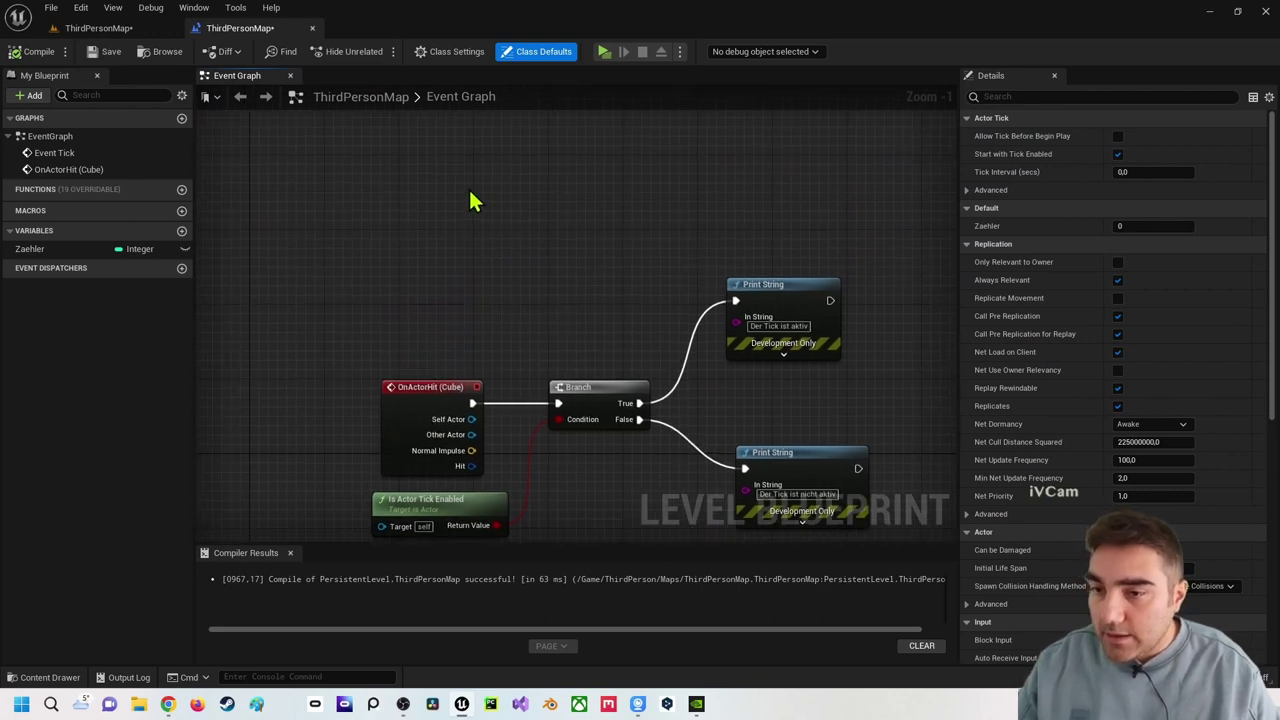
{"action": "mouse_move", "coordinate": [472, 200]}
{"action": "right_mouse_down"}
{"action": "mouse_move", "coordinate": [467, 218]}
{"action": "mouse_move", "coordinate": [513, 189]}
{"action": "mouse_move", "coordinate": [540, 193]}
{"action": "mouse_move", "coordinate": [544, 229]}
{"action": "right_mouse_up"}
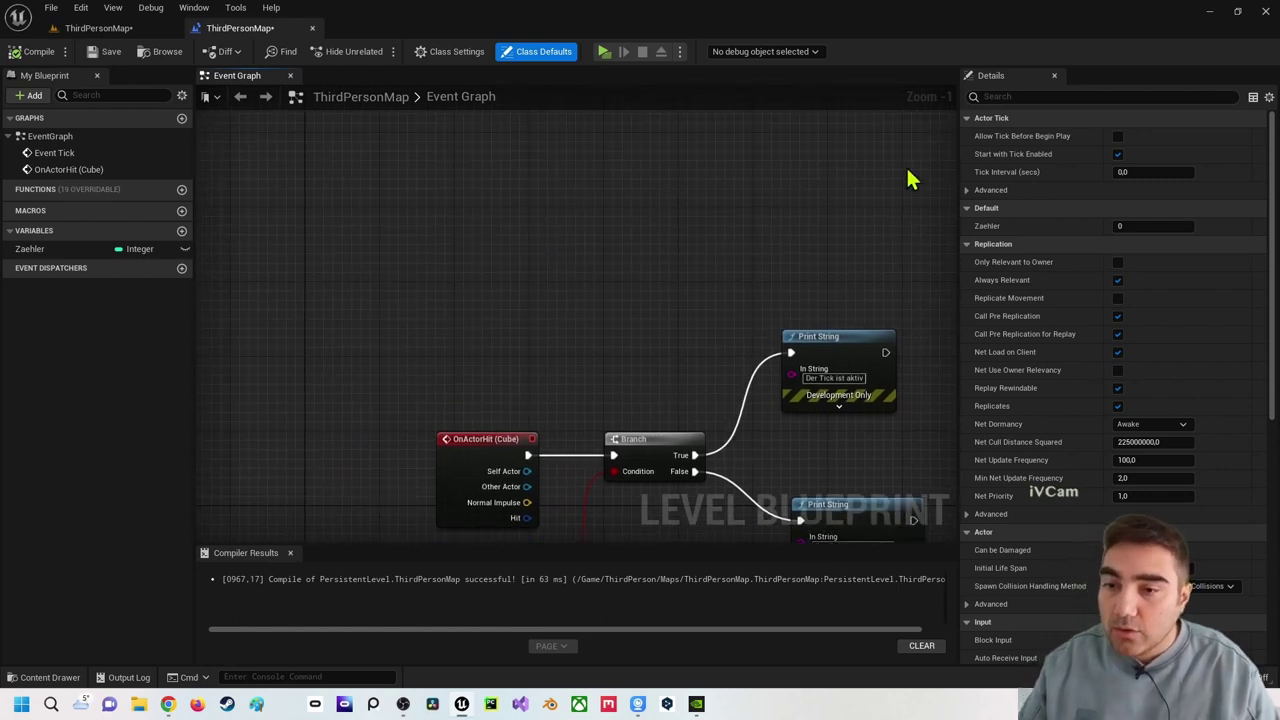
{"action": "right_click_drag", "start_coordinate": [508, 243], "coordinate": [548, 292]}
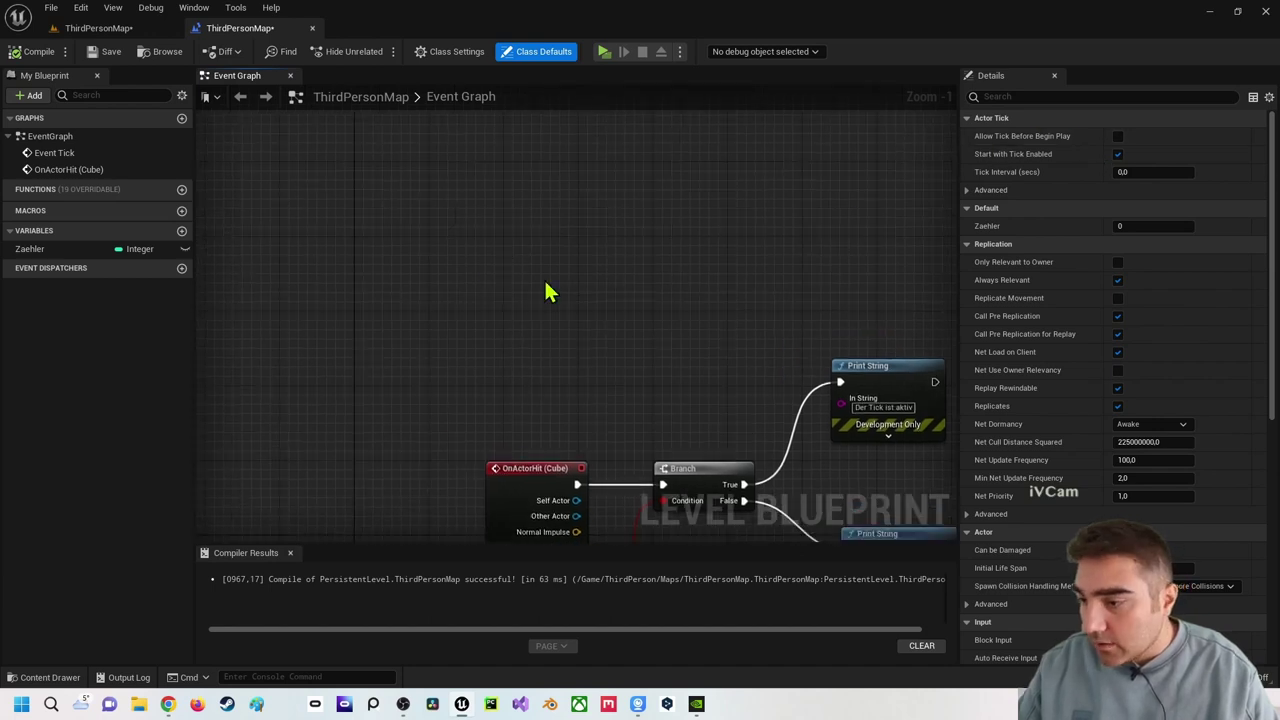
{"action": "left_click", "coordinate": [98, 28]}
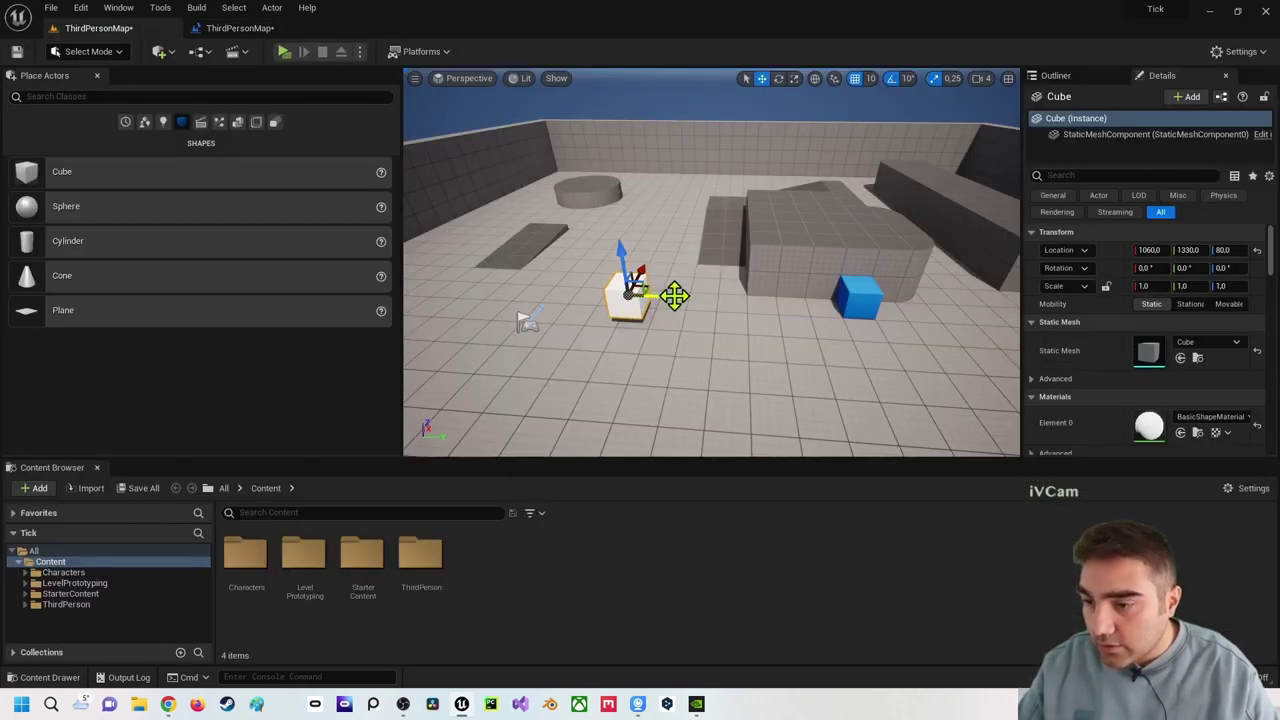
- Alt-drag the cube's gizmo to create Cube2 at 1060, 1530, 80 beside the original
{"action": "left_click_drag", "start_coordinate": [669, 295], "coordinate": [734, 299], "text": "alt"}
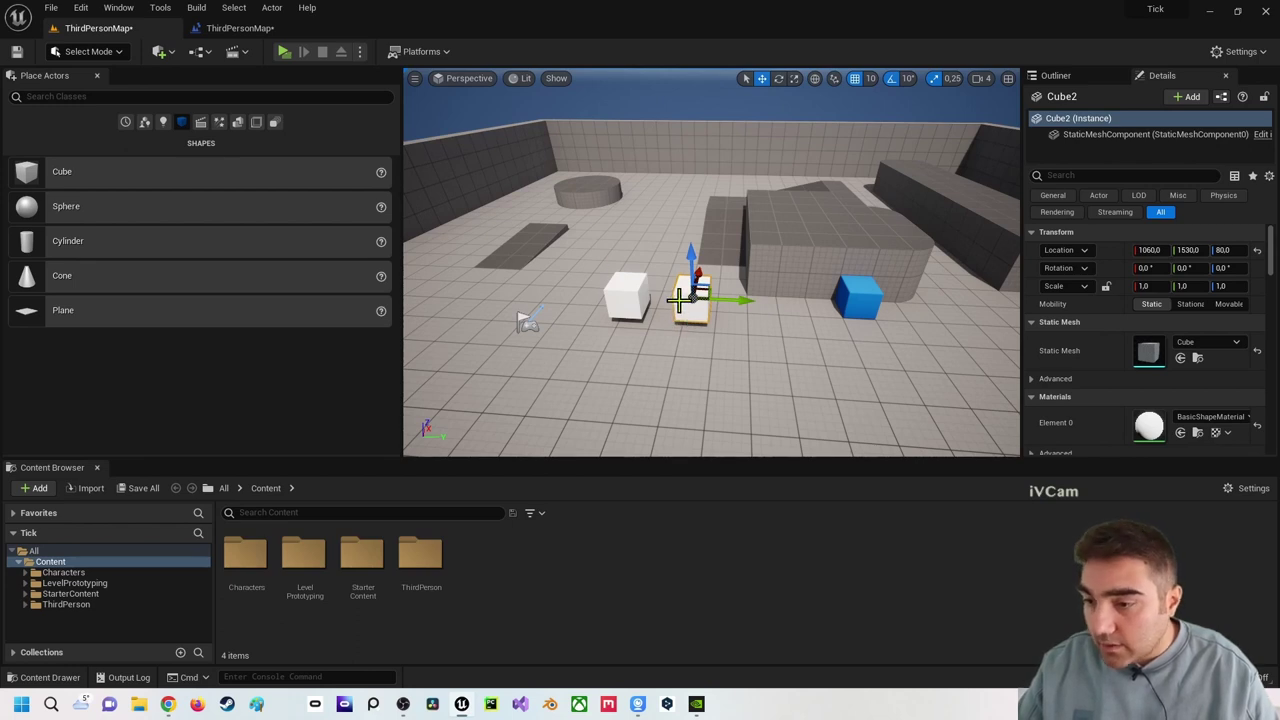
- Add an OnActorHit (Cube2) event to the Level Blueprint graph
{"action": "left_click", "coordinate": [240, 27]}
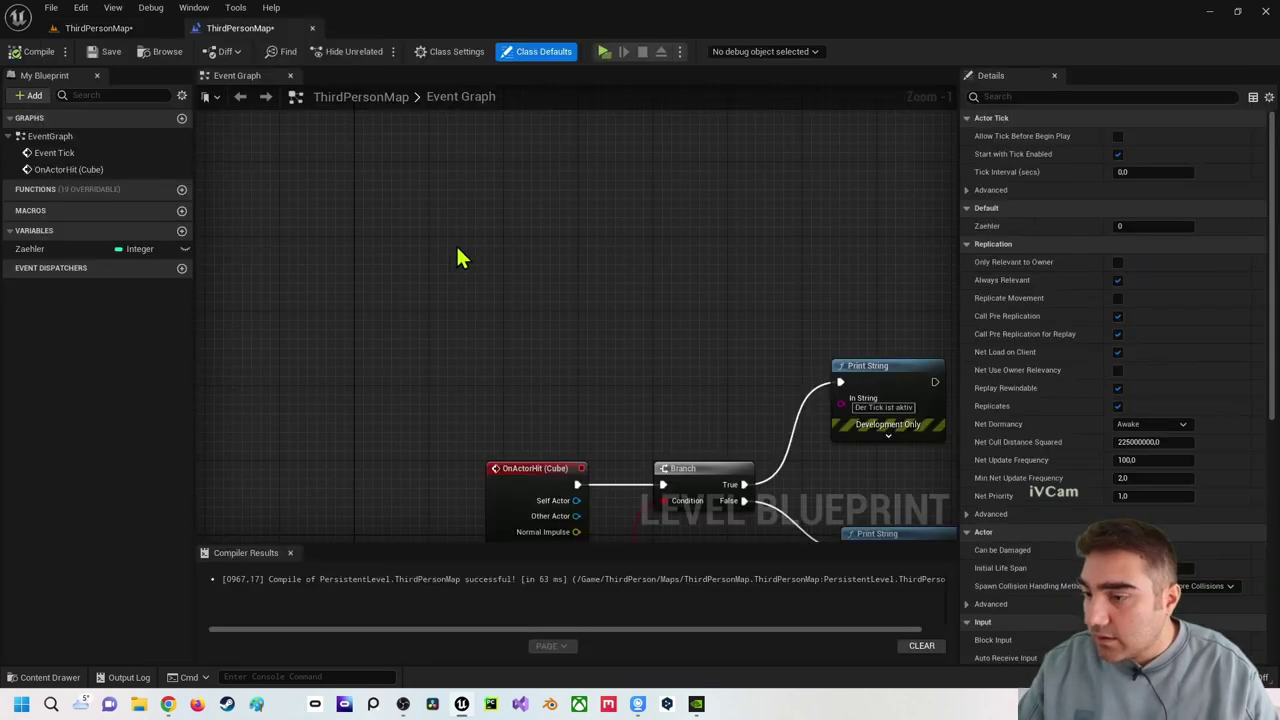
{"action": "right_click", "coordinate": [490, 178]}
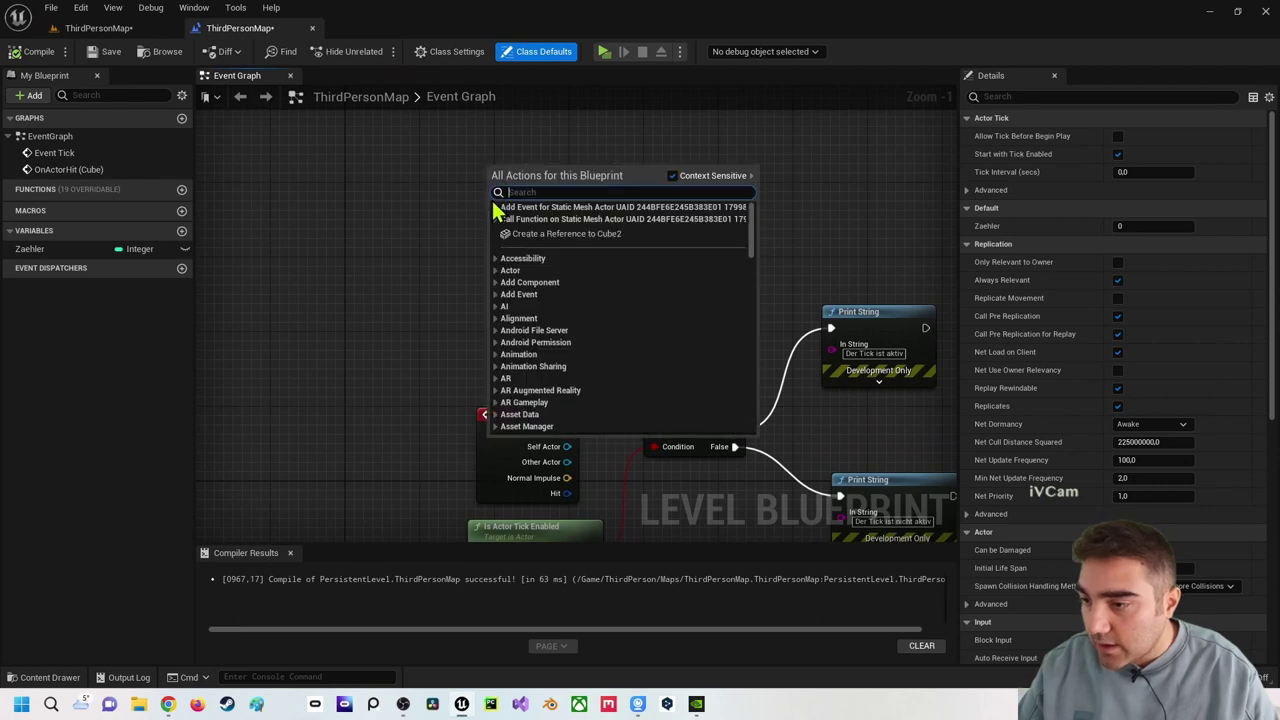
{"action": "left_click", "coordinate": [493, 207]}
{"action": "left_click", "coordinate": [502, 219]}
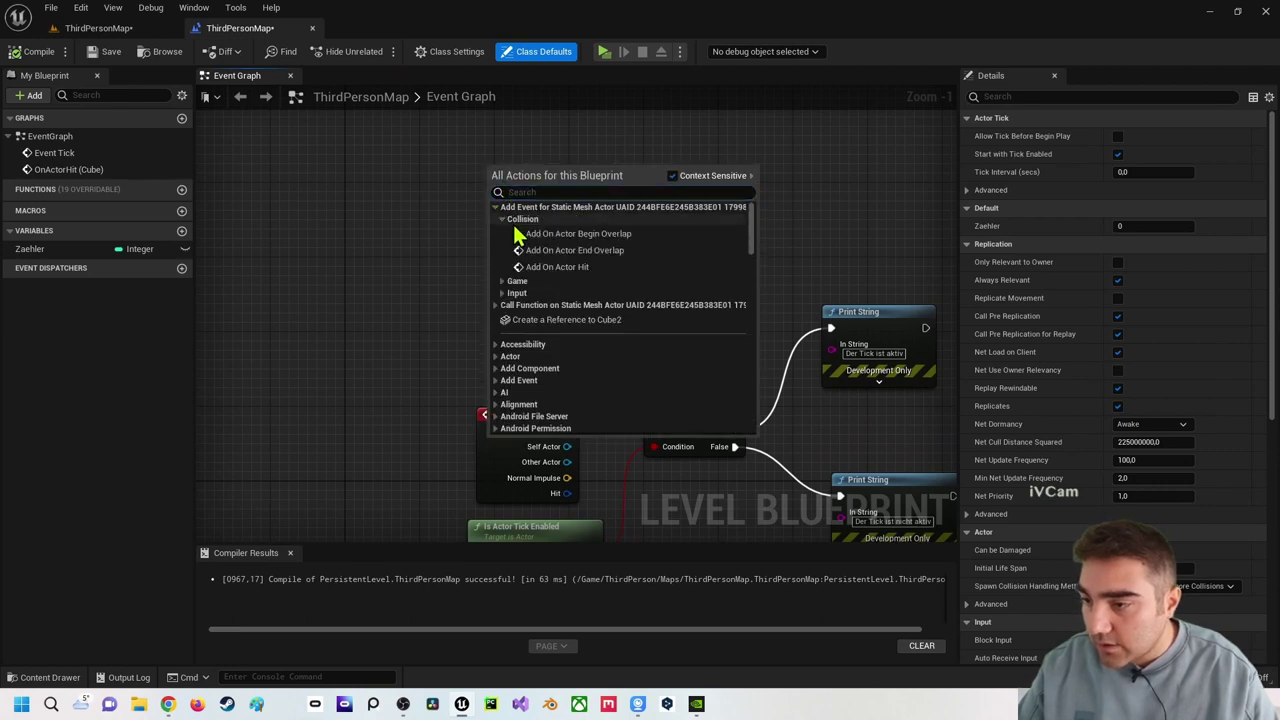
{"action": "left_click", "coordinate": [552, 267]}
{"action": "right_click_drag", "start_coordinate": [552, 267], "coordinate": [455, 344]}
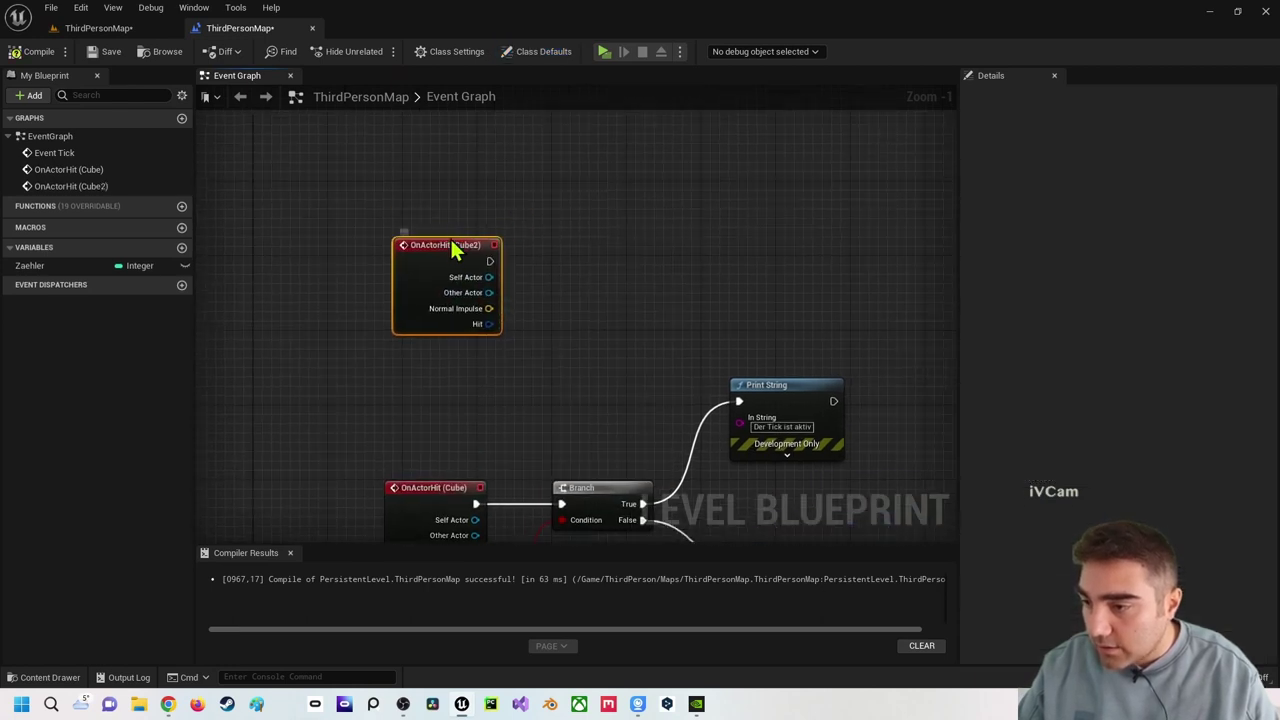
{"action": "left_click", "coordinate": [560, 257]}
{"action": "right_click_drag", "start_coordinate": [482, 229], "coordinate": [462, 260]}
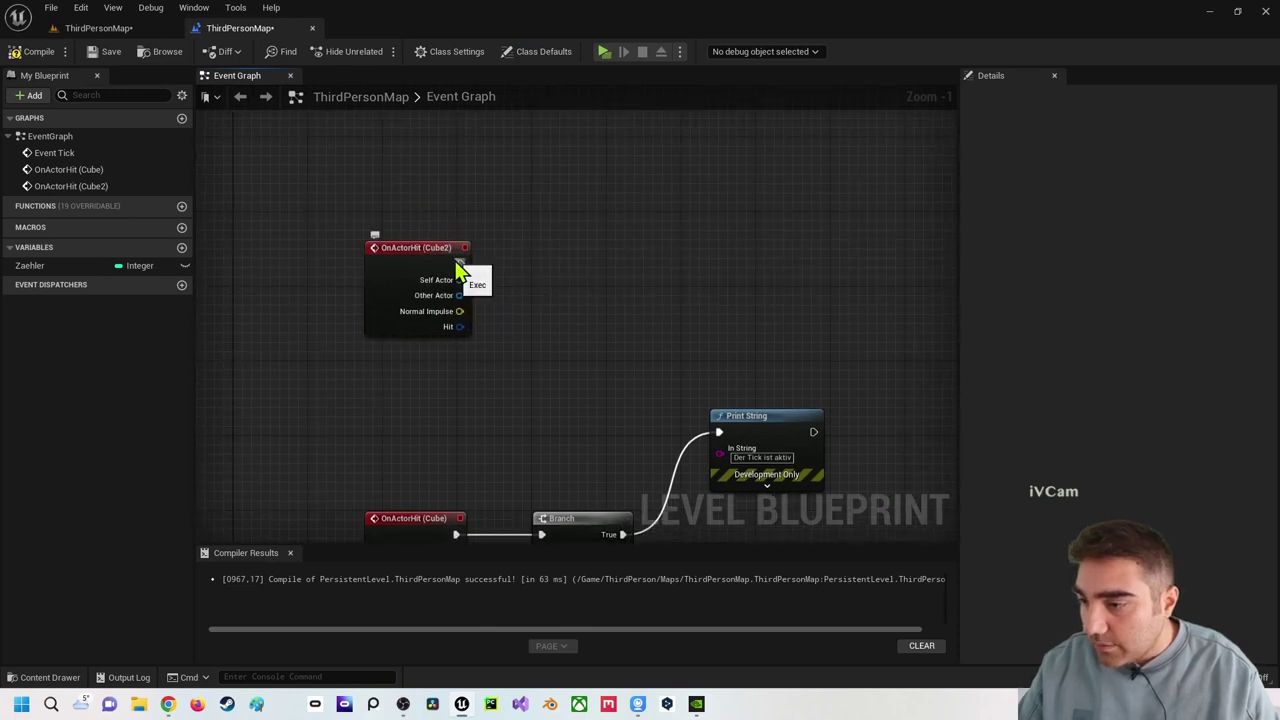
- Wire the Cube2 hit event to a Set Actor Tick Enabled node with Enabled unchecked
{"action": "right_click", "coordinate": [499, 371]}
{"action": "left_click", "coordinate": [437, 386]}
{"action": "right_click", "coordinate": [437, 377]}
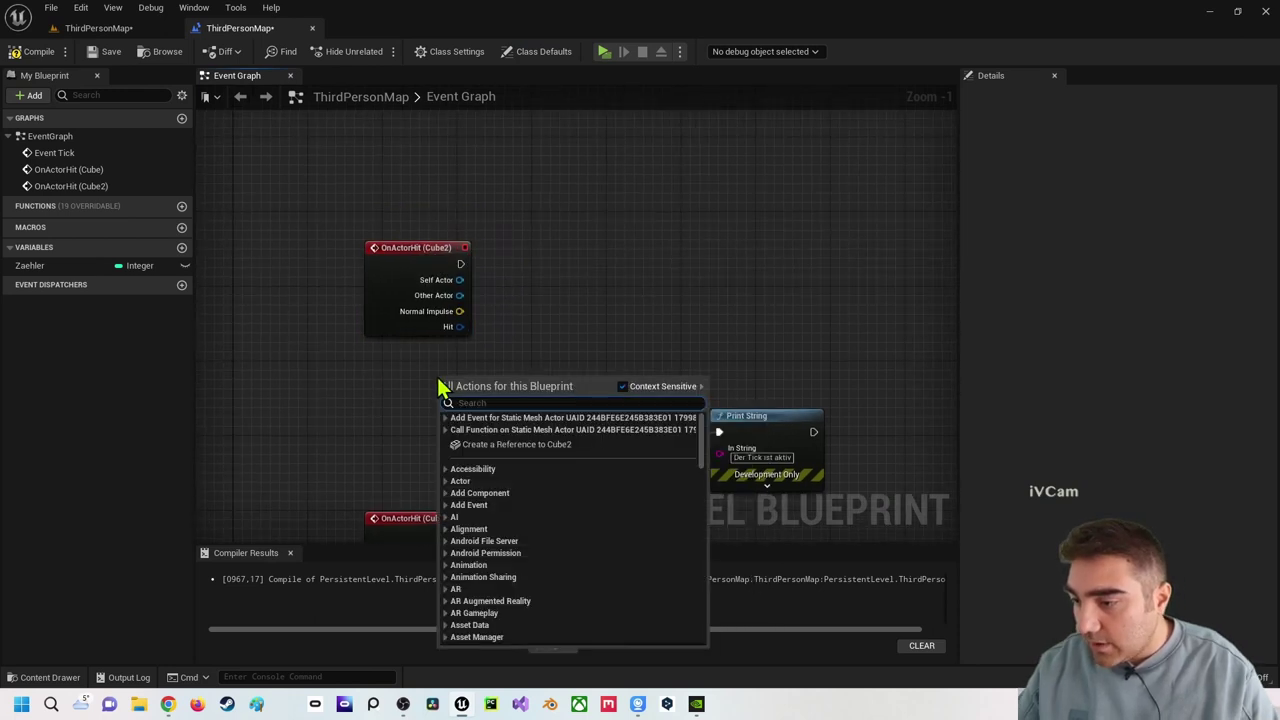
{"action": "type", "text": "set"}
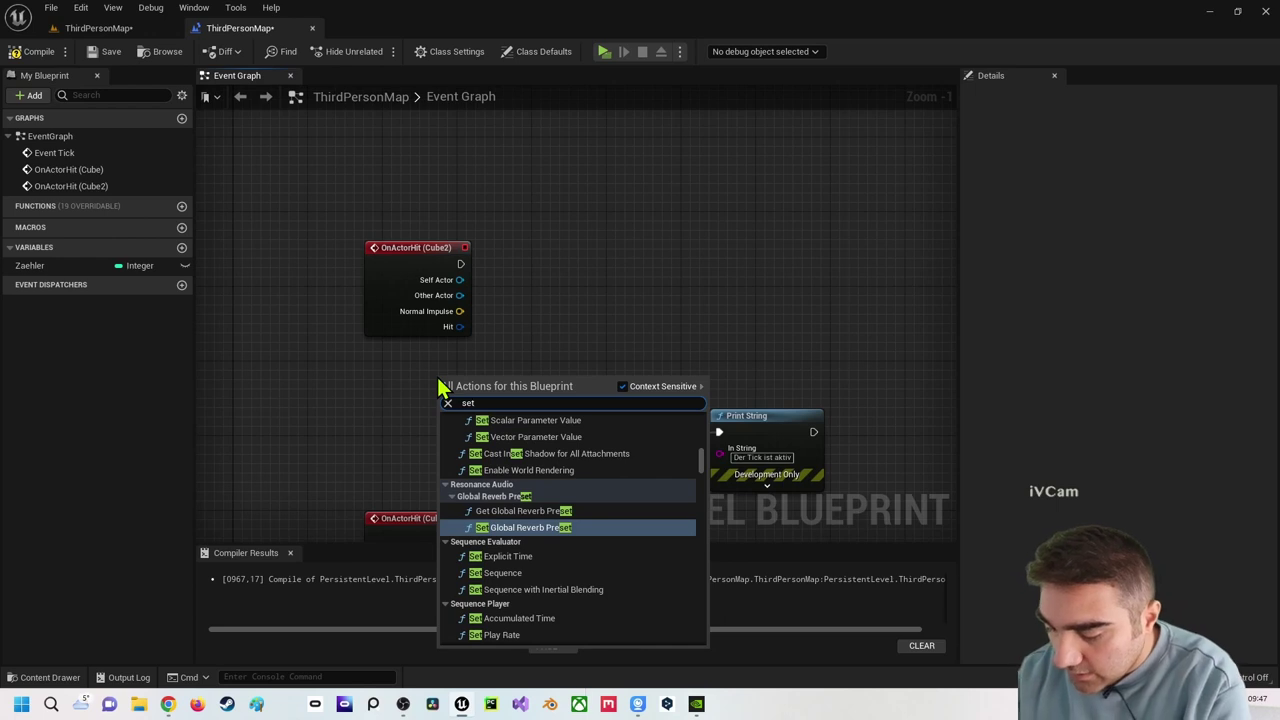
{"action": "type", "text": " tick"}
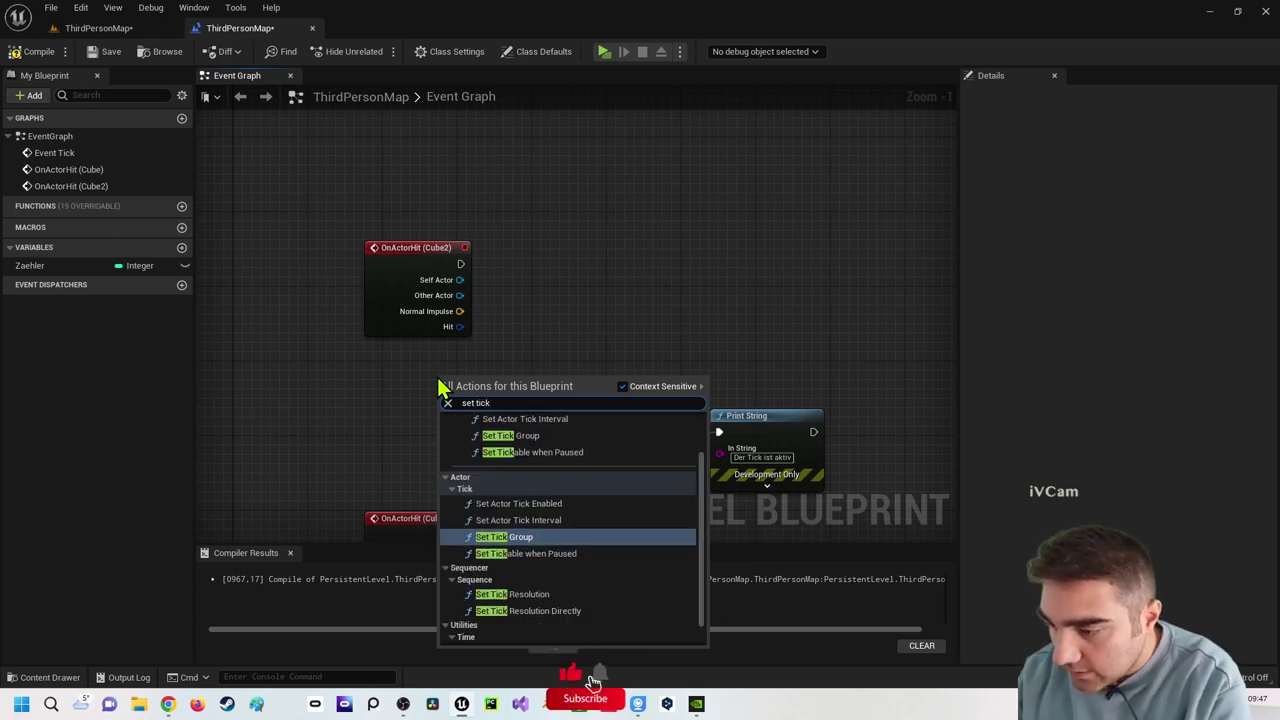
{"action": "key", "text": "Up"}
{"action": "key", "text": "Up"}
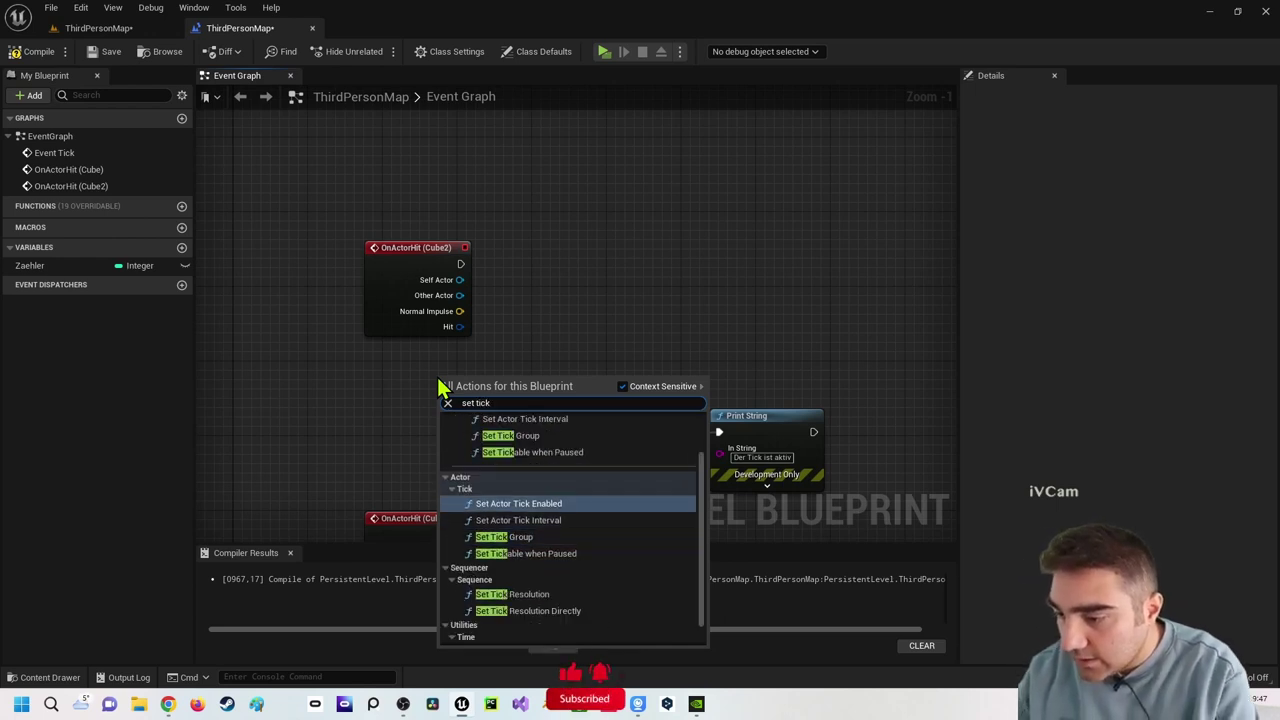
{"action": "key", "text": "Return"}
{"action": "mouse_move", "coordinate": [488, 390]}
{"action": "left_mouse_down"}
{"action": "mouse_move", "coordinate": [553, 241]}
{"action": "mouse_move", "coordinate": [572, 241]}
{"action": "left_mouse_up"}
{"action": "left_click_drag", "start_coordinate": [460, 264], "coordinate": [591, 257]}
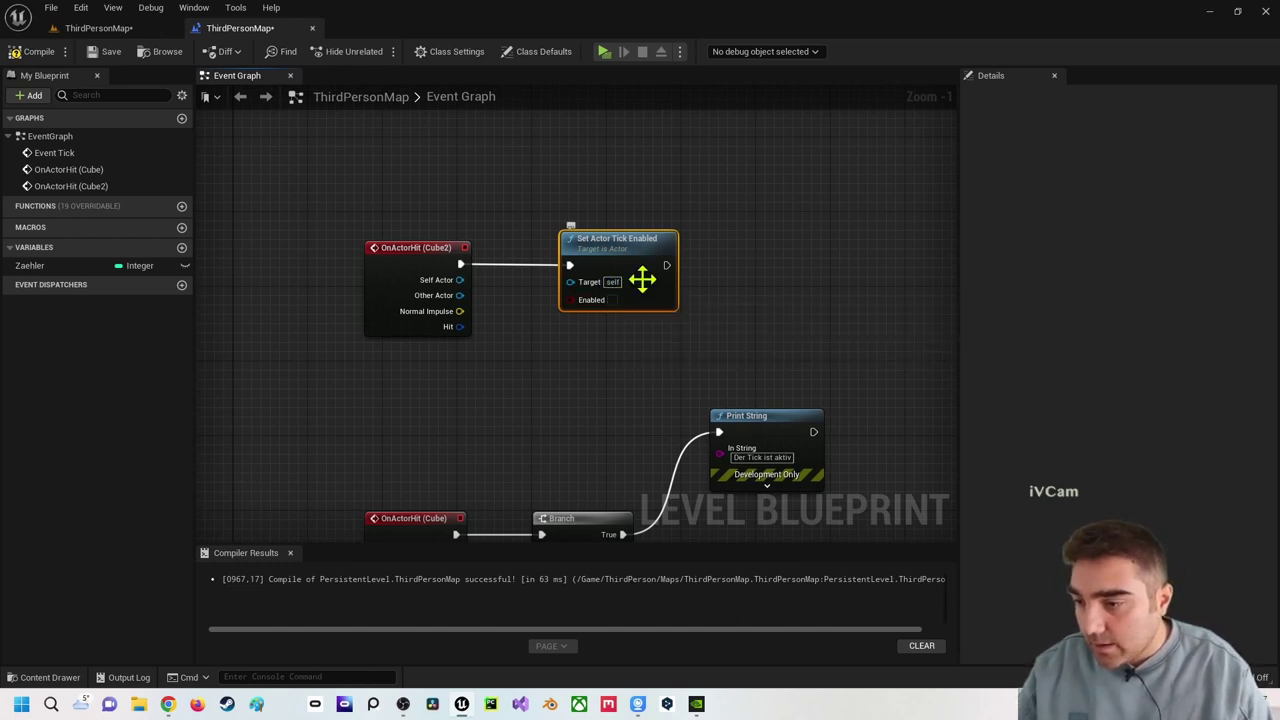
{"action": "left_click_drag", "start_coordinate": [622, 271], "coordinate": [653, 271]}
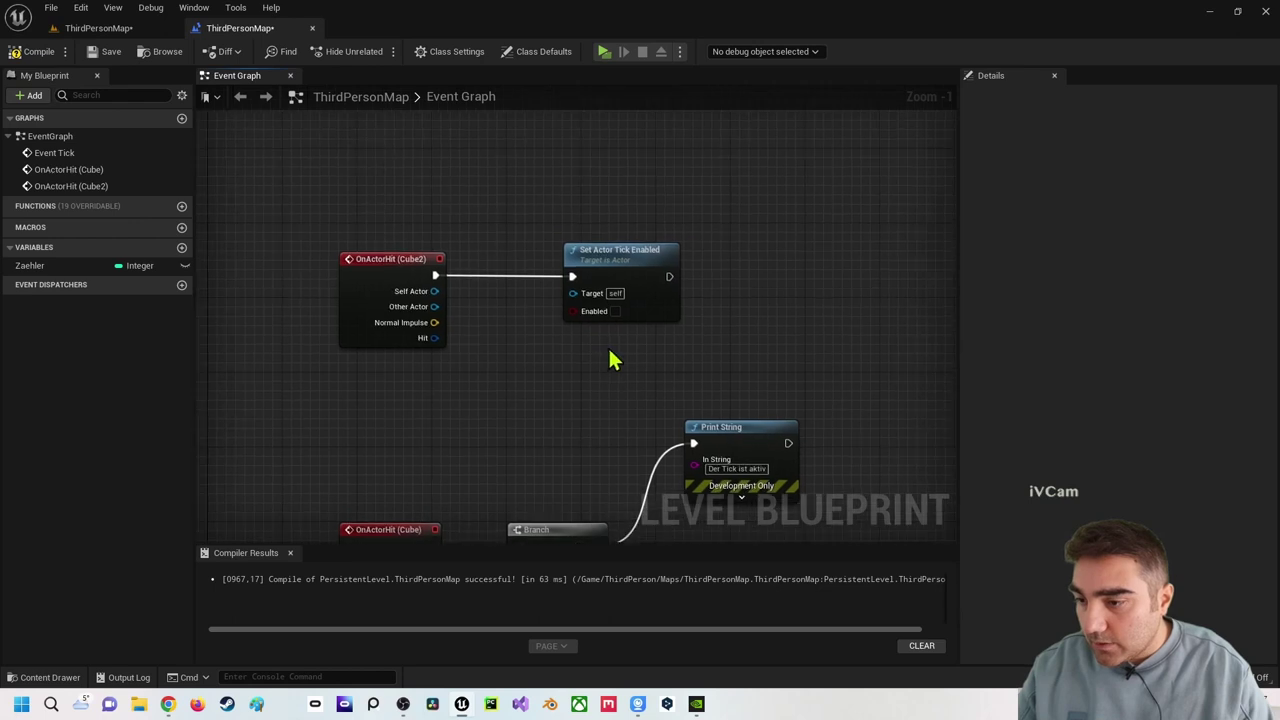
{"action": "right_click_drag", "start_coordinate": [632, 345], "coordinate": [486, 380]}
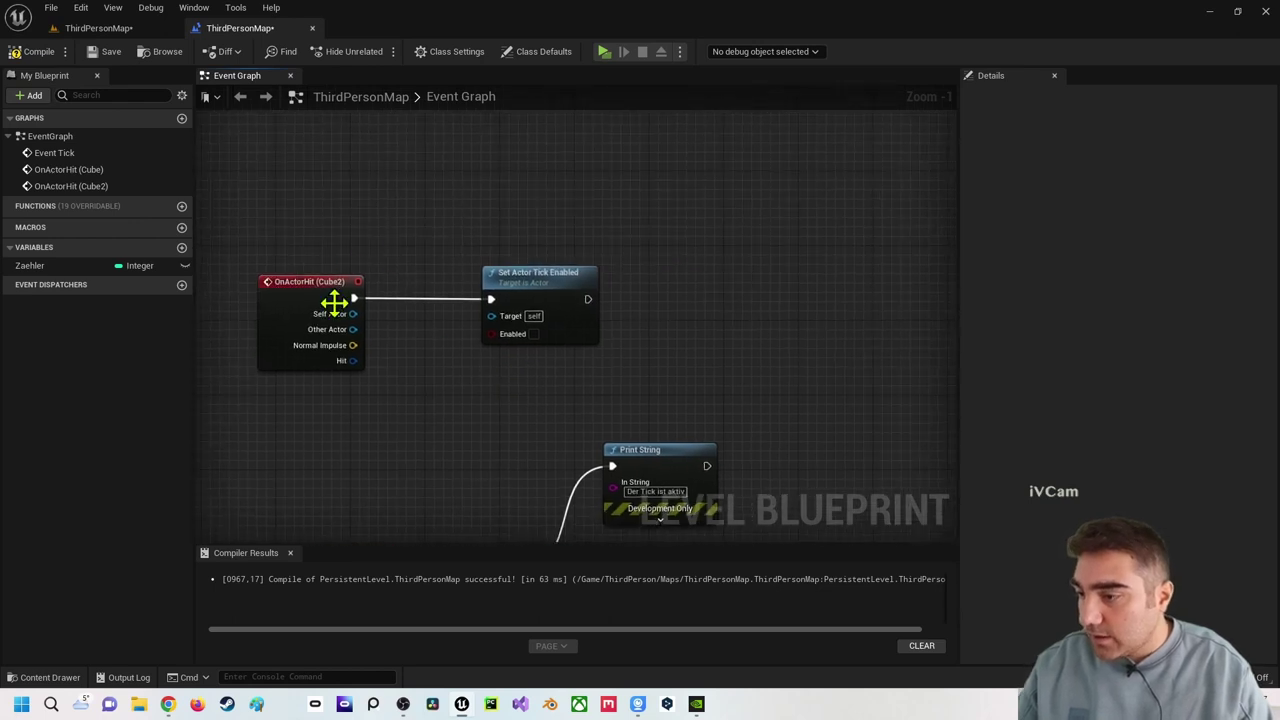
- Compile and play-test by walking the character into the white cubes
{"action": "left_click", "coordinate": [25, 51]}
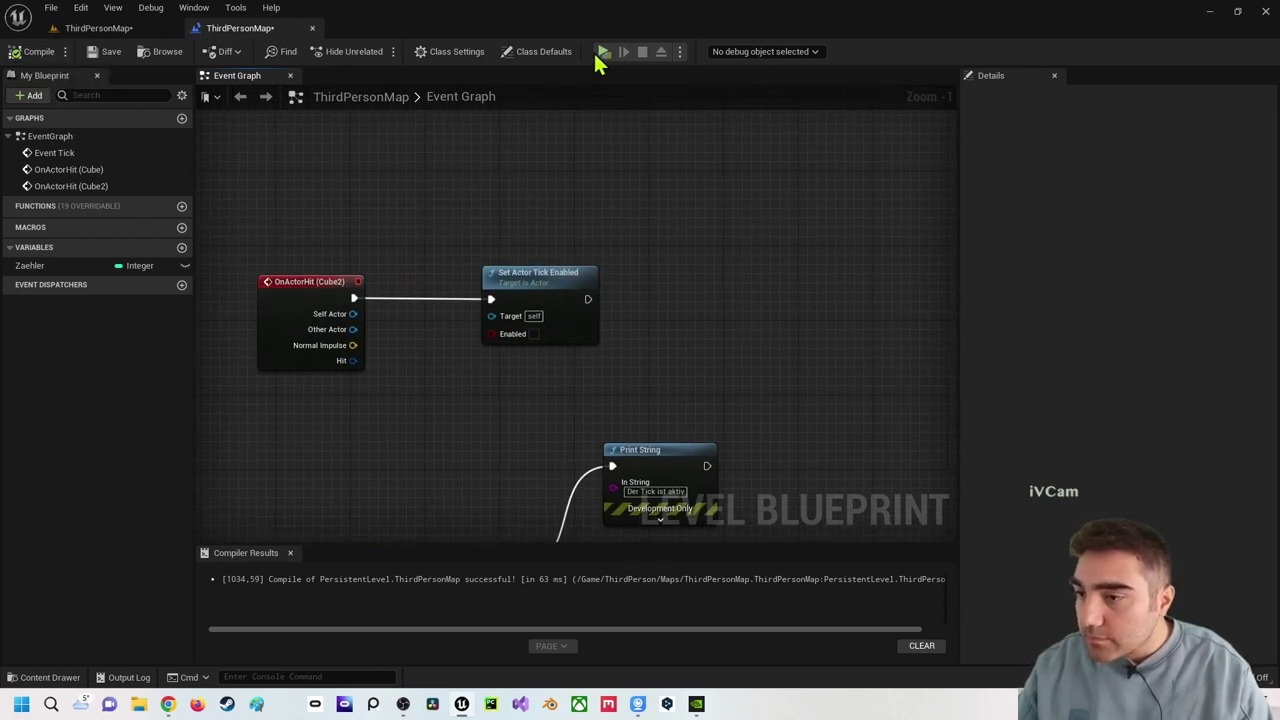
{"action": "left_click", "coordinate": [601, 54]}
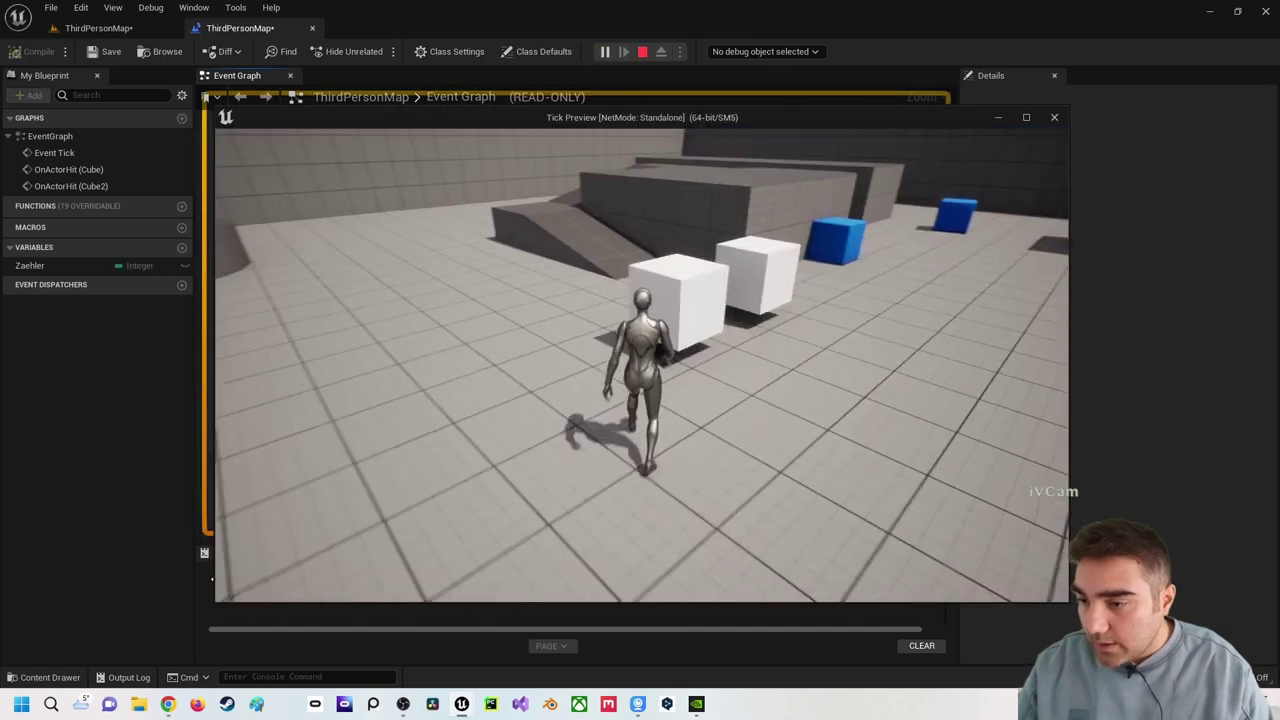
{"action": "key", "text": "w"}
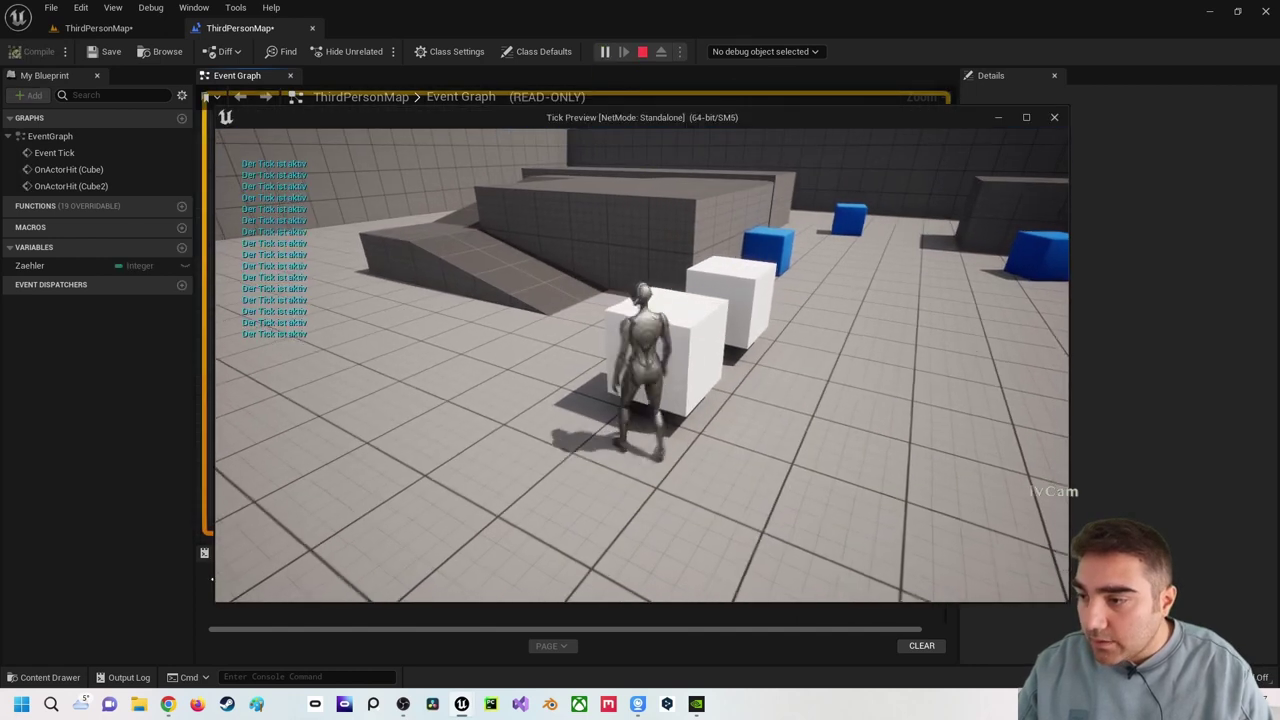
{"action": "key", "text": "a"}
{"action": "key", "text": "space"}
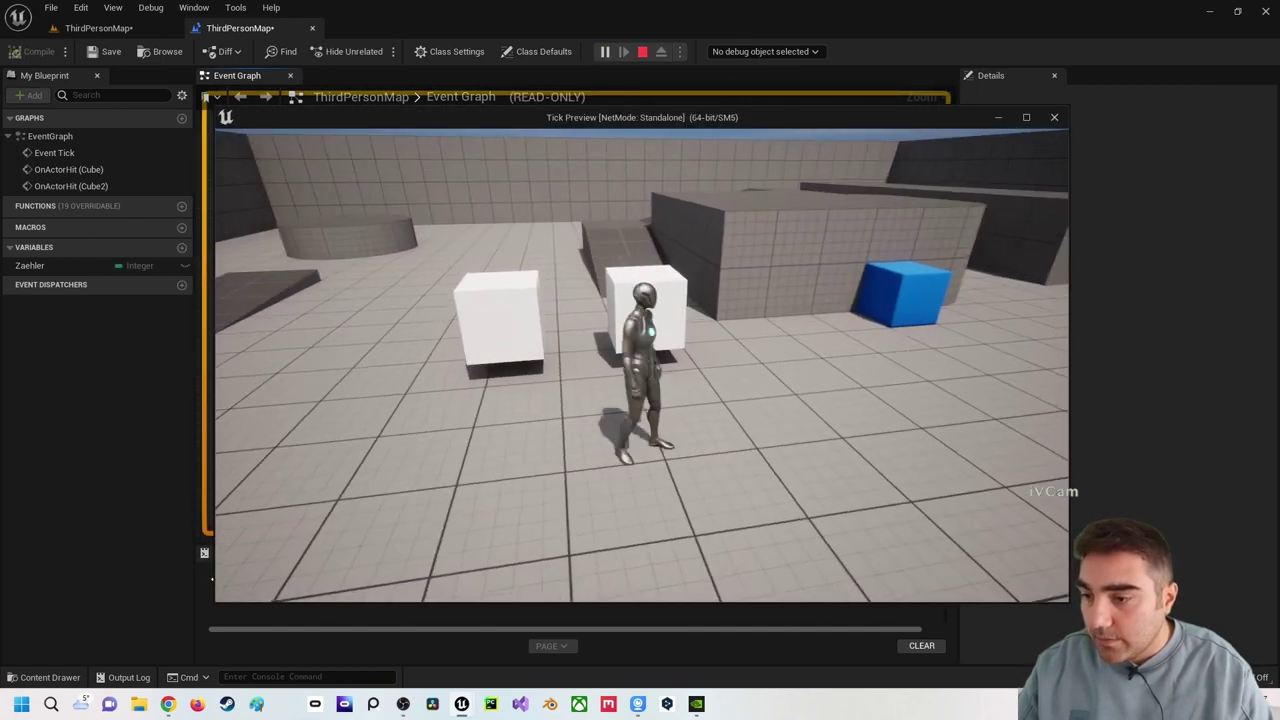
{"action": "key", "text": "a"}
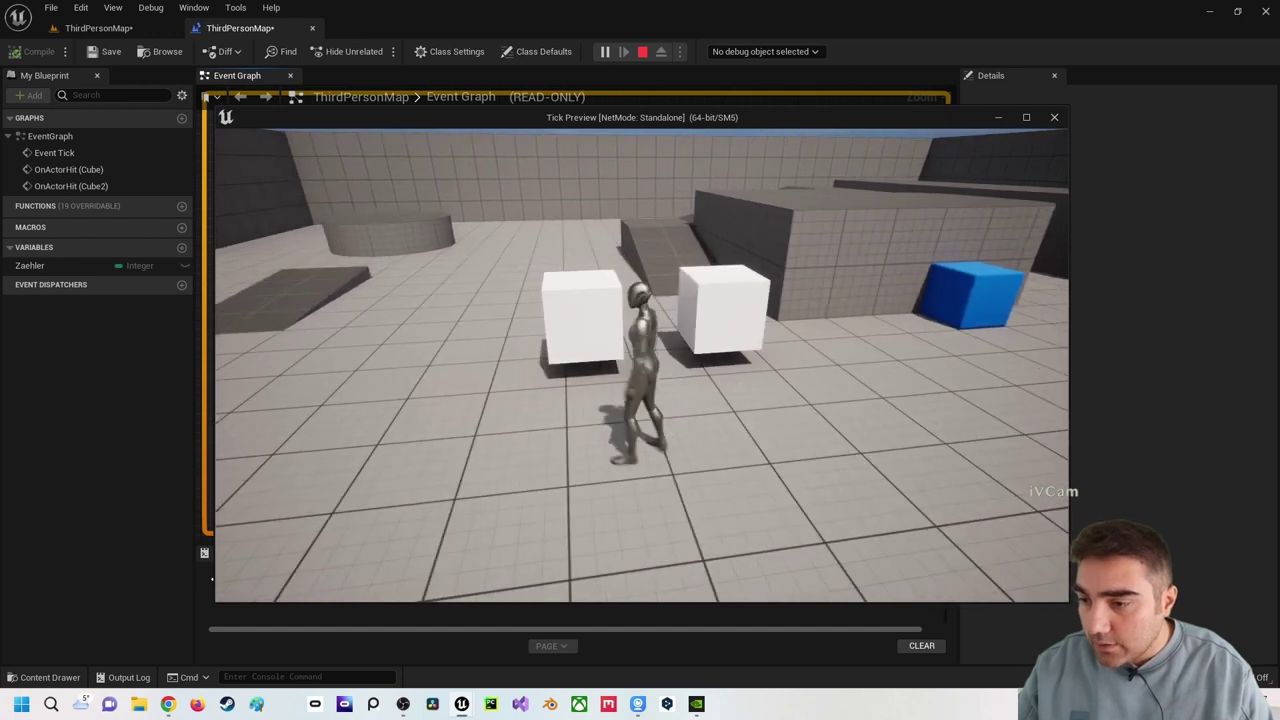
{"action": "key", "text": "s"}
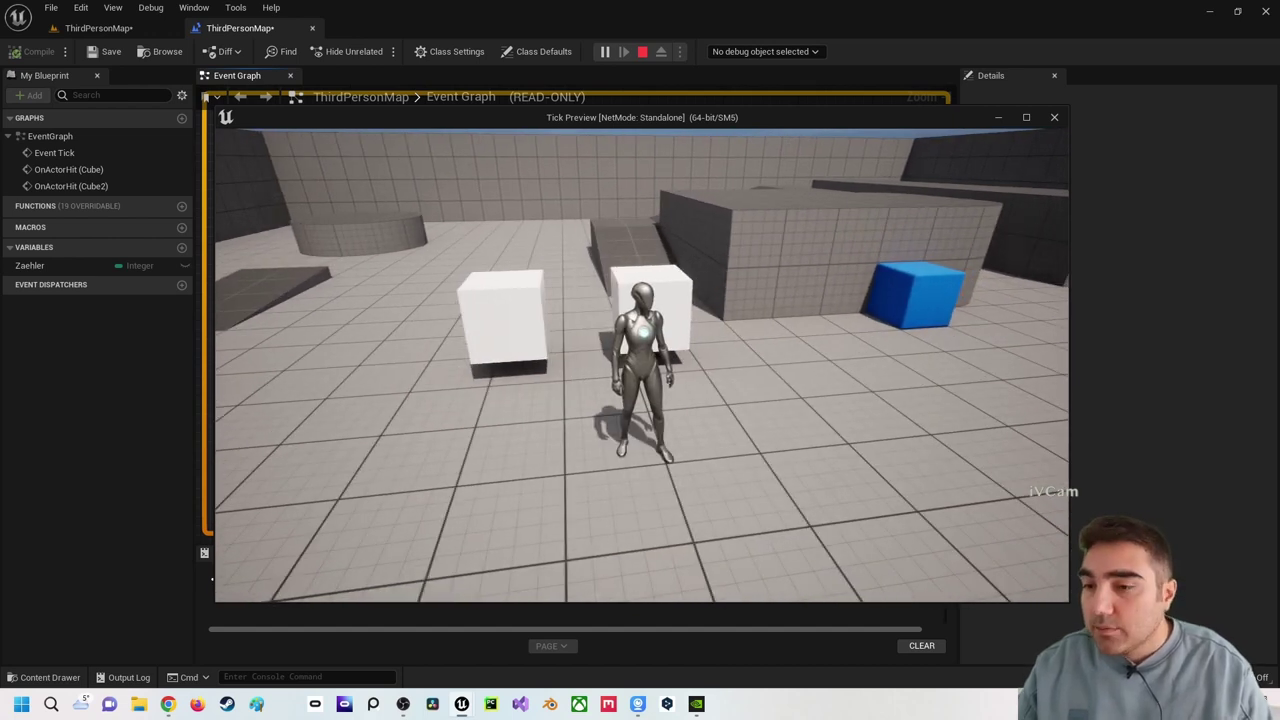
{"action": "key", "text": "s"}
{"action": "key", "text": "w"}
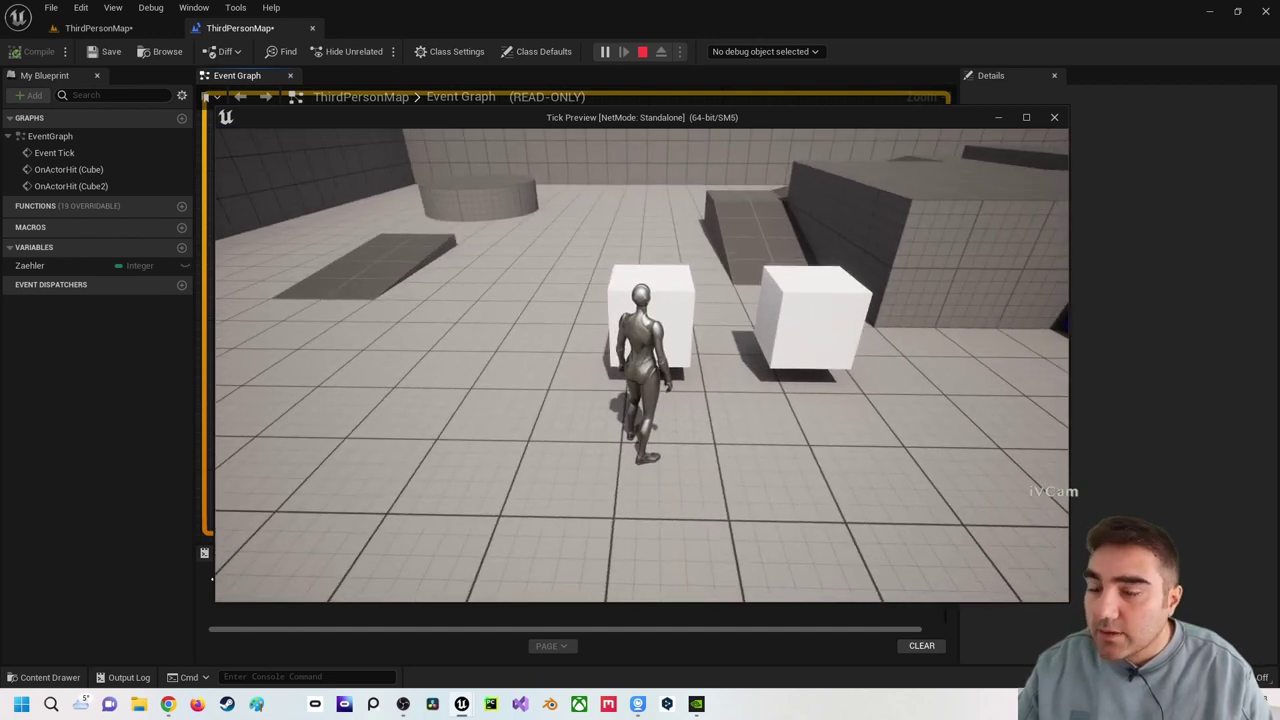
{"action": "key", "text": "w"}
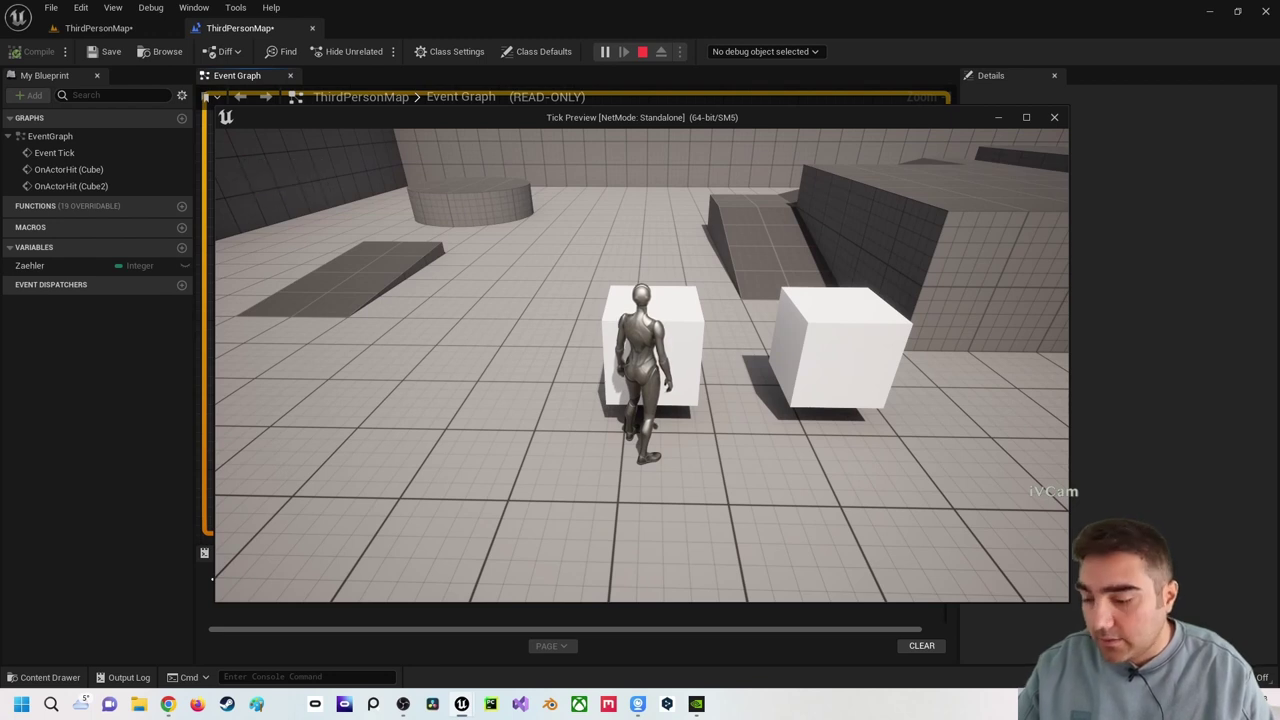
- End the preview and pan the graph back to the Cube2 hit event
{"action": "key", "text": "a"}
{"action": "key", "text": "Escape"}
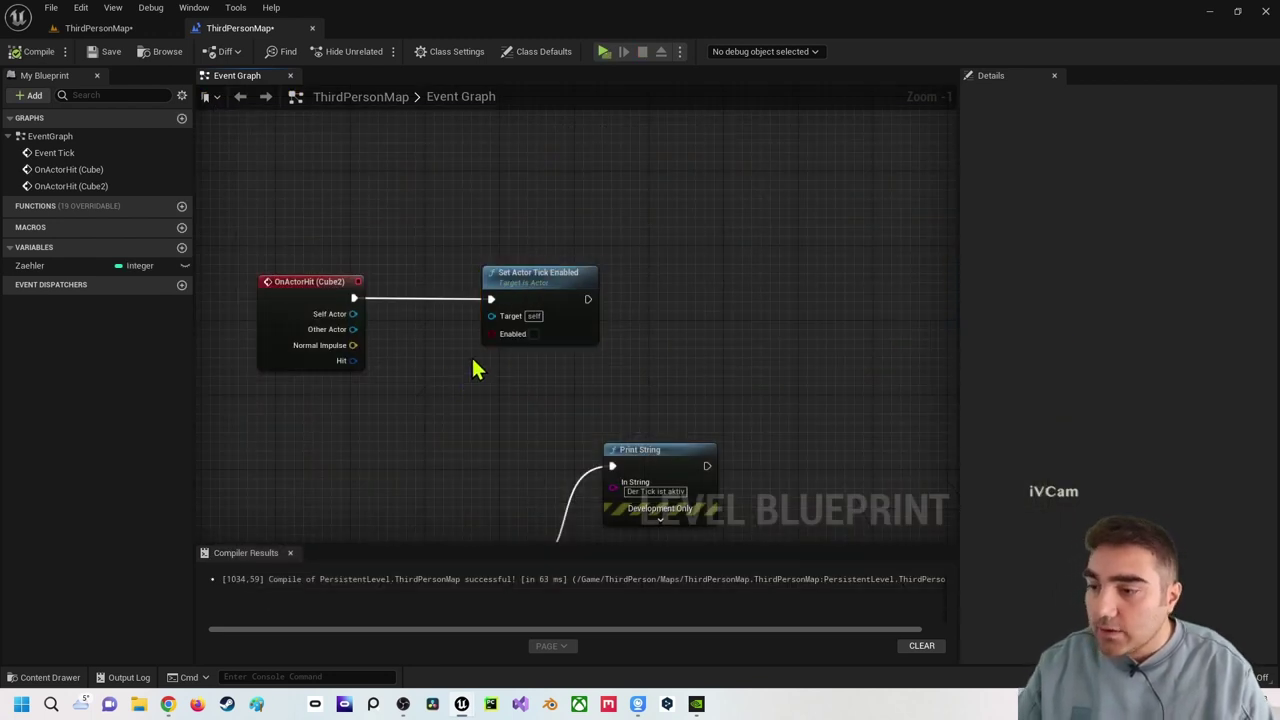
{"action": "mouse_move", "coordinate": [537, 290]}
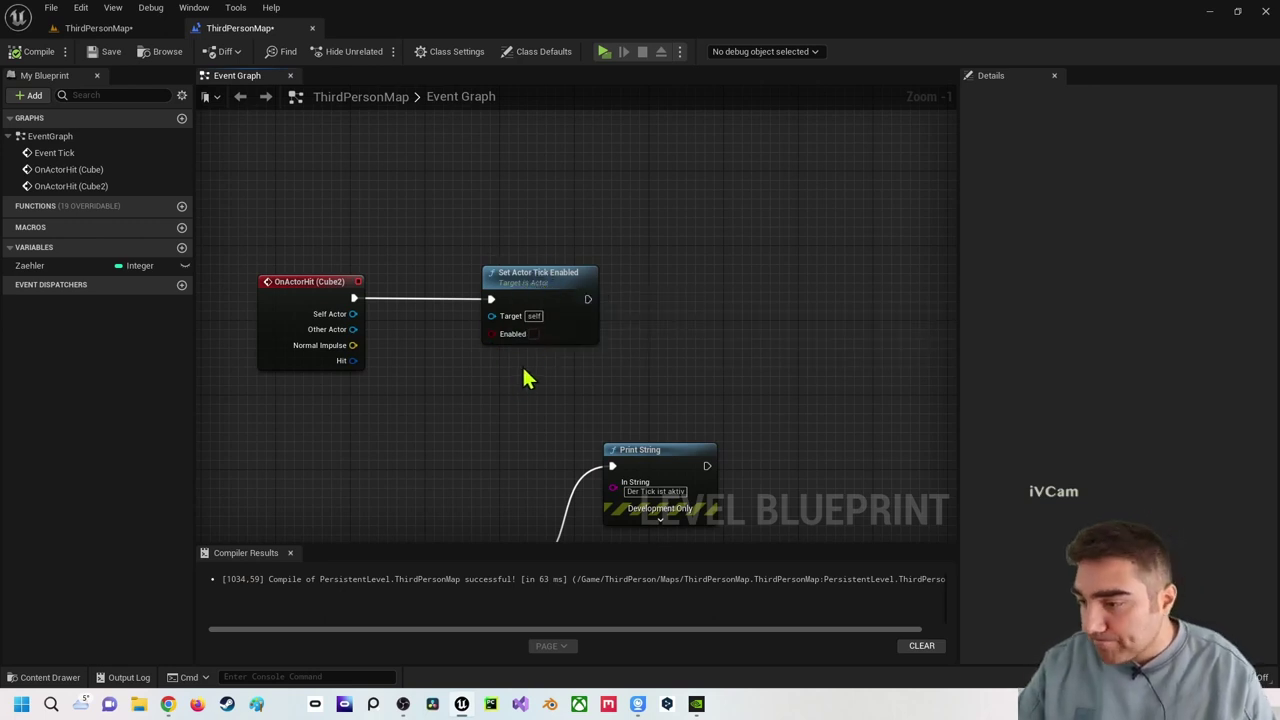
{"action": "right_click_drag", "start_coordinate": [528, 378], "coordinate": [570, 272]}
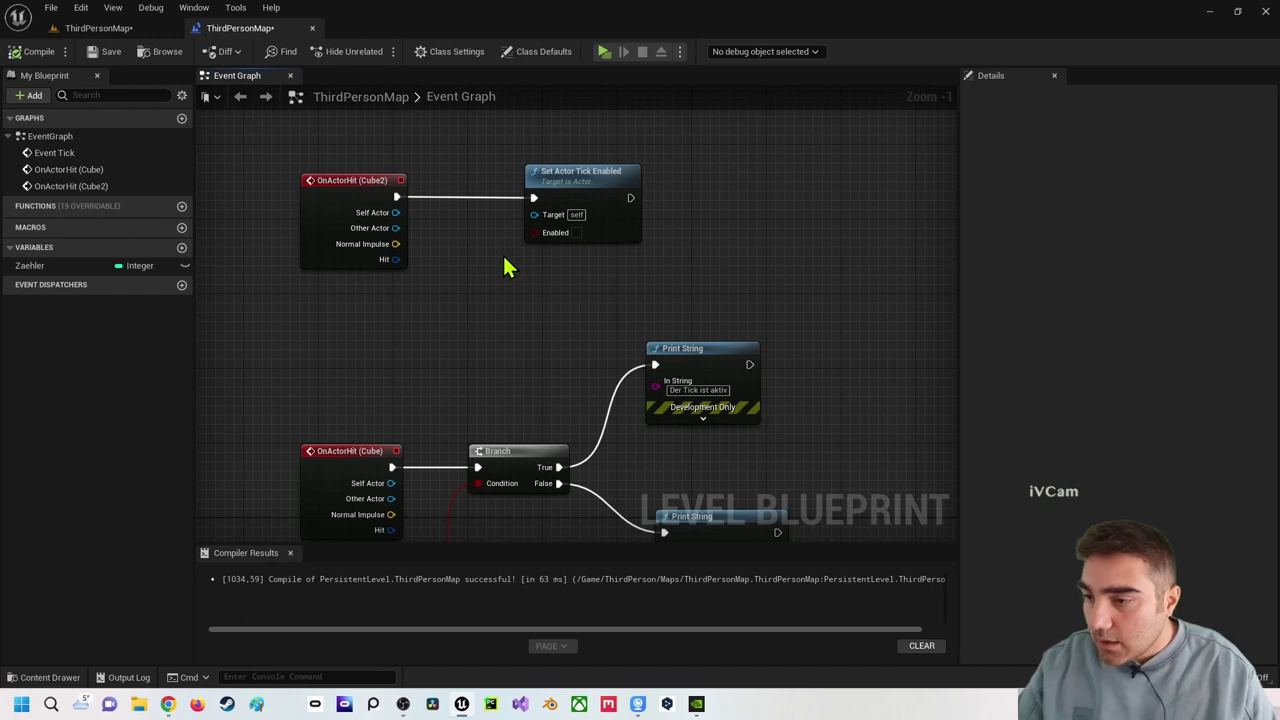
{"action": "mouse_move", "coordinate": [505, 265]}
{"action": "right_mouse_down"}
{"action": "mouse_move", "coordinate": [519, 219]}
{"action": "mouse_move", "coordinate": [545, 405]}
{"action": "right_mouse_up"}
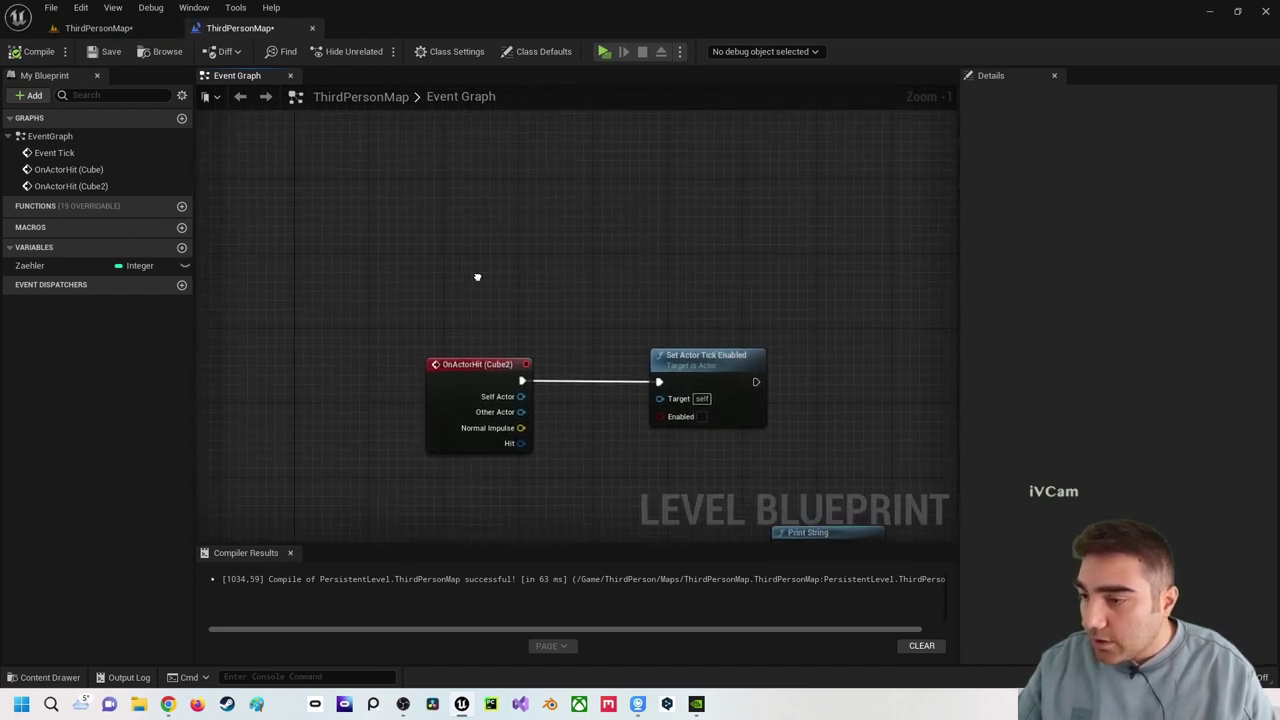
- Duplicate Cube2 into Cube3 at 1060, 1700, 80 in the level
{"action": "left_click", "coordinate": [126, 29]}
{"action": "right_click_drag", "start_coordinate": [559, 290], "coordinate": [666, 392]}
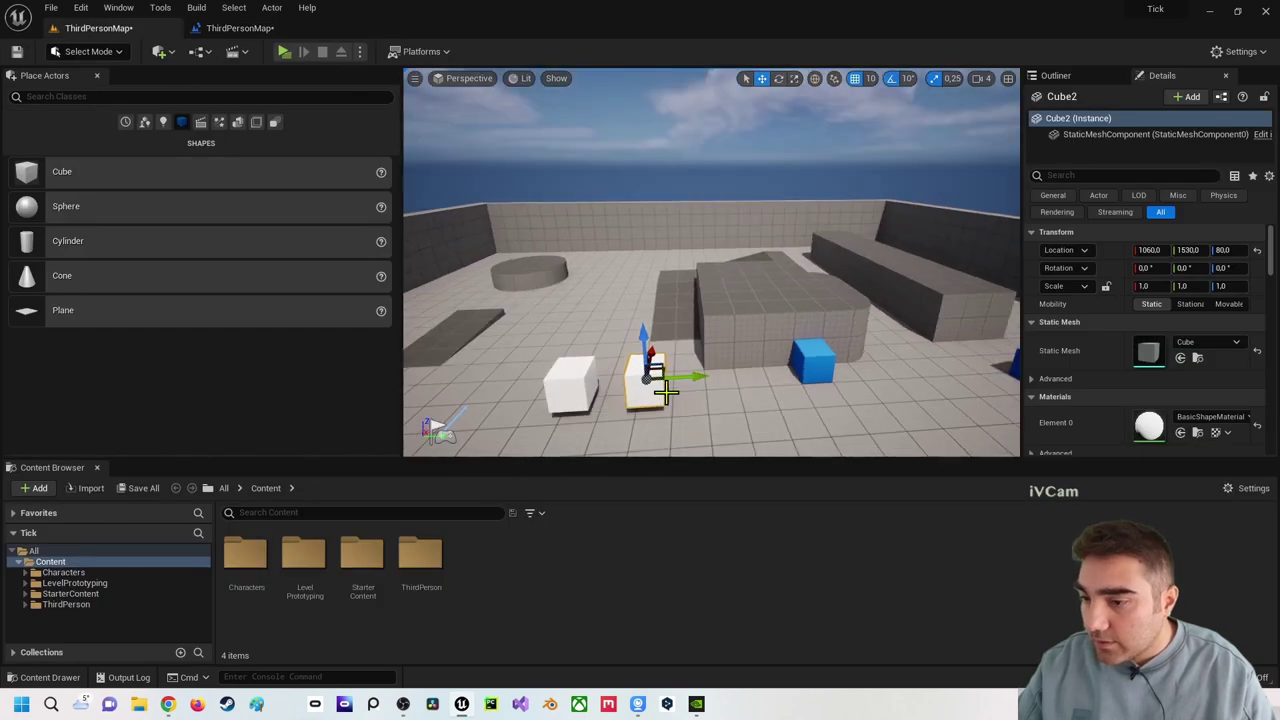
{"action": "left_click_drag", "start_coordinate": [683, 377], "coordinate": [742, 384], "text": "alt"}
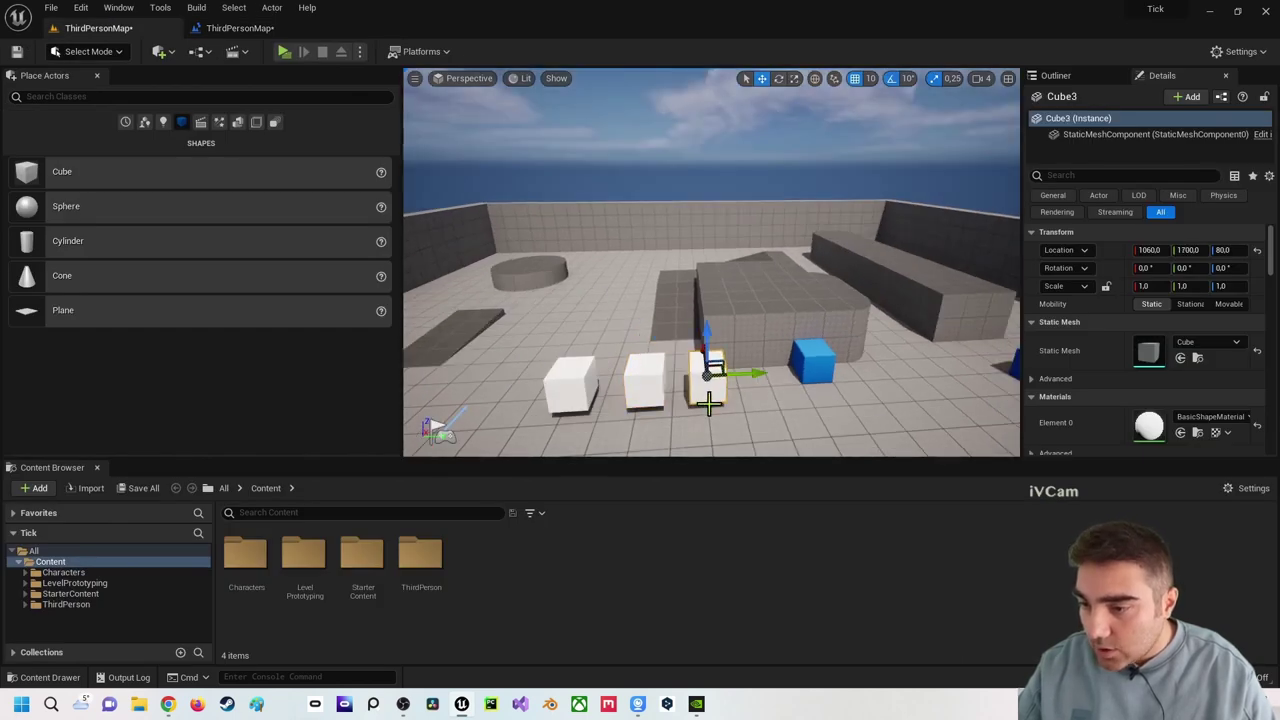
- Add an OnActorHit (Cube3) event to the Level Blueprint graph
{"action": "left_click", "coordinate": [237, 28]}
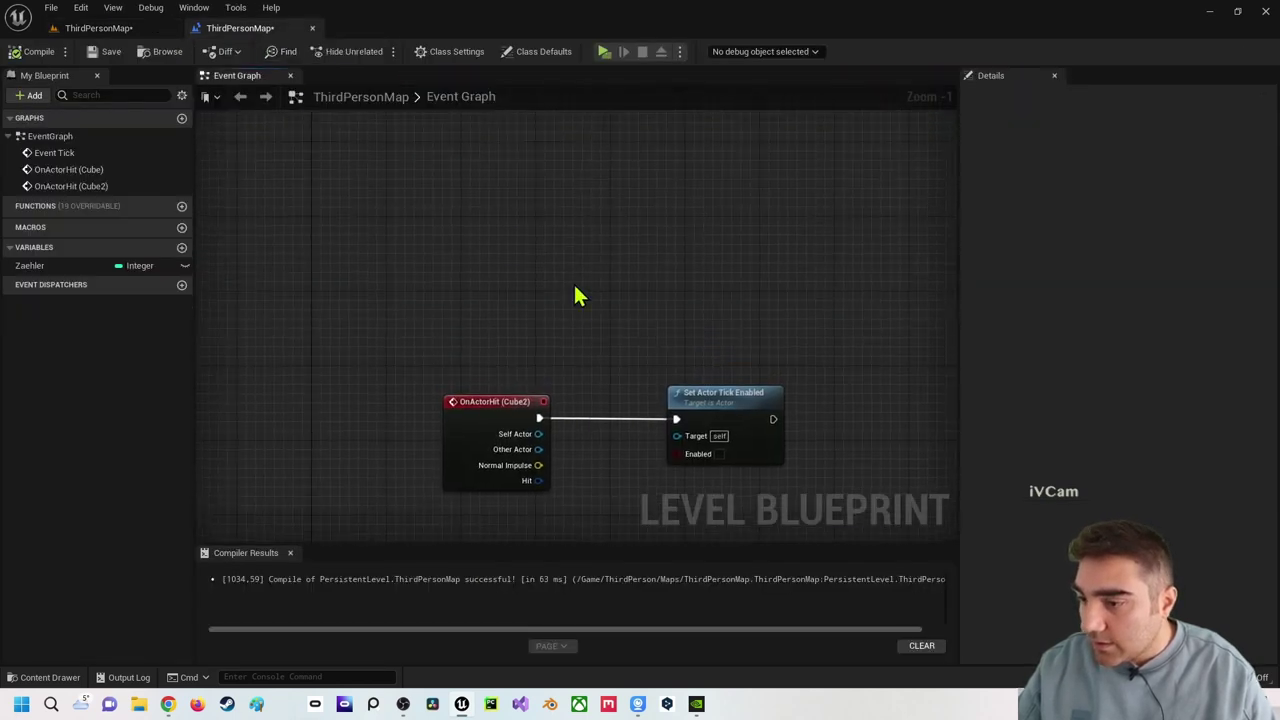
{"action": "right_click", "coordinate": [443, 190]}
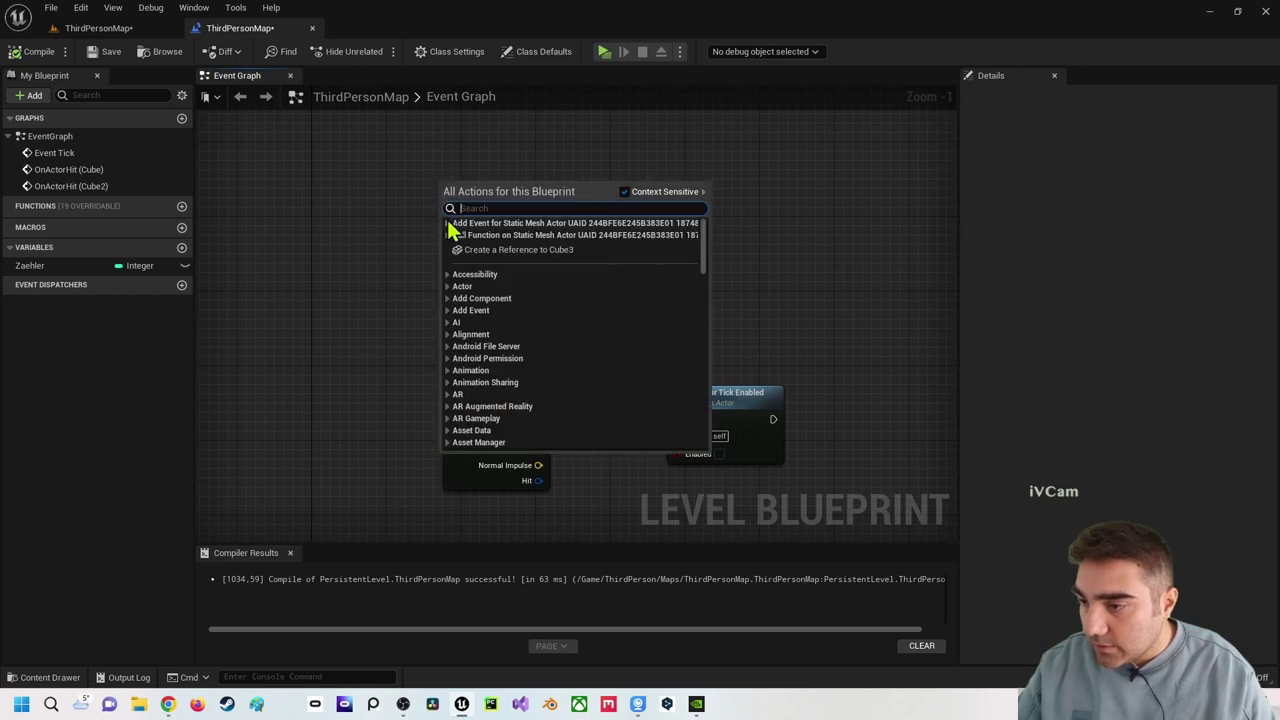
{"action": "left_click", "coordinate": [447, 223]}
{"action": "left_click", "coordinate": [454, 235]}
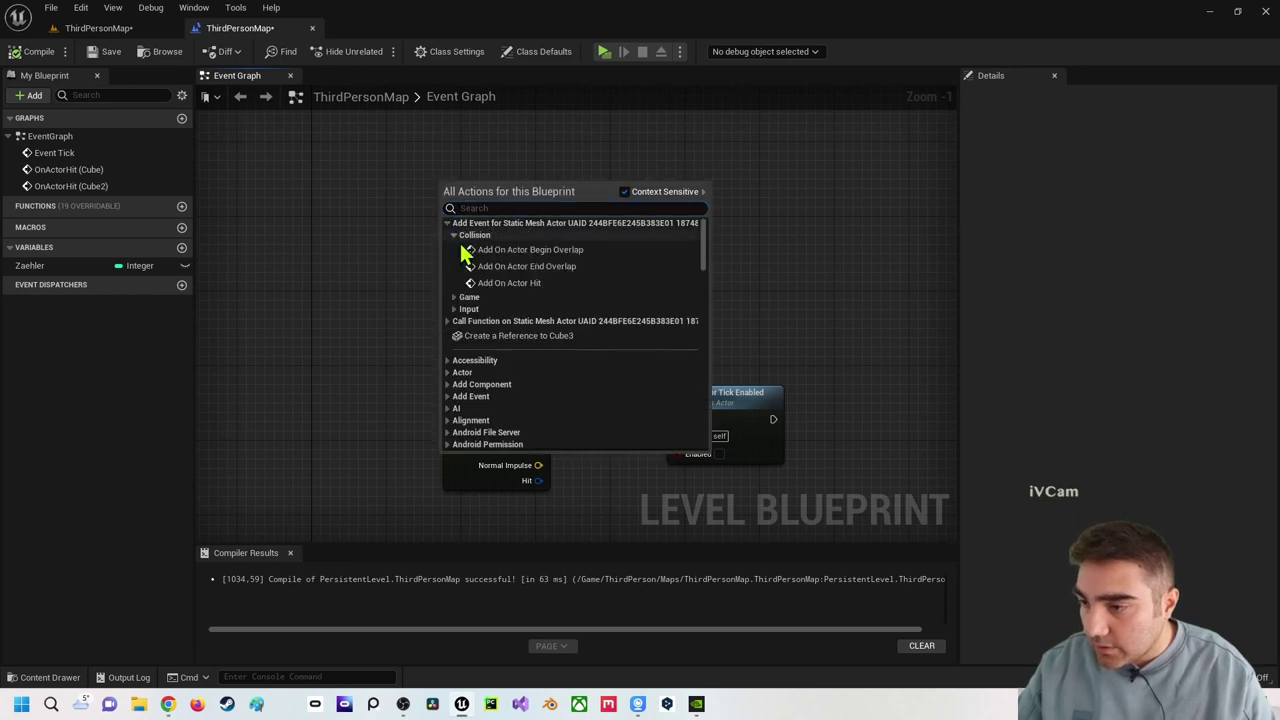
{"action": "left_click", "coordinate": [478, 284]}
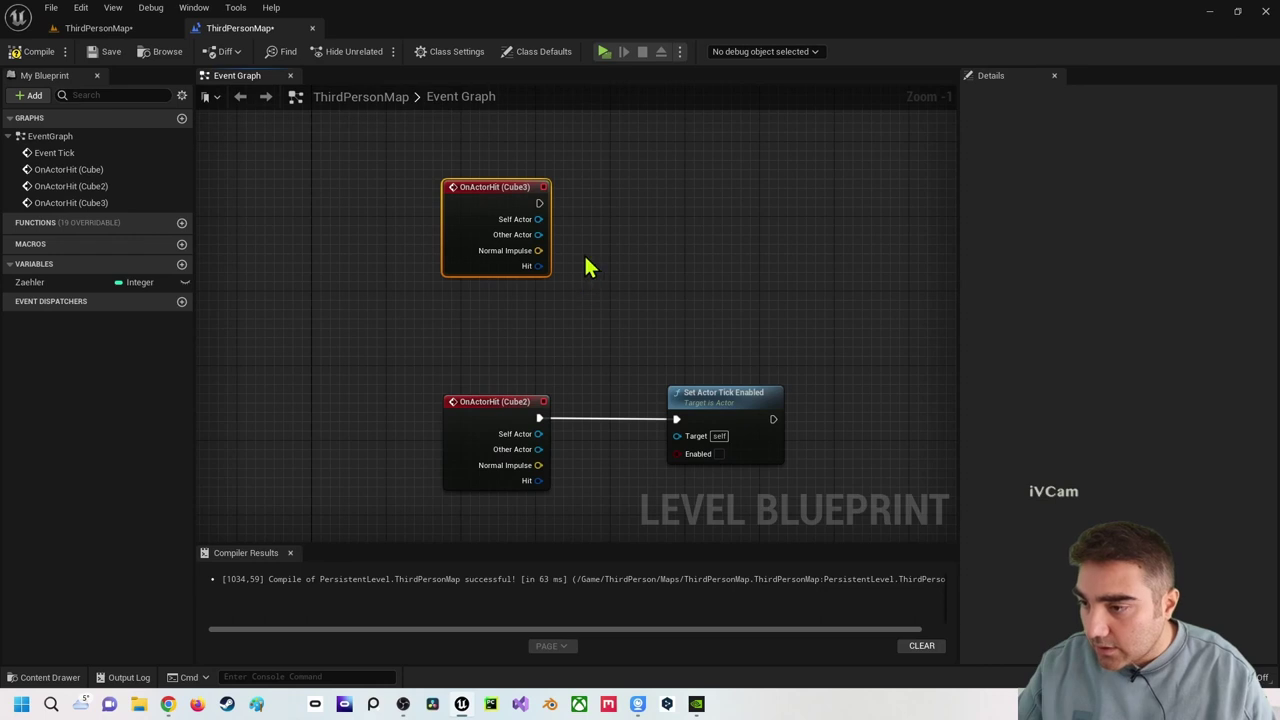
{"action": "right_click_drag", "start_coordinate": [588, 265], "coordinate": [464, 274]}
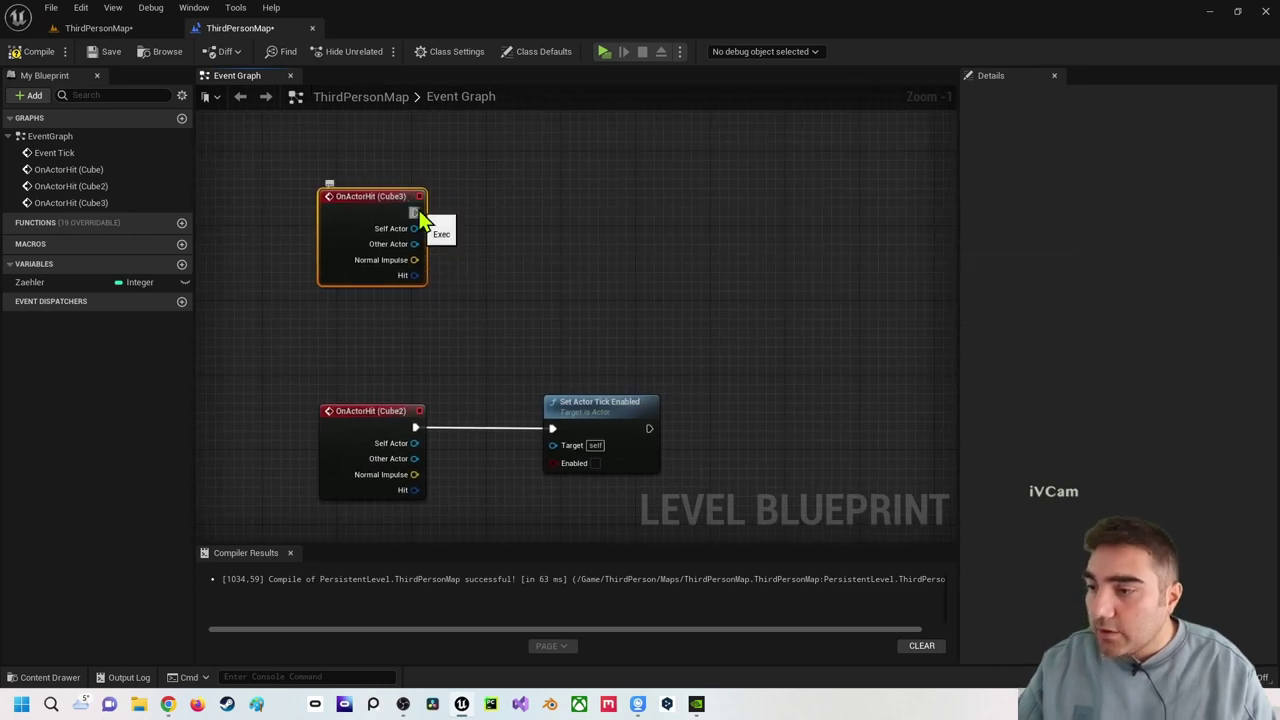
- In Class Defaults, change Actor Tick's Tick Interval (secs) from 0.0 to 1.0
{"action": "left_click", "coordinate": [540, 53]}
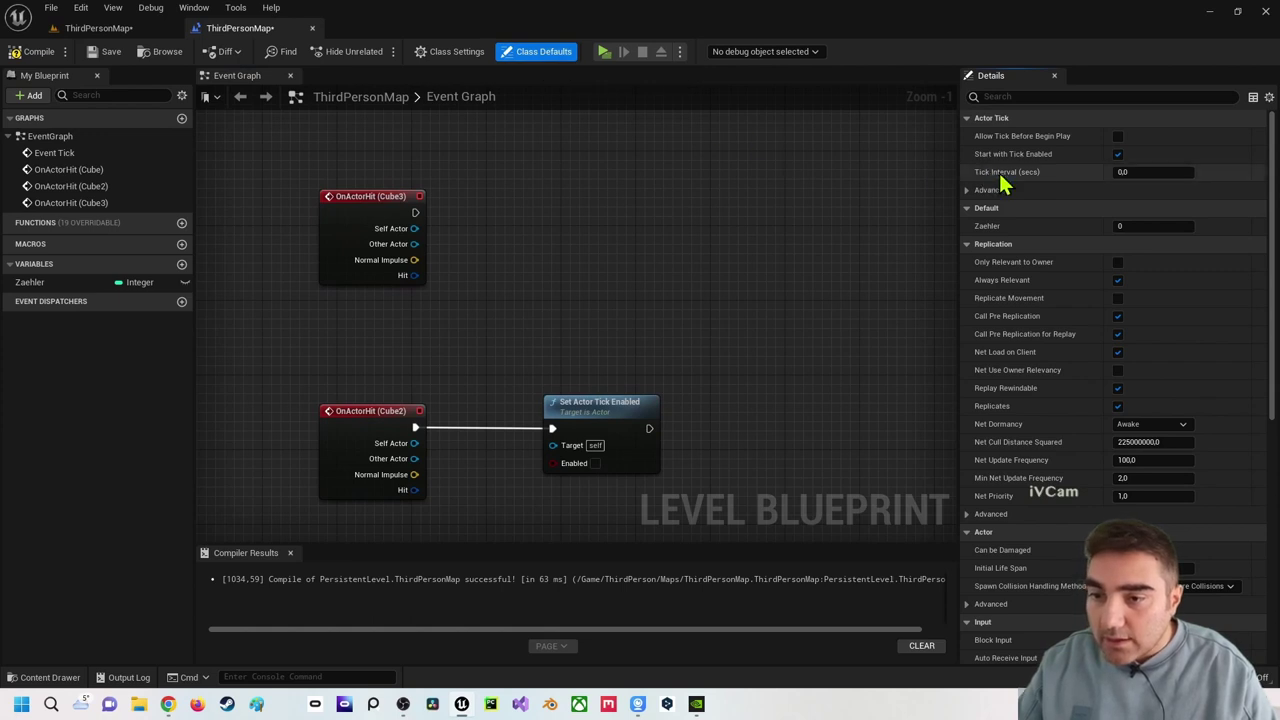
{"action": "left_click", "coordinate": [1120, 172]}
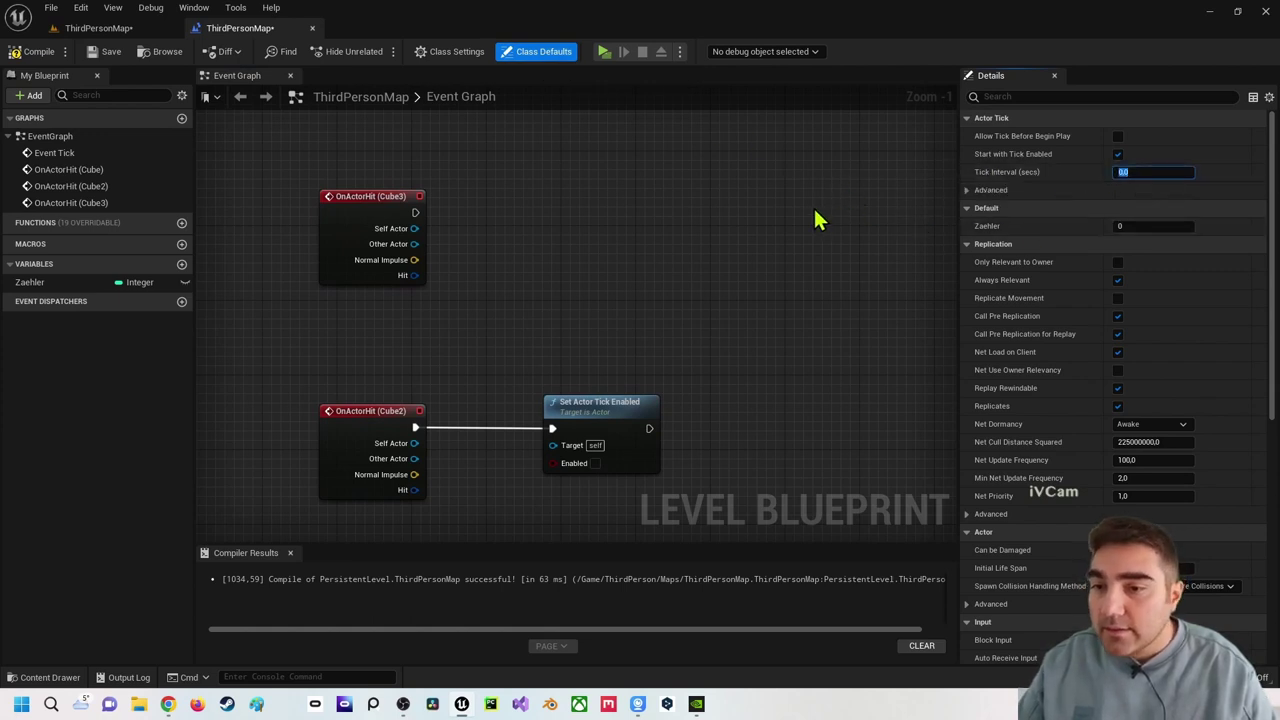
{"action": "left_click", "coordinate": [1123, 172]}
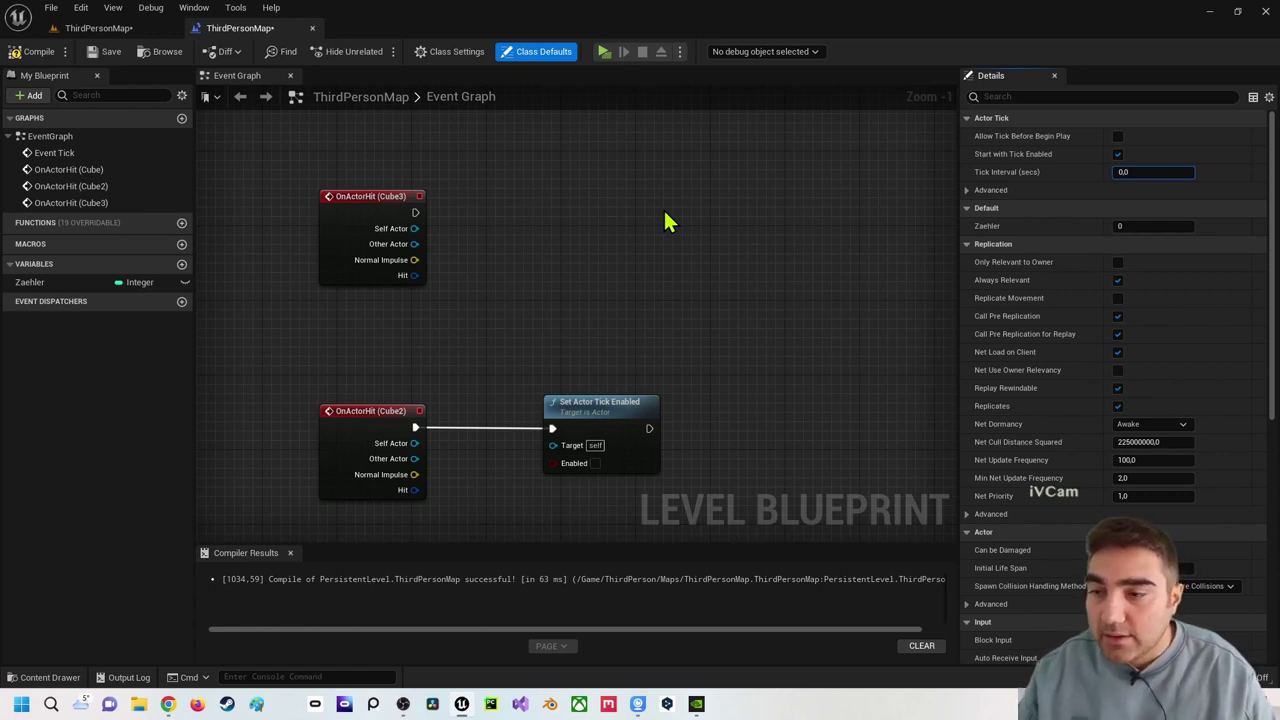
{"action": "double_click", "coordinate": [1134, 171]}
{"action": "type", "text": "1"}
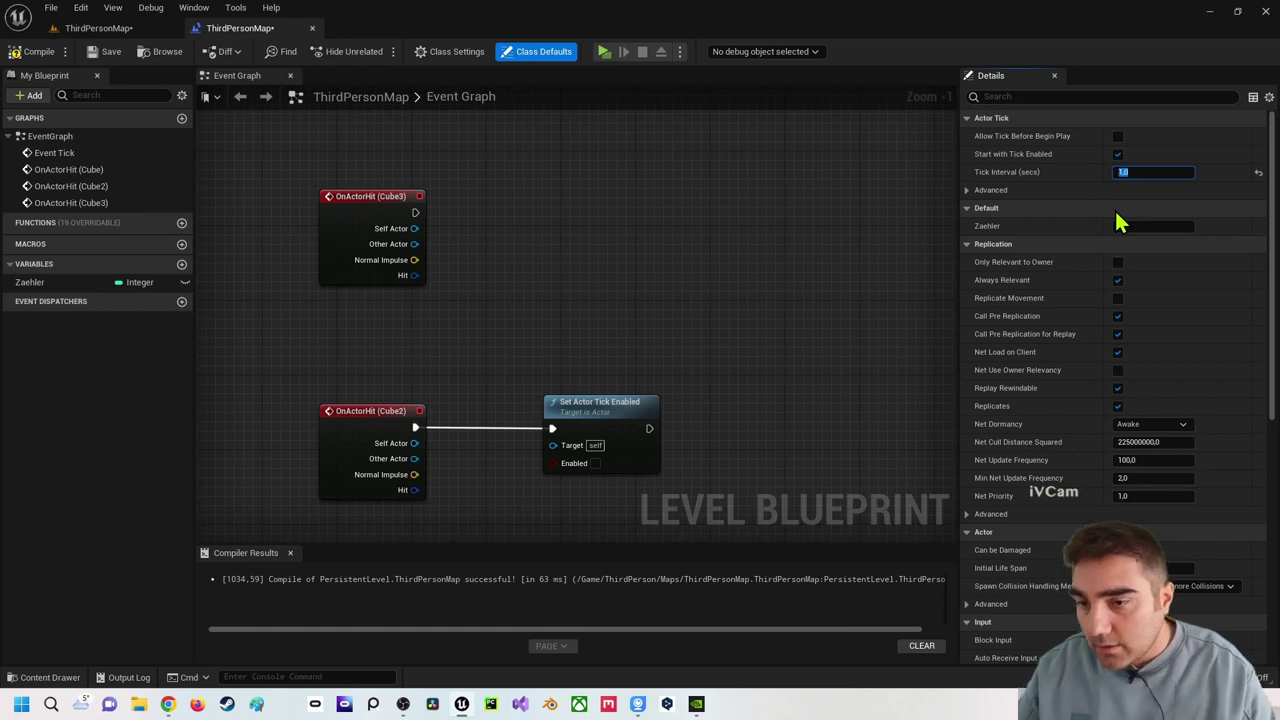
- Wire OnActorHit (Cube3) to a new Set Actor Tick Interval node with Tick Interval 1.0
{"action": "right_click_drag", "start_coordinate": [551, 203], "coordinate": [570, 175]}
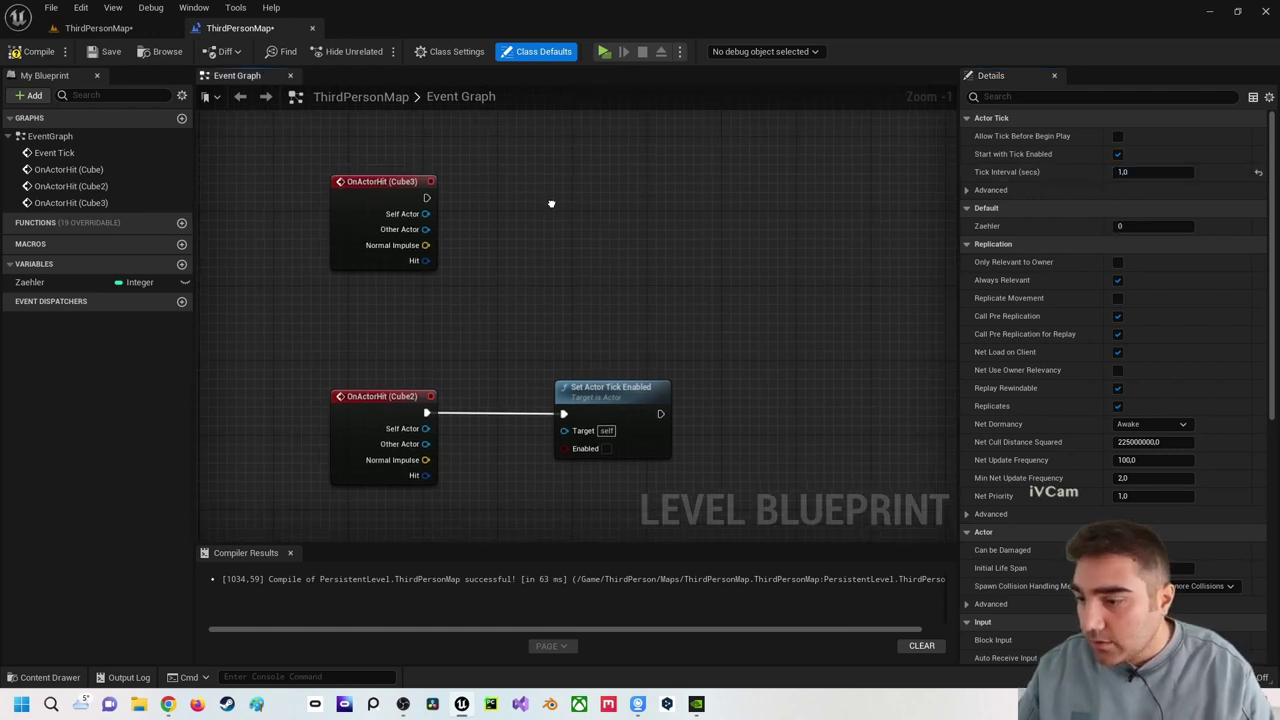
{"action": "left_click", "coordinate": [400, 287]}
{"action": "right_click", "coordinate": [400, 287]}
{"action": "type", "text": "set ac"}
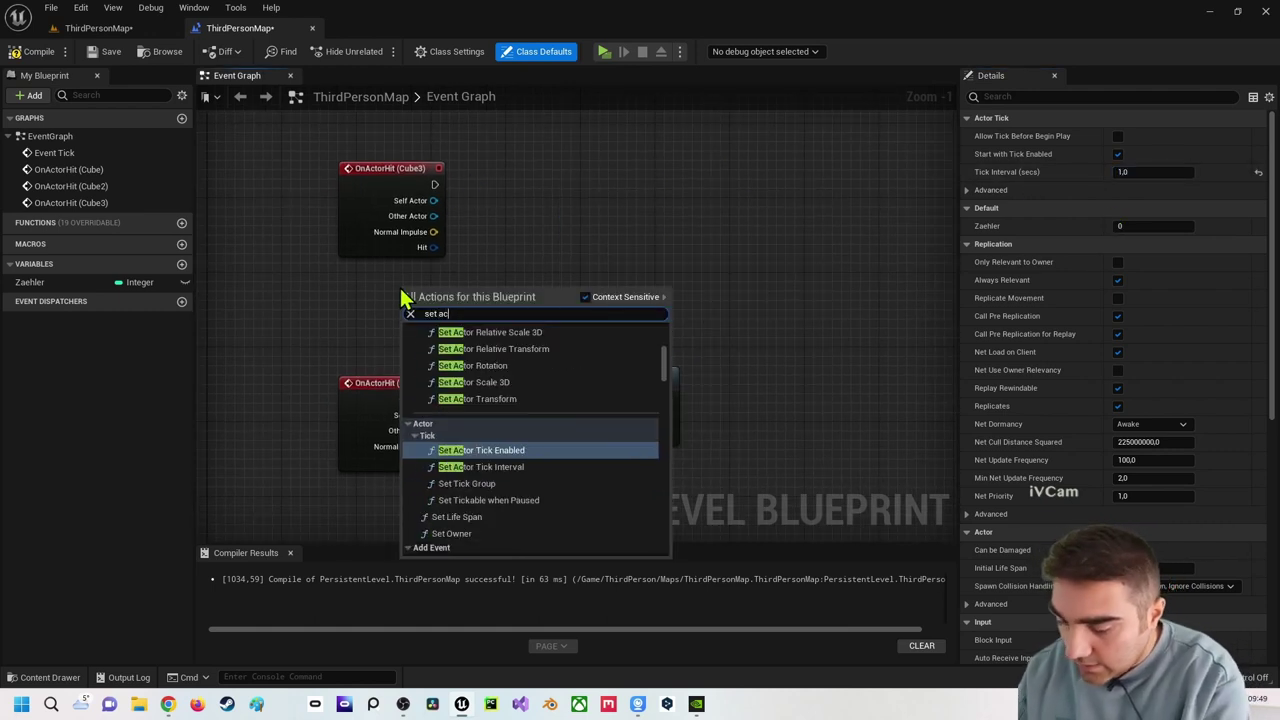
{"action": "type", "text": "tor"}
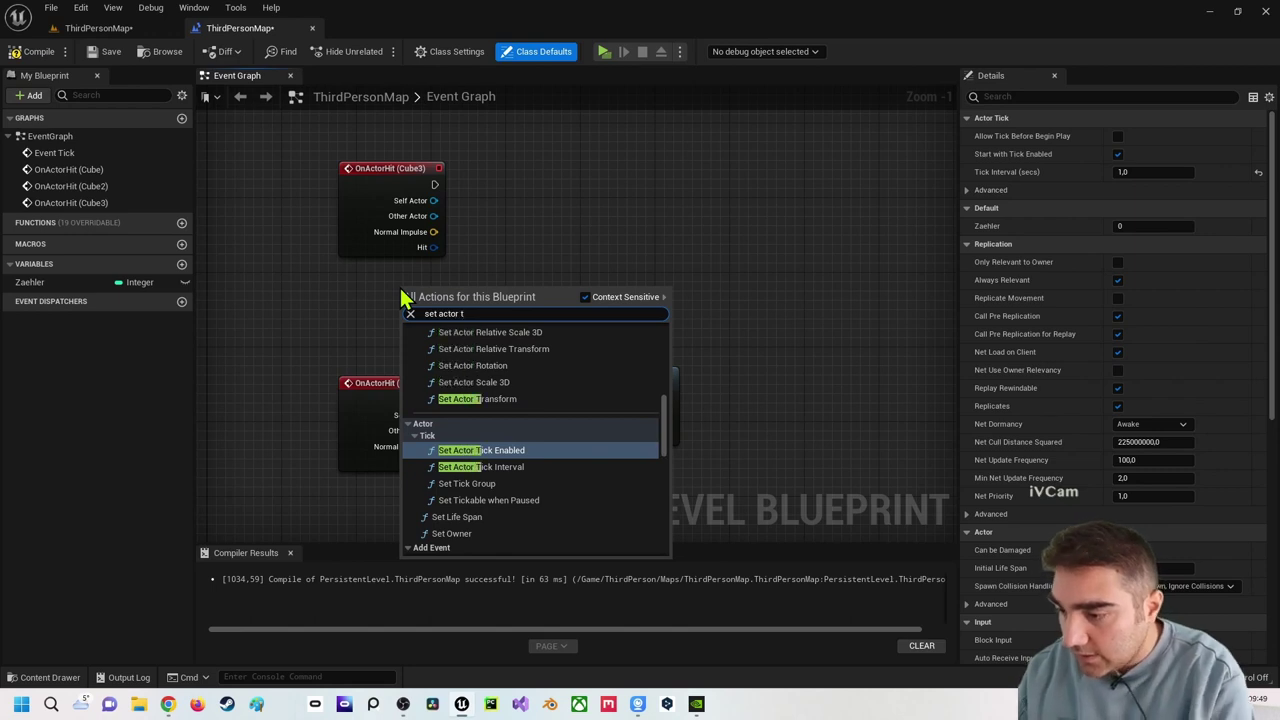
{"action": "type", "text": " t"}
{"action": "key", "text": "Return"}
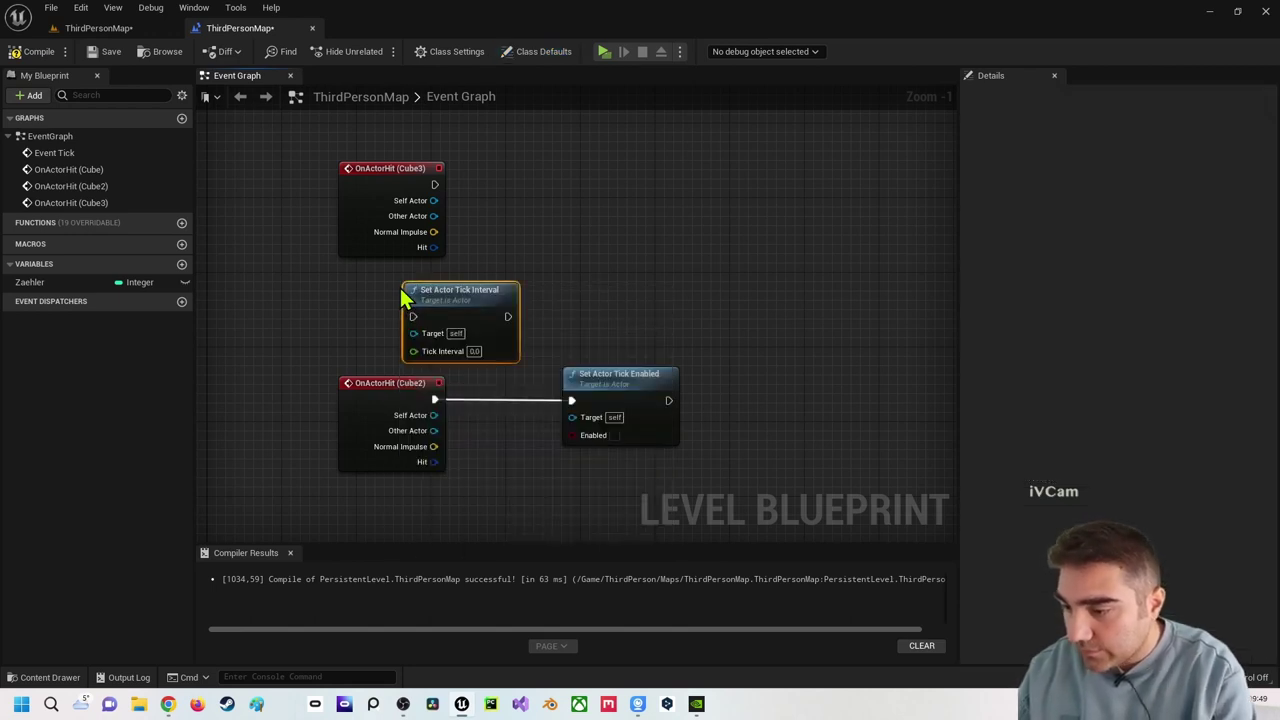
{"action": "left_click_drag", "start_coordinate": [430, 295], "coordinate": [521, 168]}
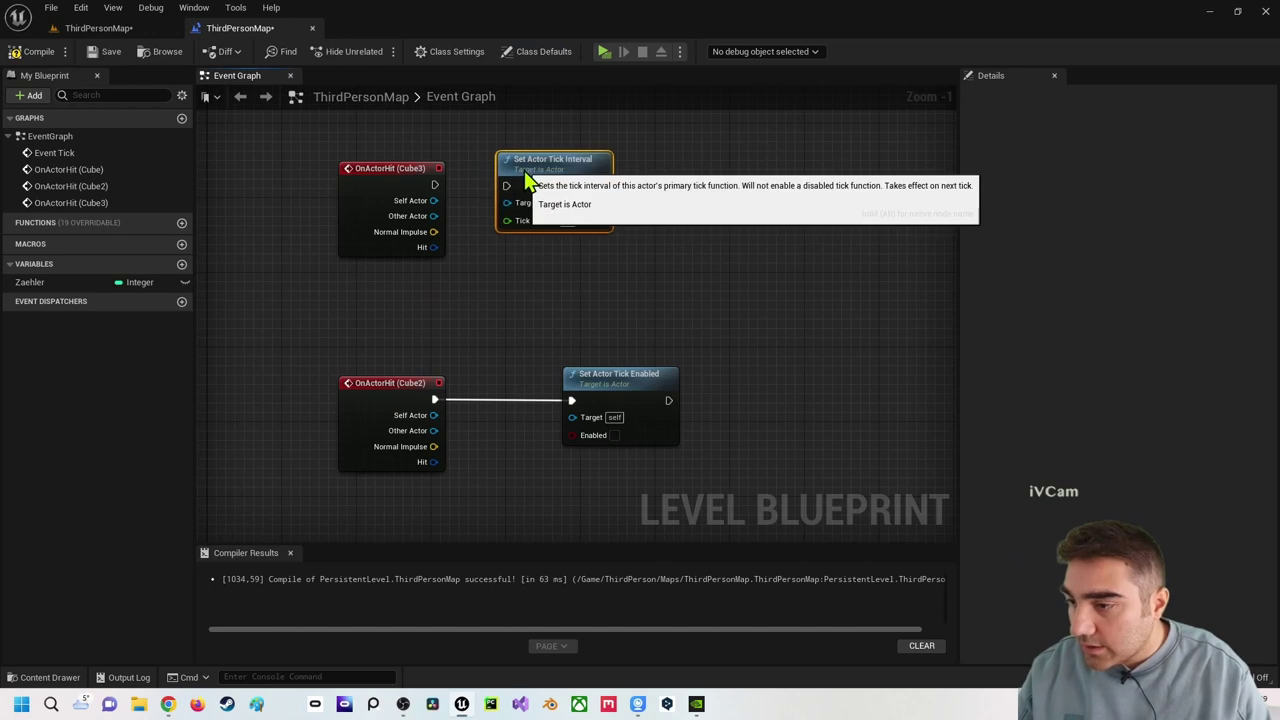
{"action": "left_click_drag", "start_coordinate": [434, 184], "coordinate": [585, 172]}
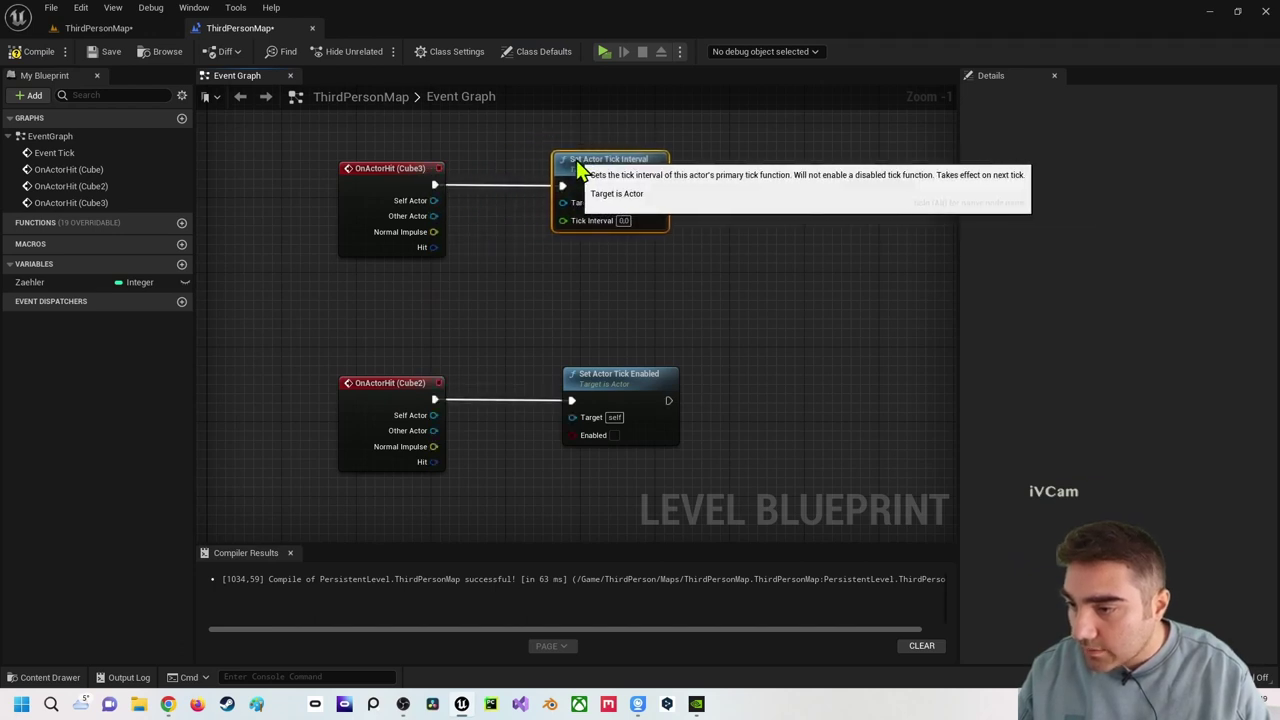
{"action": "left_click", "coordinate": [623, 220]}
{"action": "type", "text": "1"}
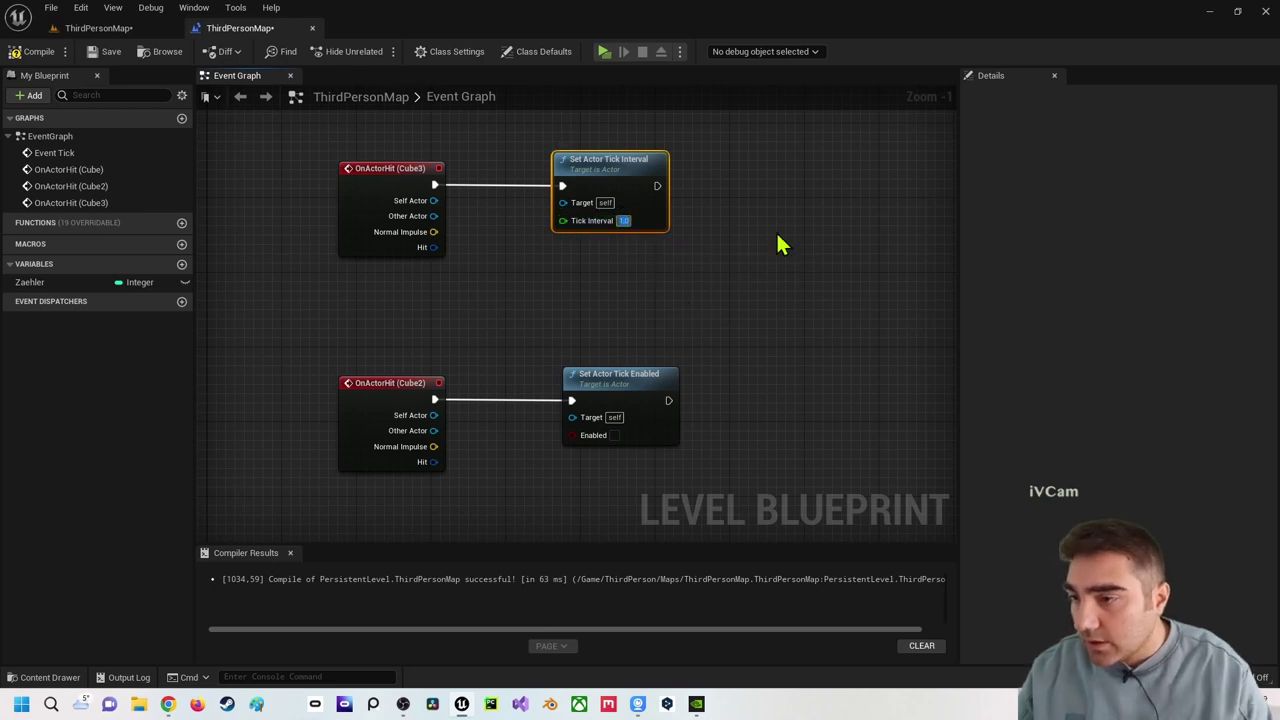
{"action": "left_click", "coordinate": [558, 51]}
{"action": "left_click", "coordinate": [1122, 174]}
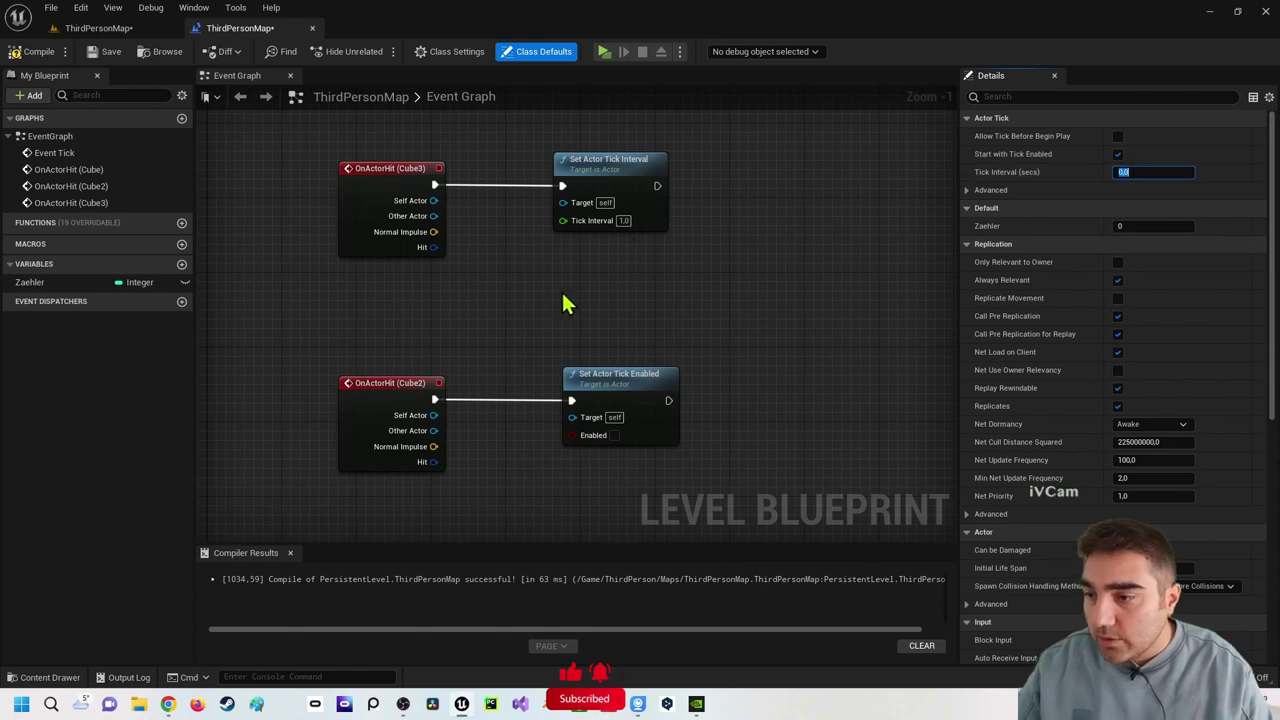
- Check the Cube3 hit and Set Actor Tick Interval nodes, then compile the Level Blueprint
{"action": "left_click", "coordinate": [372, 178]}
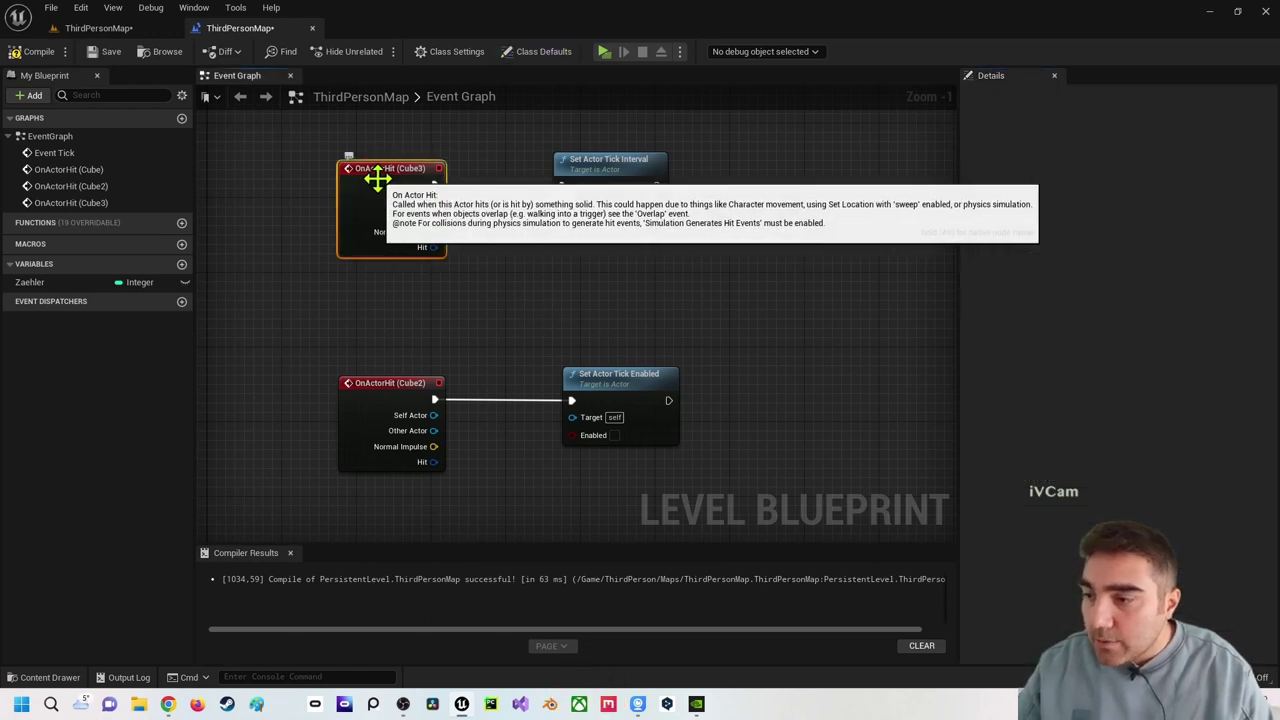
{"action": "left_click", "coordinate": [630, 226]}
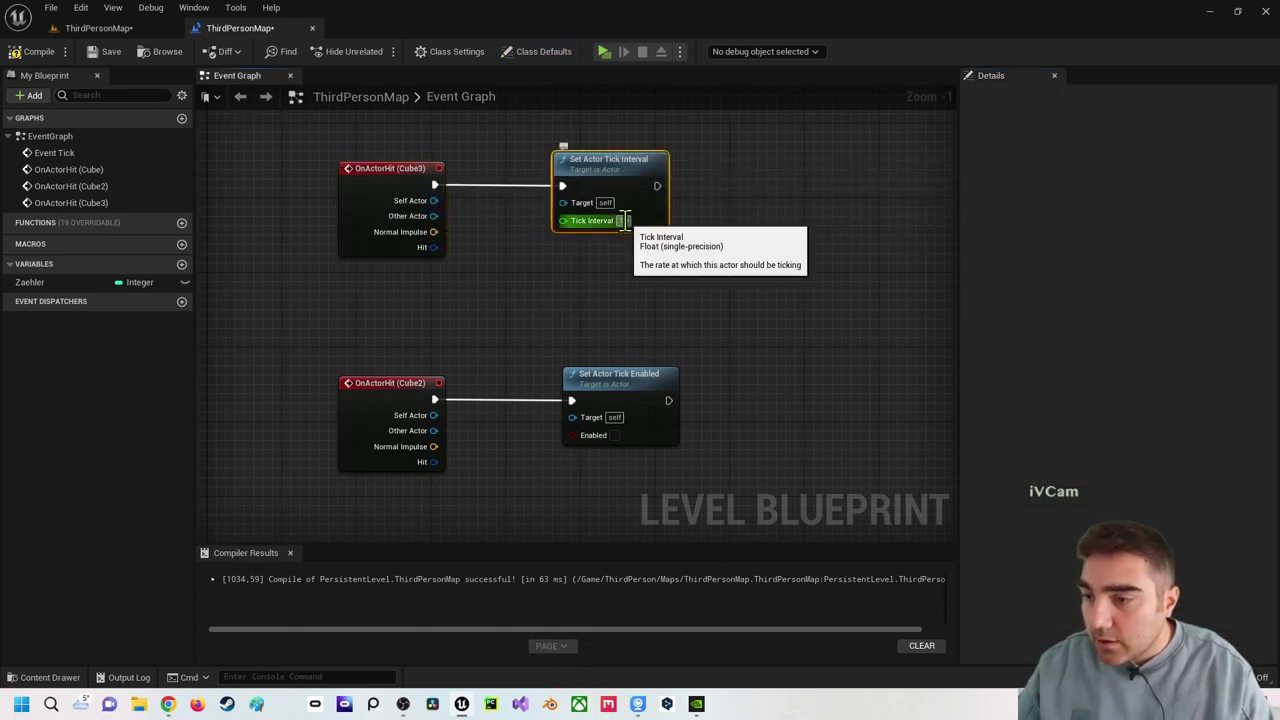
{"action": "left_click", "coordinate": [628, 335]}
{"action": "left_click", "coordinate": [38, 58]}
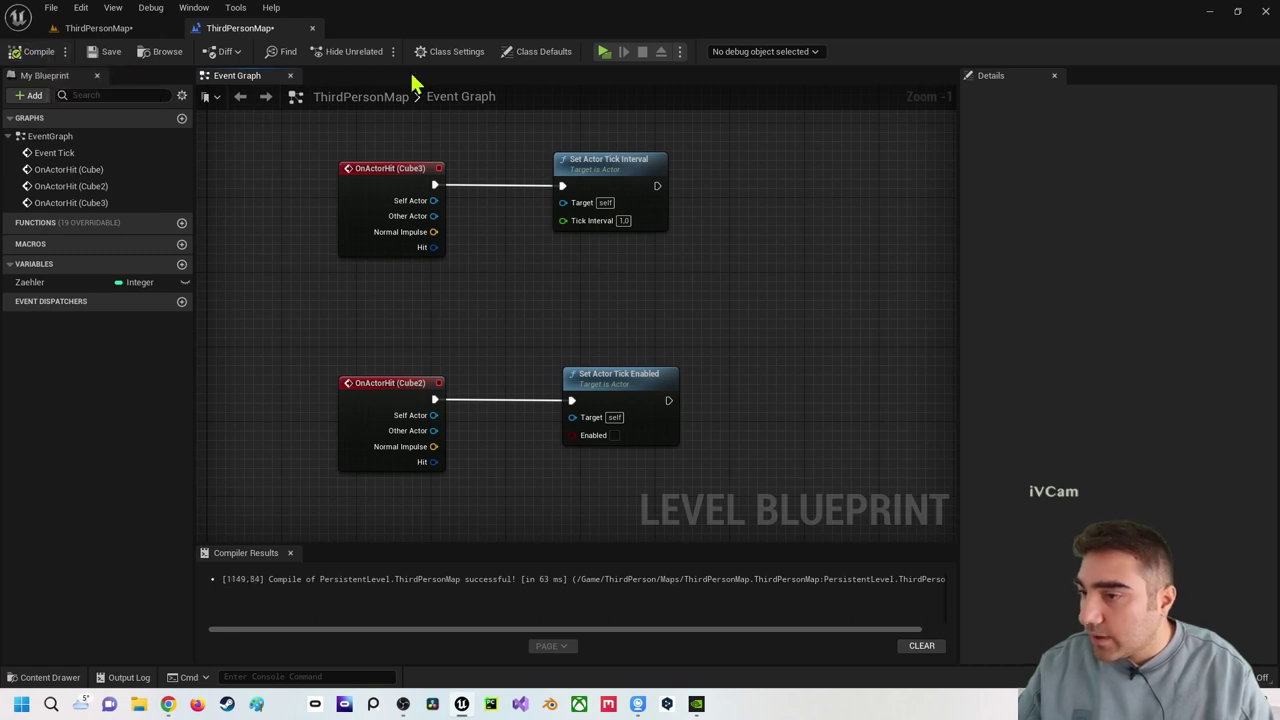
- Play the level and walk into a cube until 'Der Tick ist aktiv' prints, then stop
{"action": "left_click", "coordinate": [604, 52]}
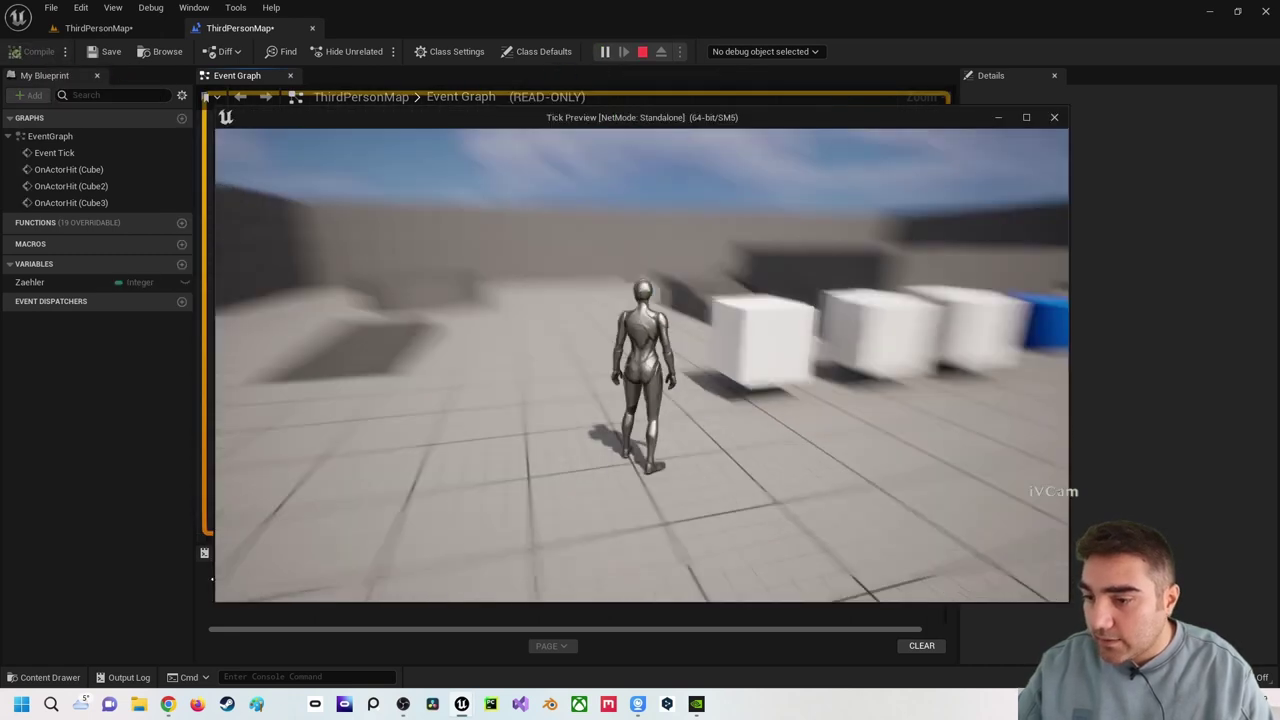
{"action": "key", "text": "w"}
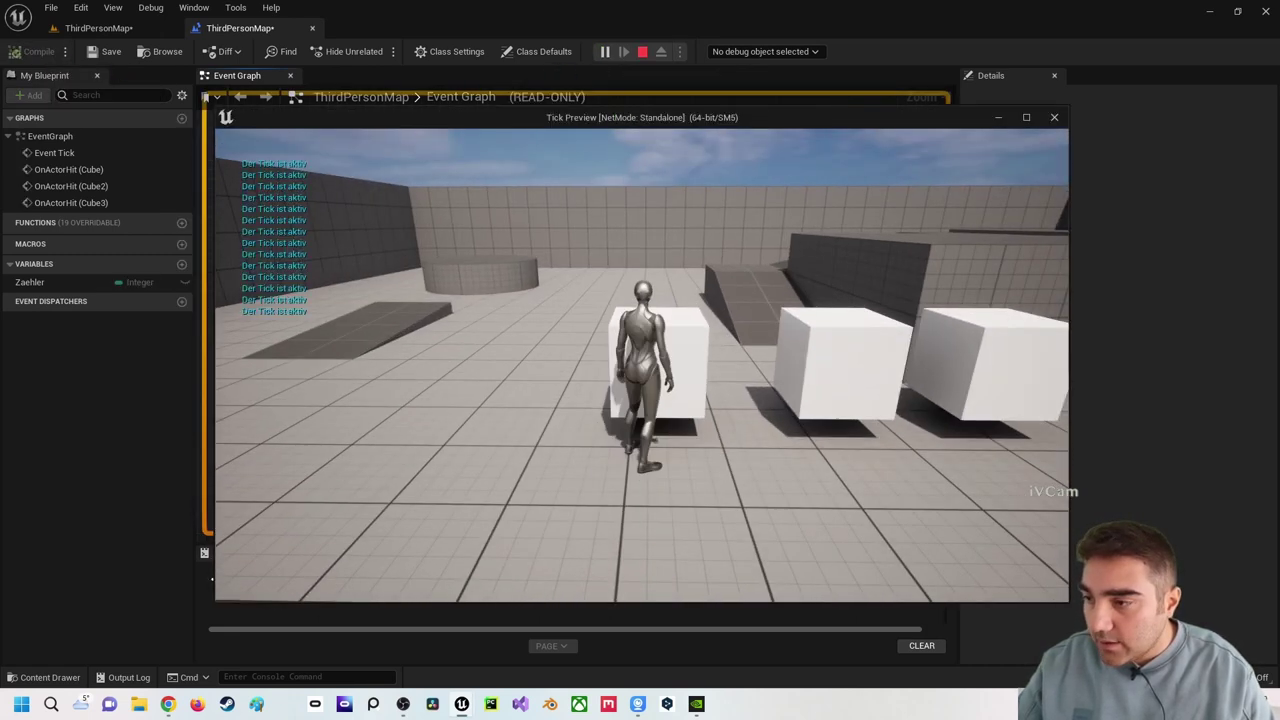
{"action": "key", "text": "a"}
{"action": "key", "text": "s"}
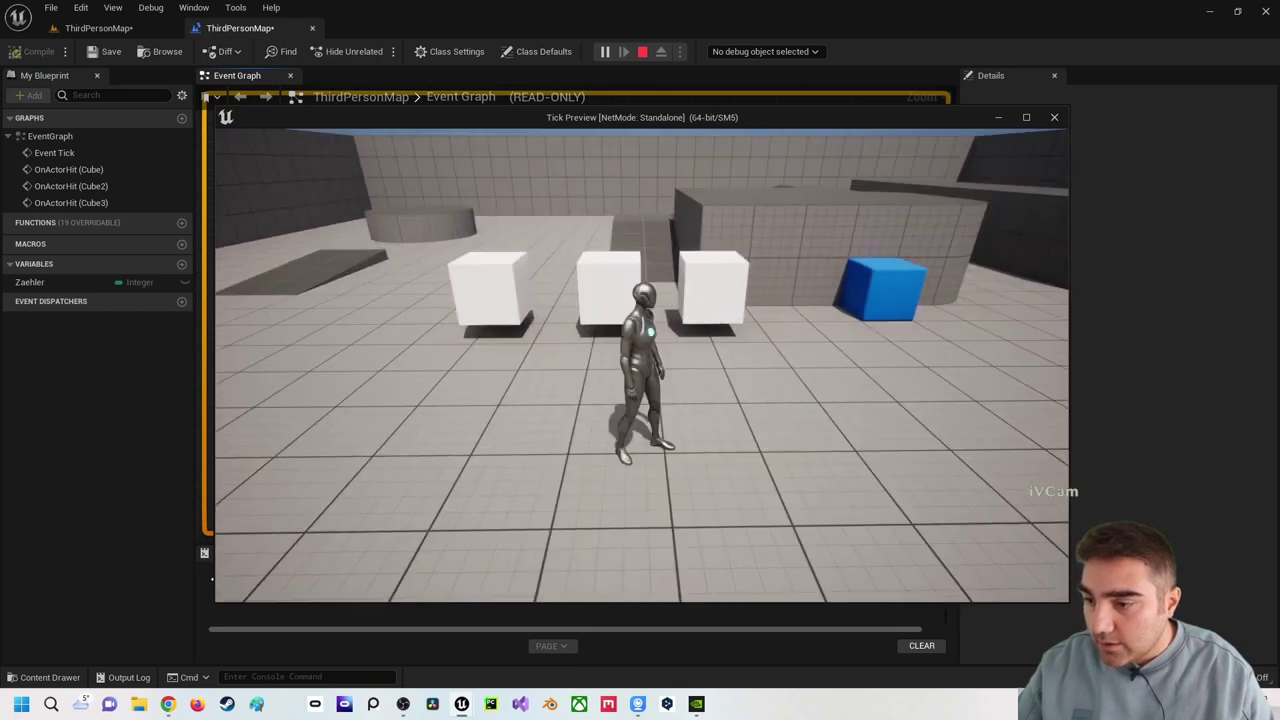
{"action": "key", "text": "w"}
{"action": "key", "text": "d"}
{"action": "key", "text": "d"}
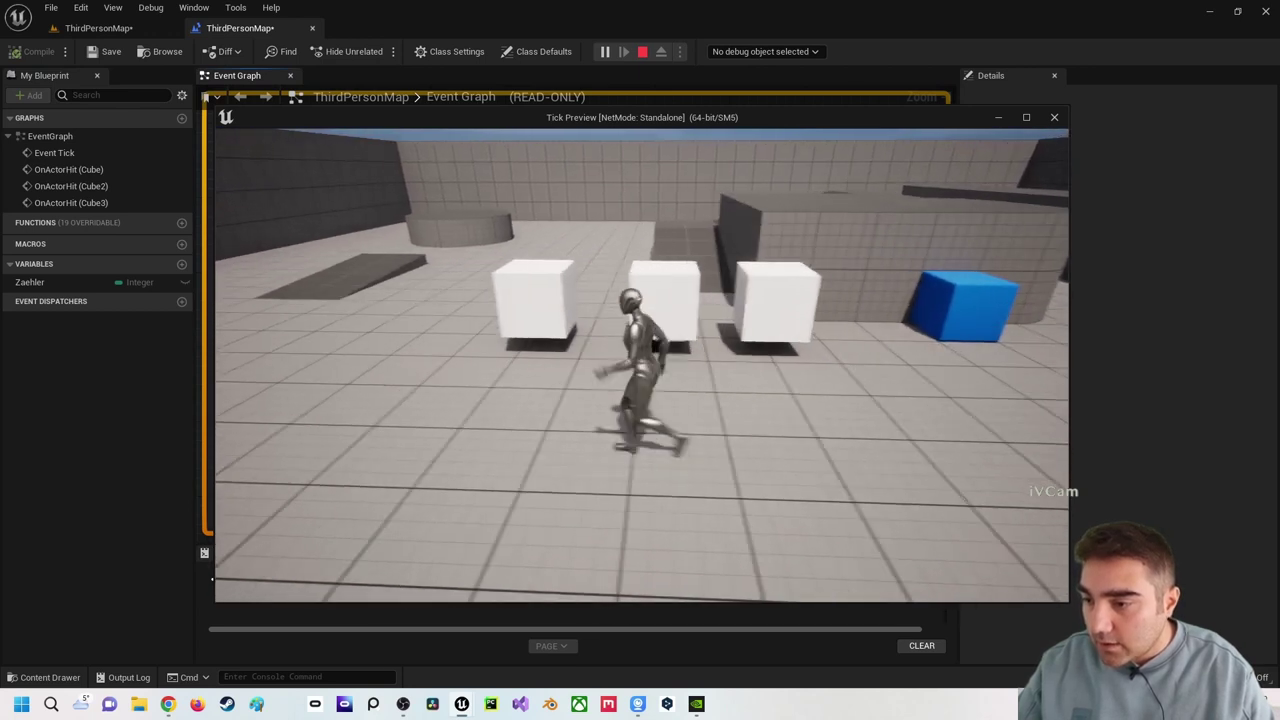
{"action": "key", "text": "Escape"}
- Wire Event Tick's exec pin into the Zaehler ++ increment node
{"action": "right_click_drag", "start_coordinate": [567, 320], "coordinate": [629, 209]}
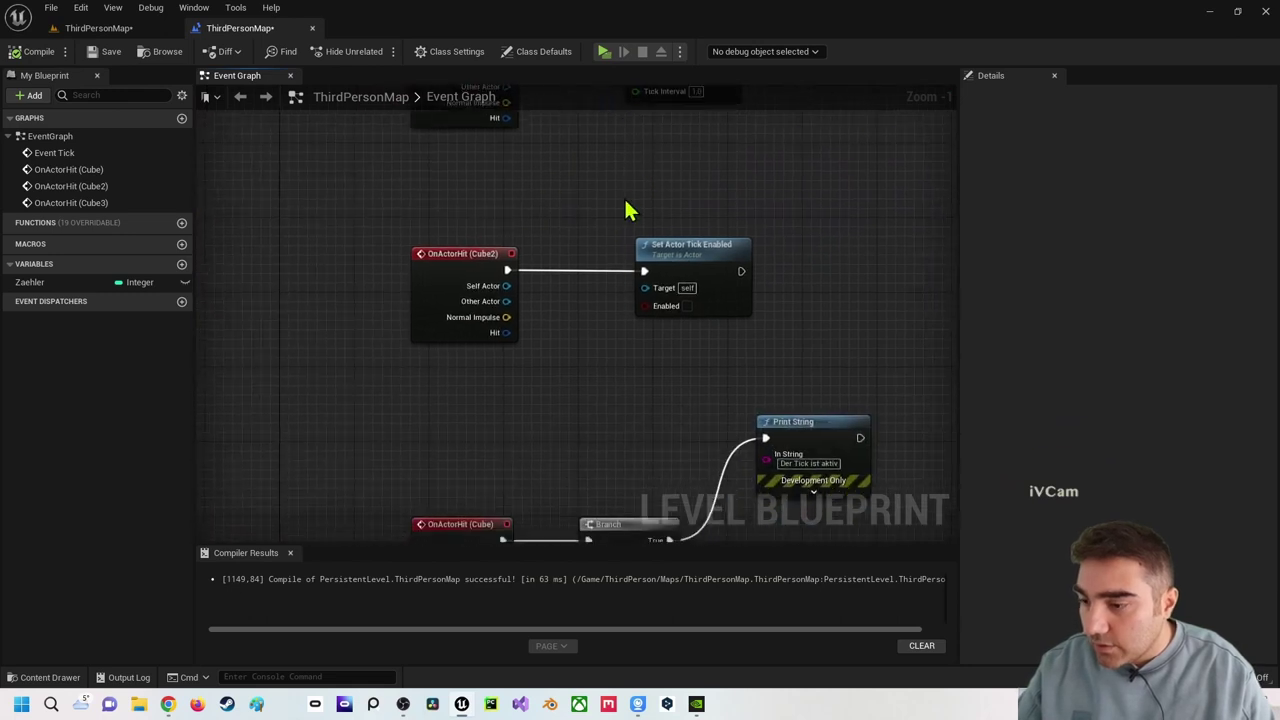
{"action": "scroll", "coordinate": [600, 371], "scroll_direction": "down", "scroll_amount": 5}
{"action": "right_click_drag", "start_coordinate": [600, 371], "coordinate": [612, 232]}
{"action": "scroll", "coordinate": [576, 350], "scroll_direction": "up", "scroll_amount": 5}
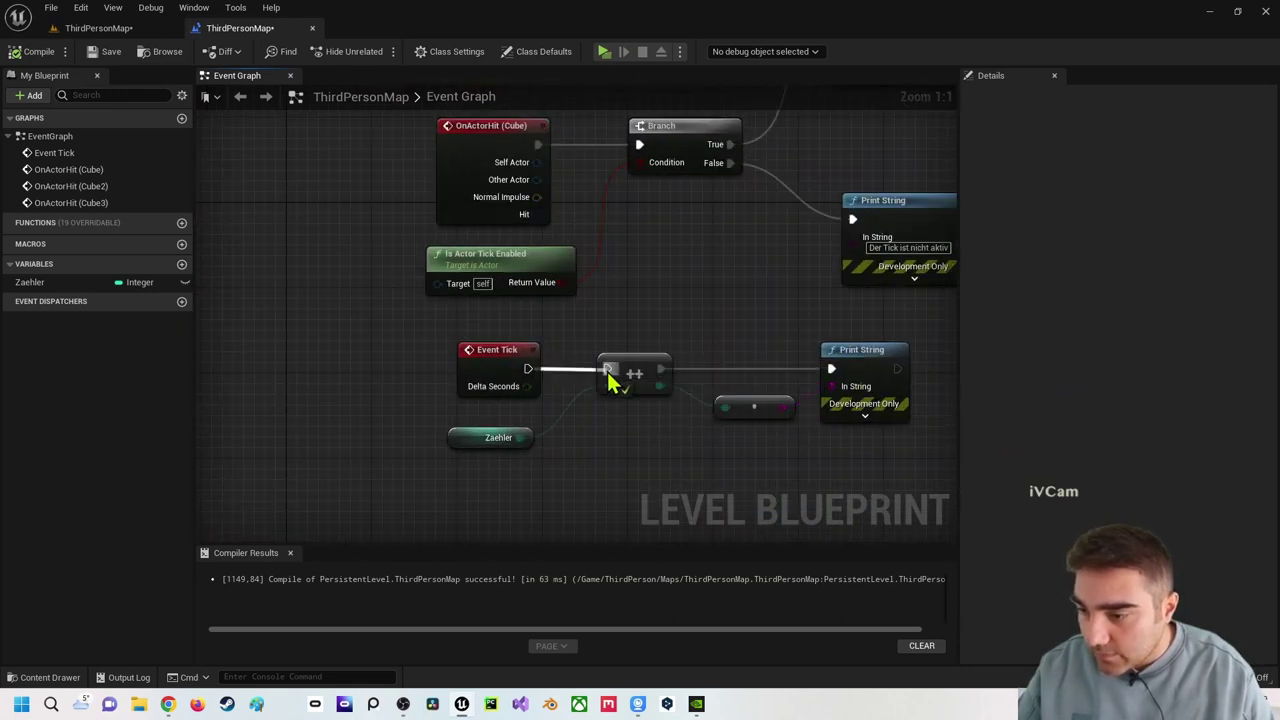
{"action": "left_click_drag", "start_coordinate": [612, 380], "coordinate": [610, 372]}
- Recompile the Level Blueprint and launch the Tick Preview to watch Zaehler count up
{"action": "left_click", "coordinate": [16, 51]}
{"action": "right_click_drag", "start_coordinate": [417, 206], "coordinate": [385, 323]}
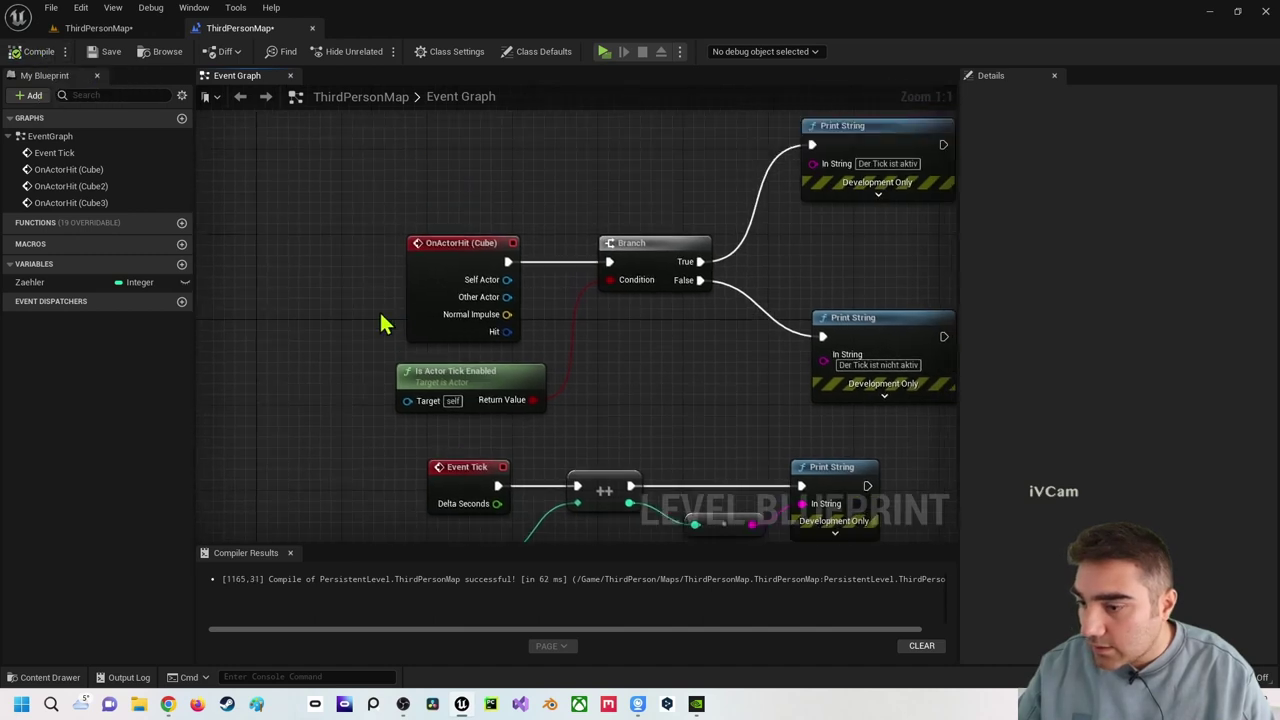
{"action": "left_click", "coordinate": [603, 52]}
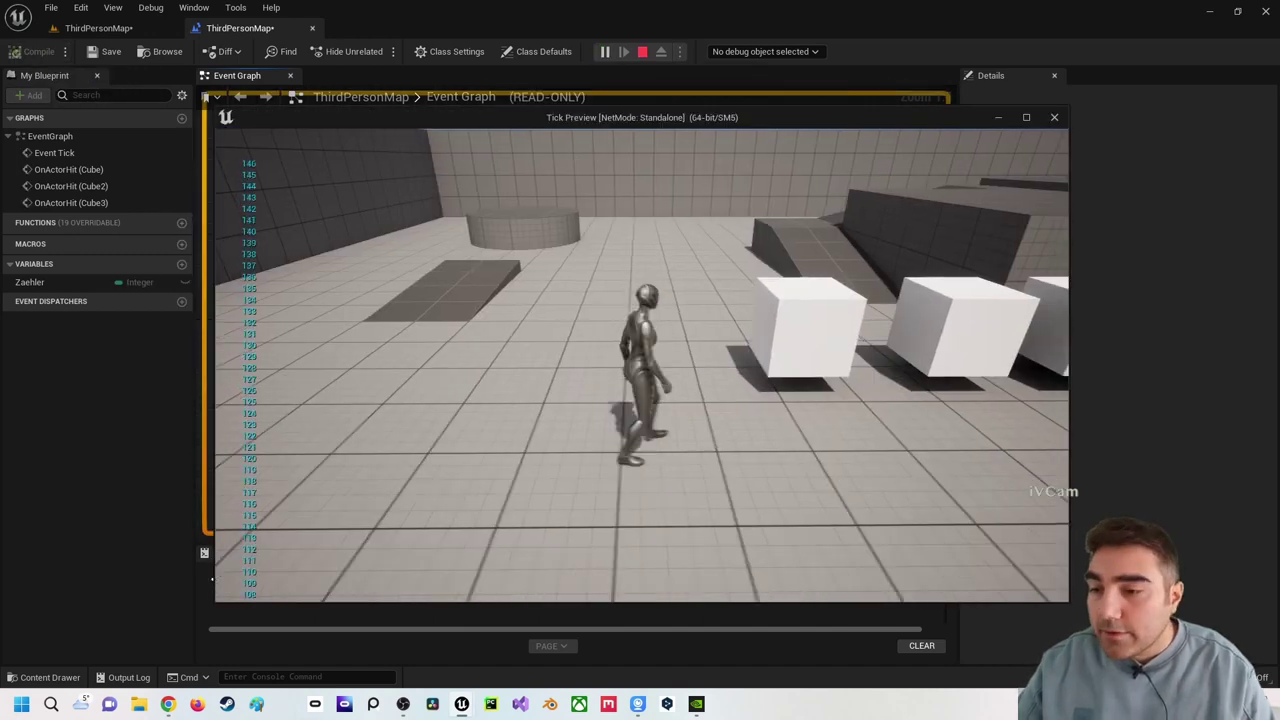
- Walk into the cubes until Zaehler stops near 956 and 'Der Tick ist nicht aktiv' prints, then stop
{"action": "key", "text": "d"}
{"action": "key", "text": "s"}
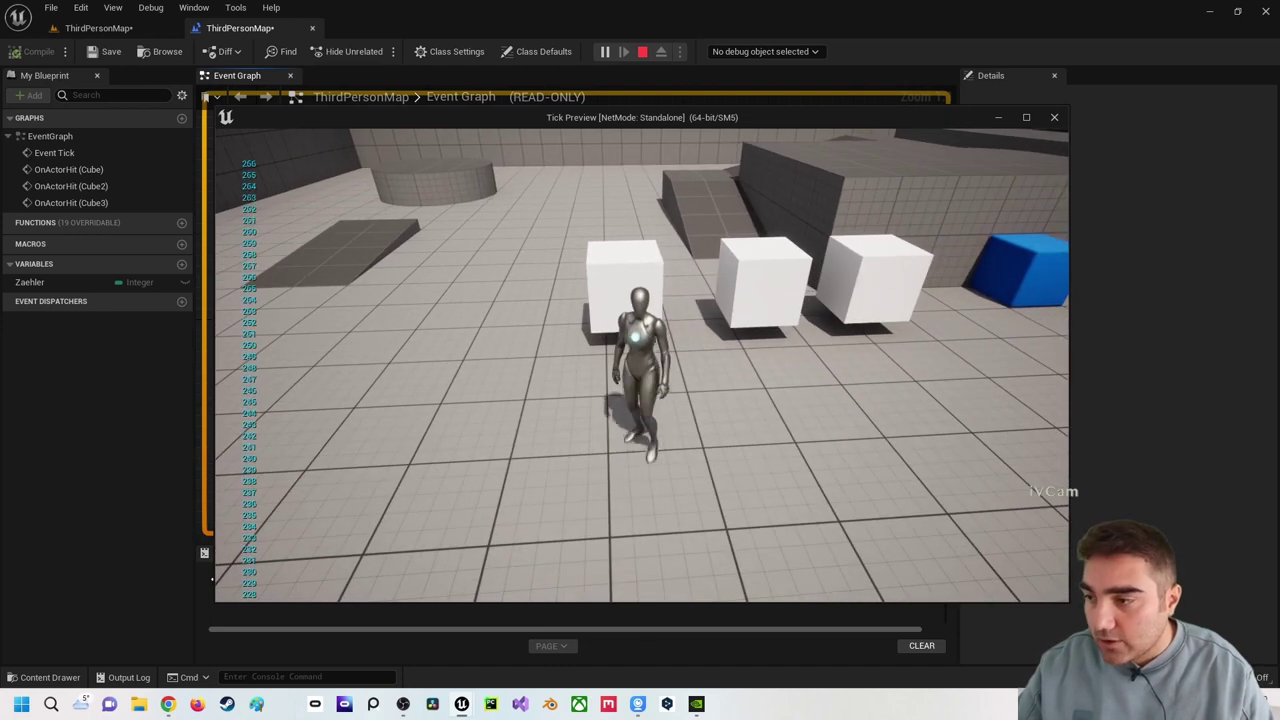
{"action": "key", "text": "w"}
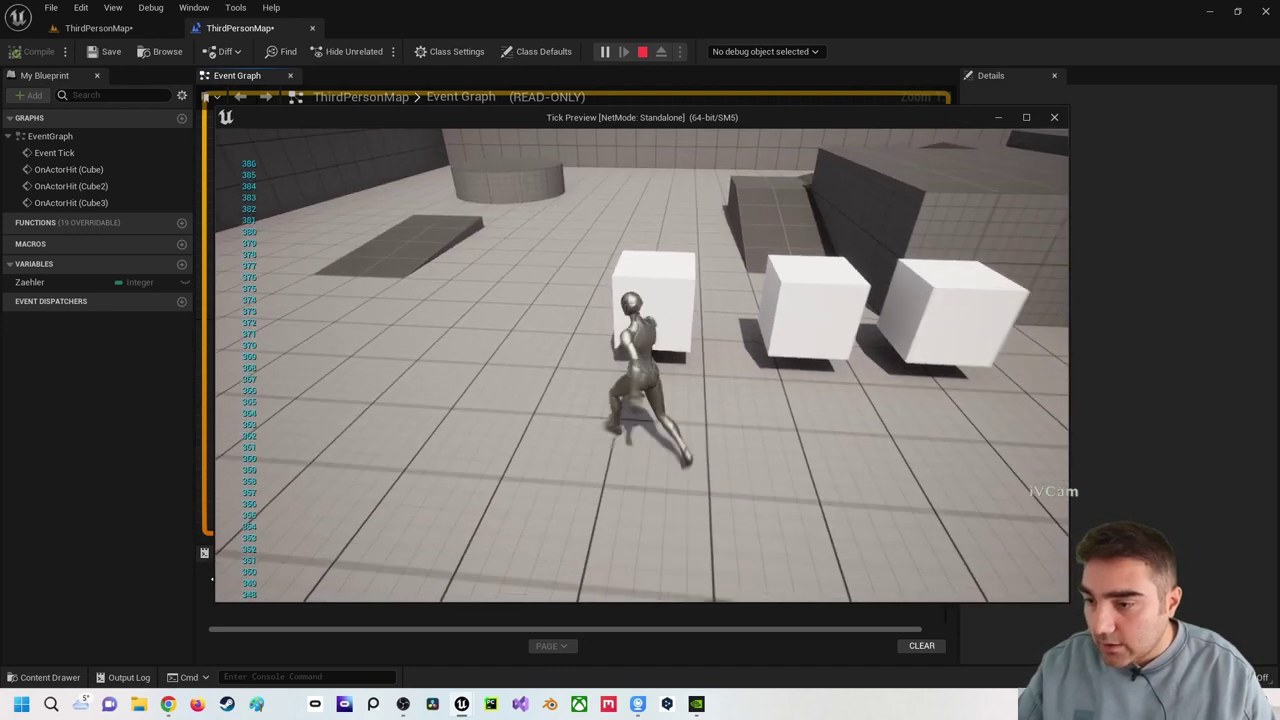
{"action": "key", "text": "d"}
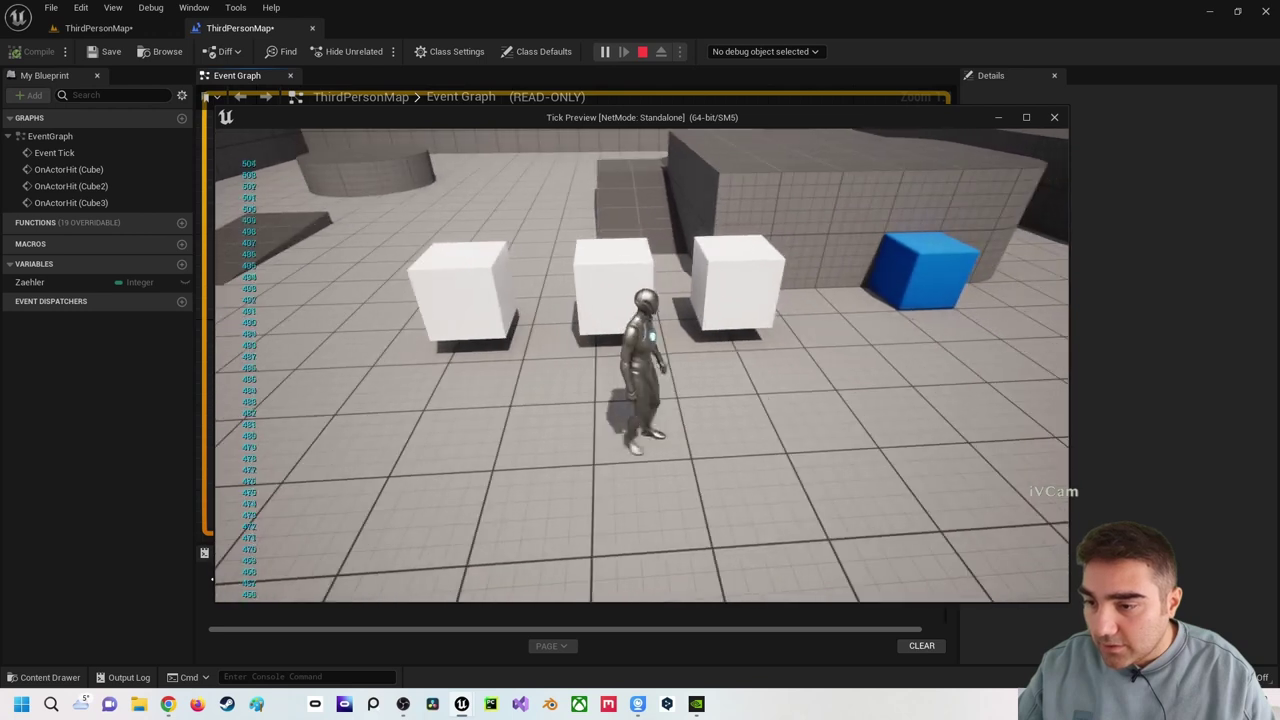
{"action": "key", "text": "w"}
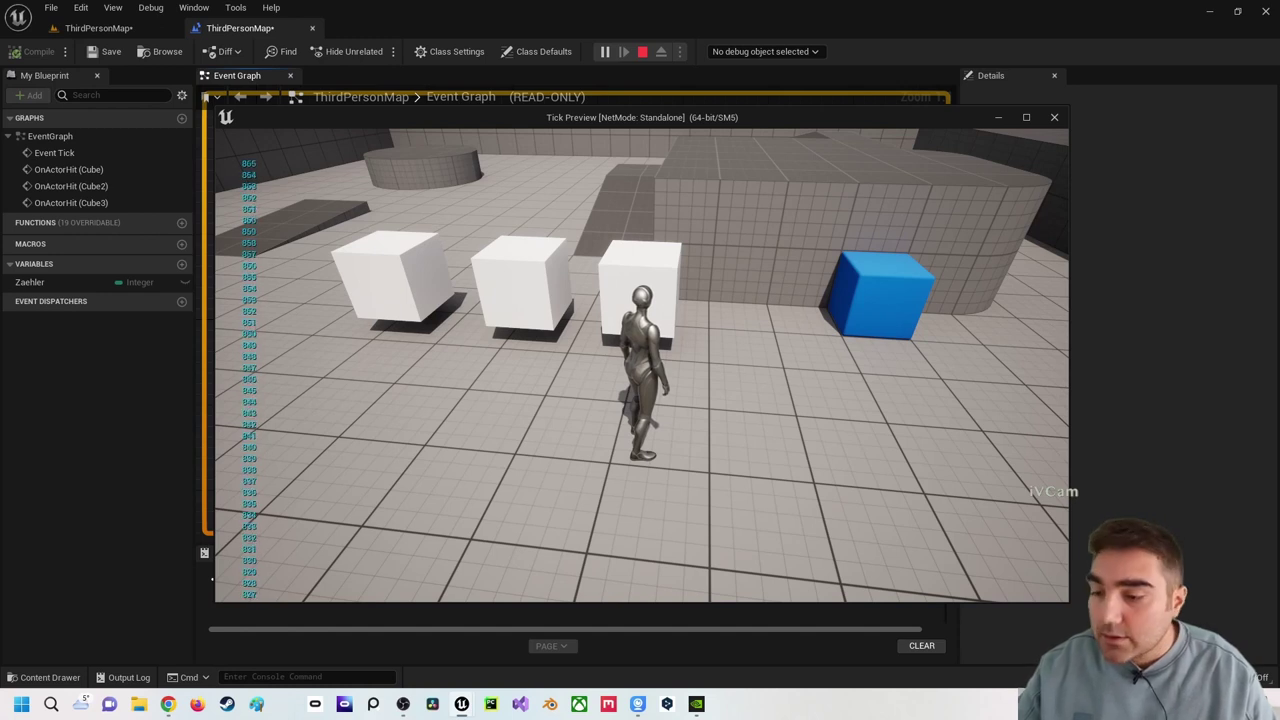
{"action": "key", "text": "w"}
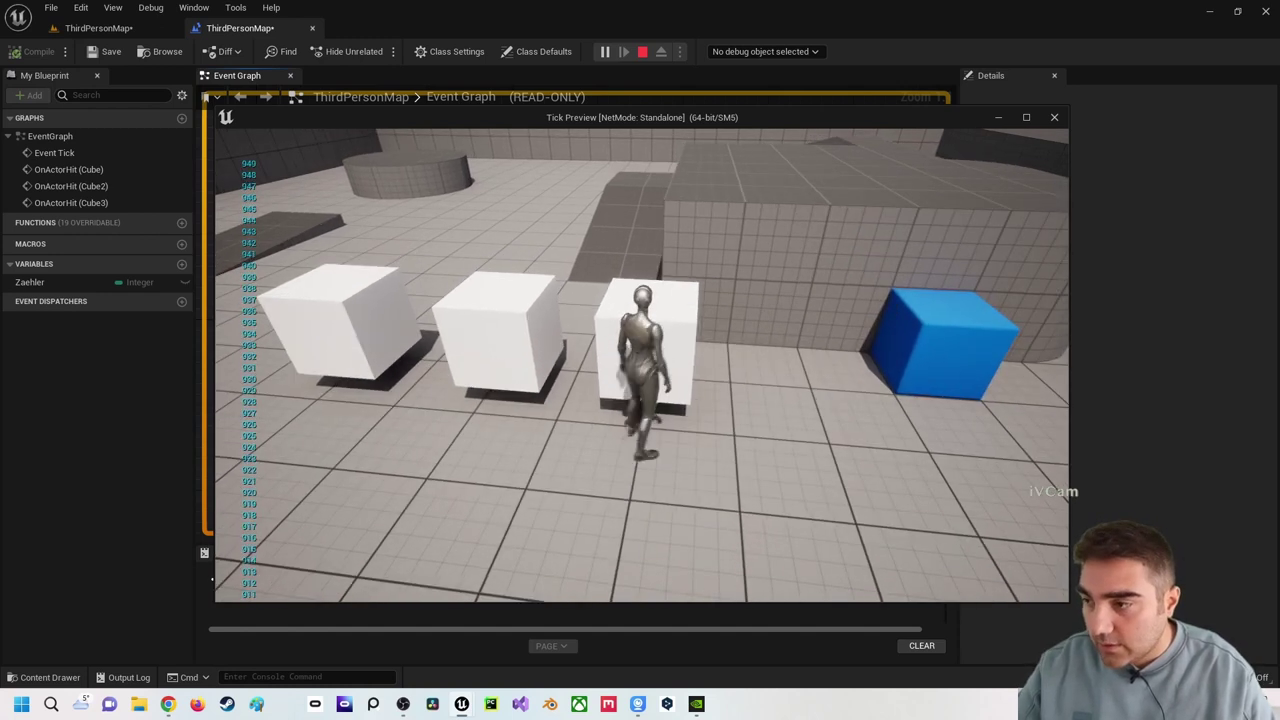
{"action": "key", "text": "s"}
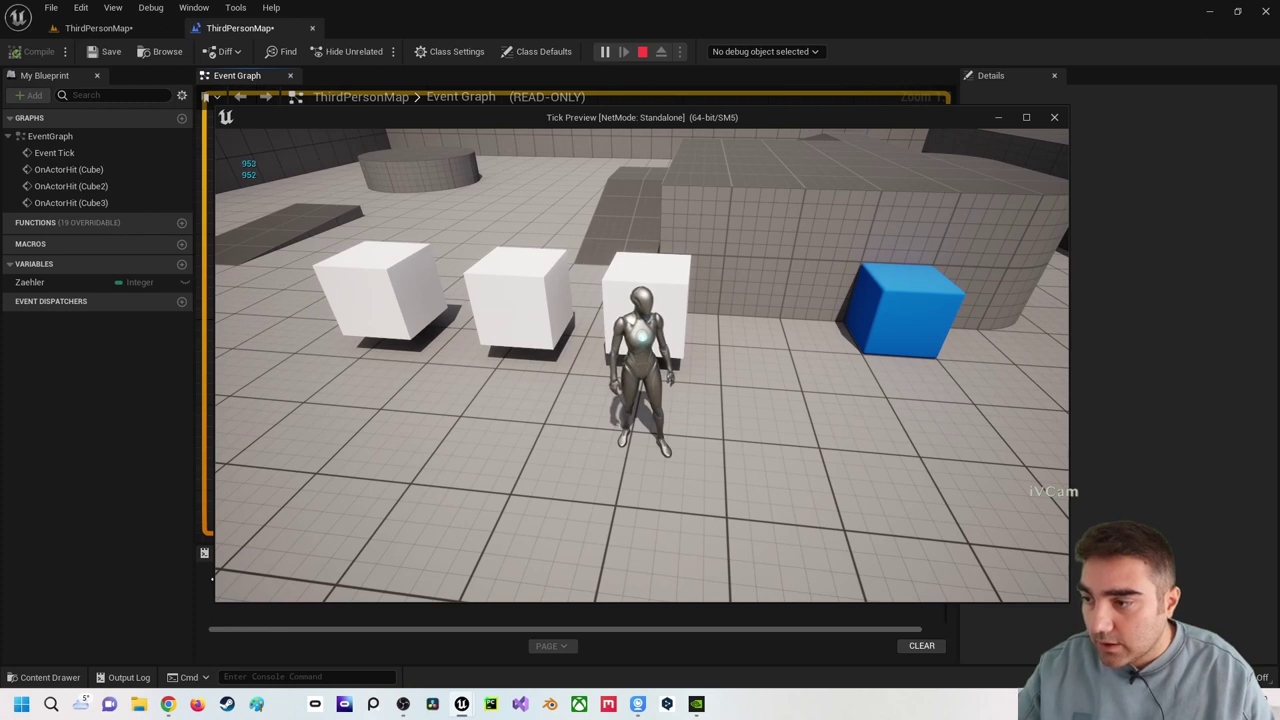
{"action": "key", "text": "w"}
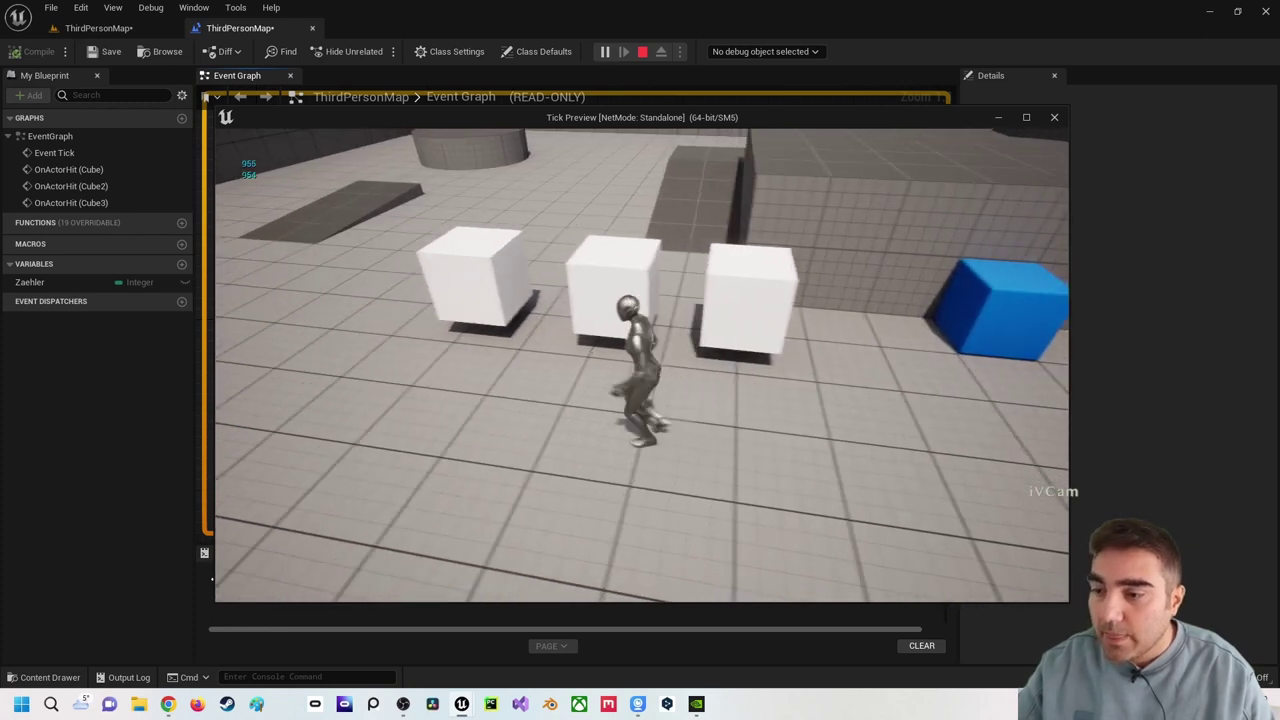
{"action": "key", "text": "s"}
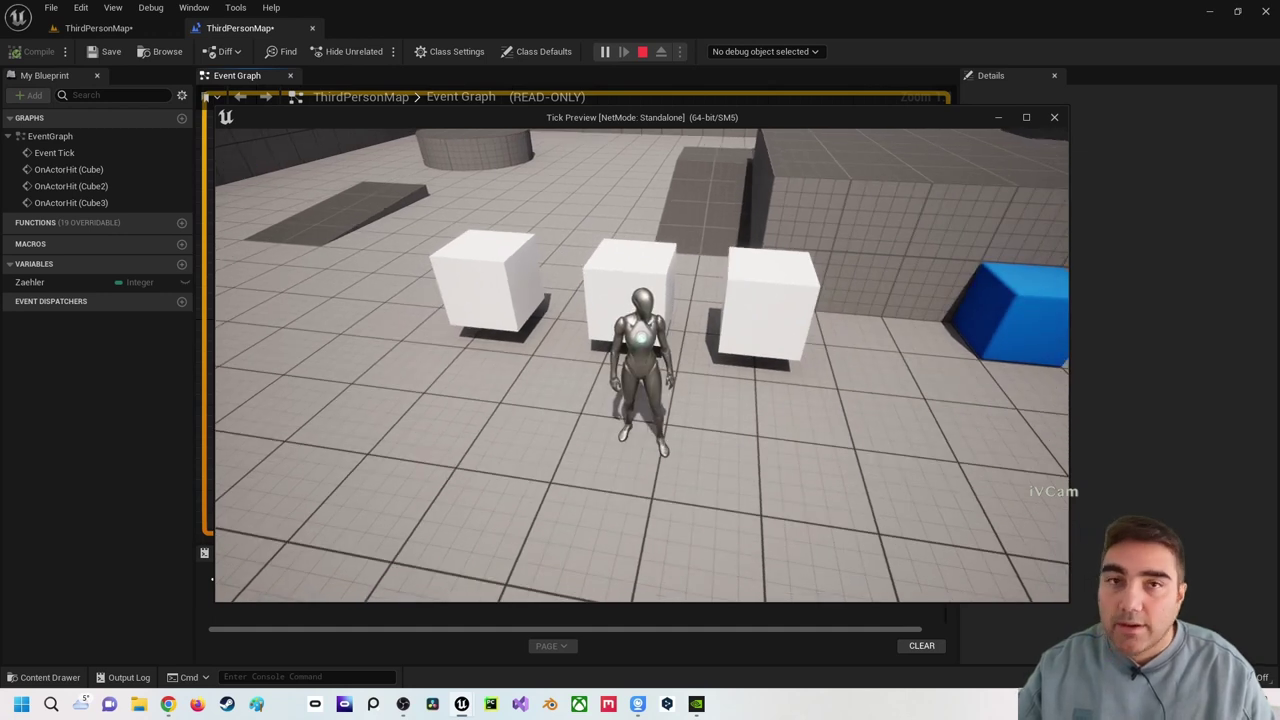
{"action": "key", "text": "w"}
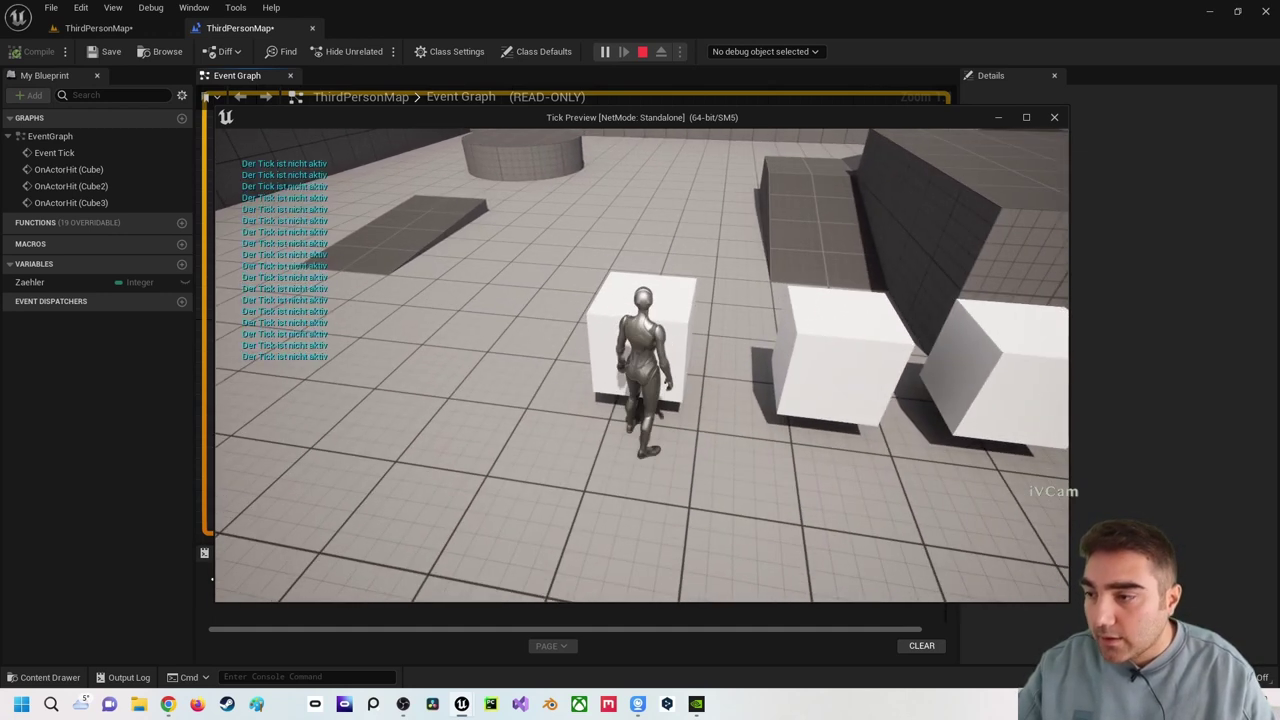
{"action": "key", "text": "s"}
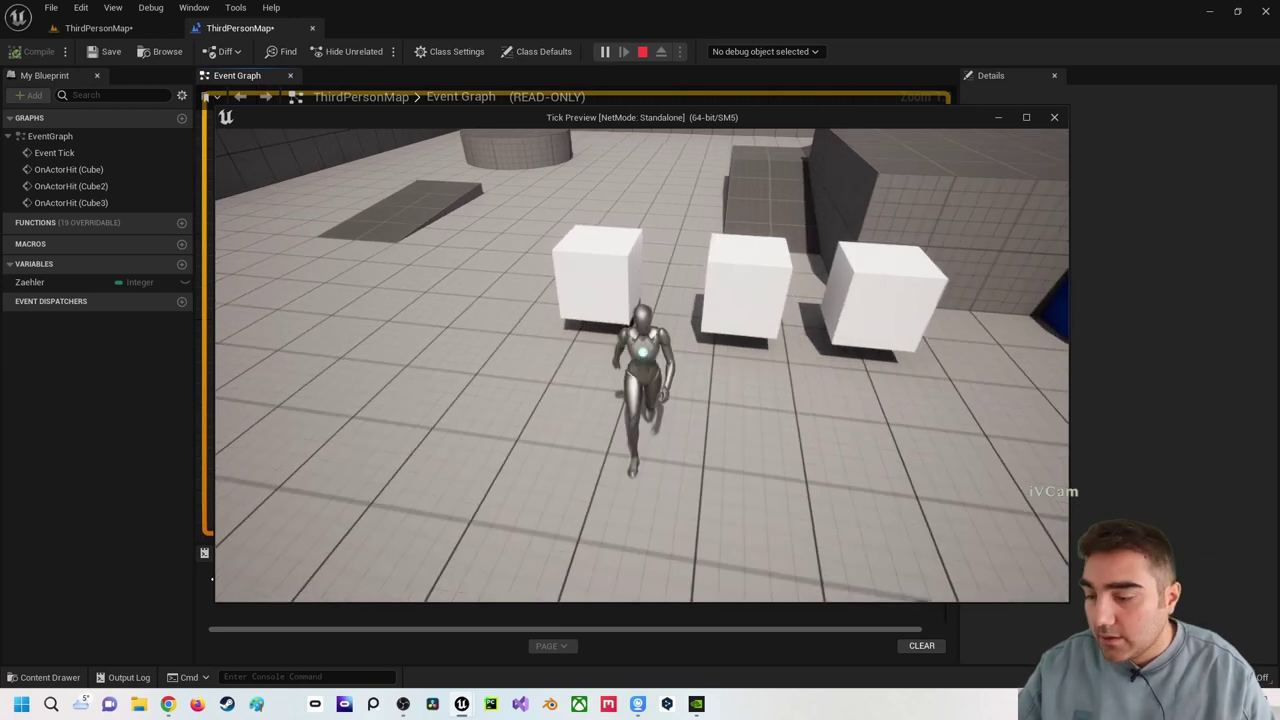
{"action": "key", "text": "Escape"}
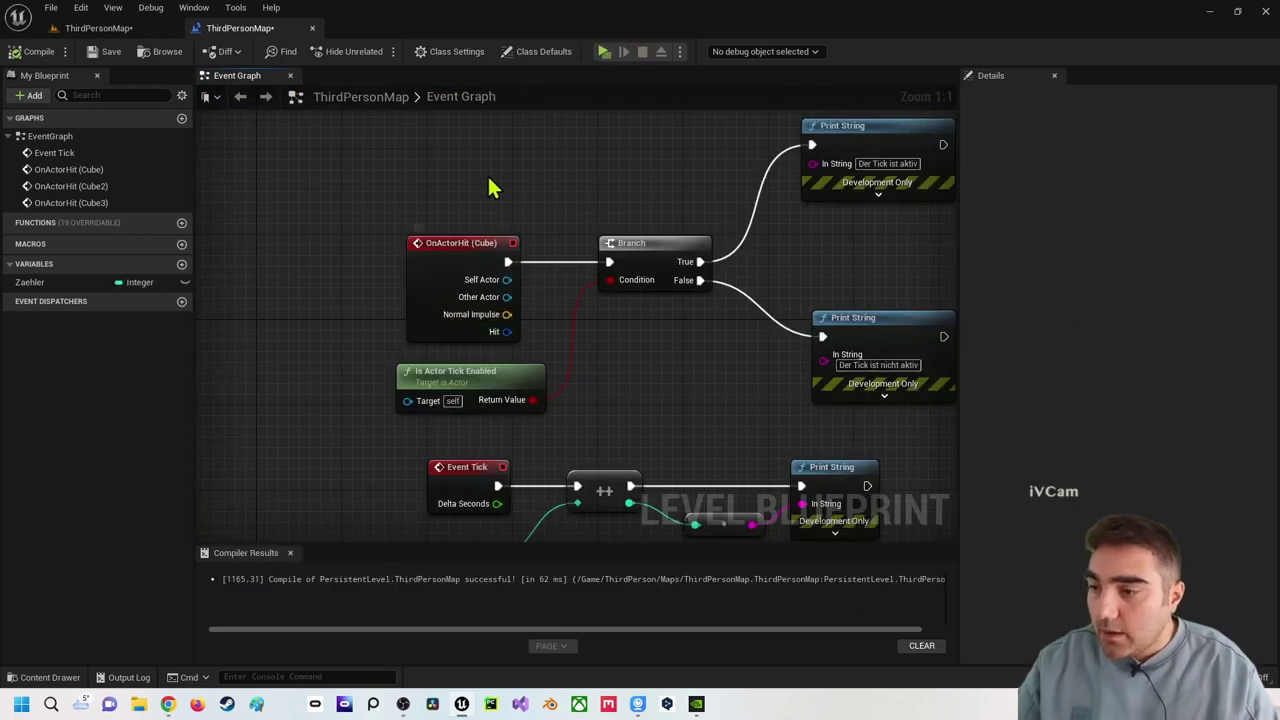
- Select the OnActorHit (Cube2) event and its tick-enable nodes
{"action": "mouse_move", "coordinate": [491, 186]}
{"action": "right_mouse_down"}
{"action": "mouse_move", "coordinate": [480, 286]}
{"action": "mouse_move", "coordinate": [466, 291]}
{"action": "right_mouse_up"}
{"action": "scroll", "coordinate": [490, 270], "scroll_direction": "down", "scroll_amount": 1}
{"action": "scroll", "coordinate": [491, 268], "scroll_direction": "down", "scroll_amount": 2}
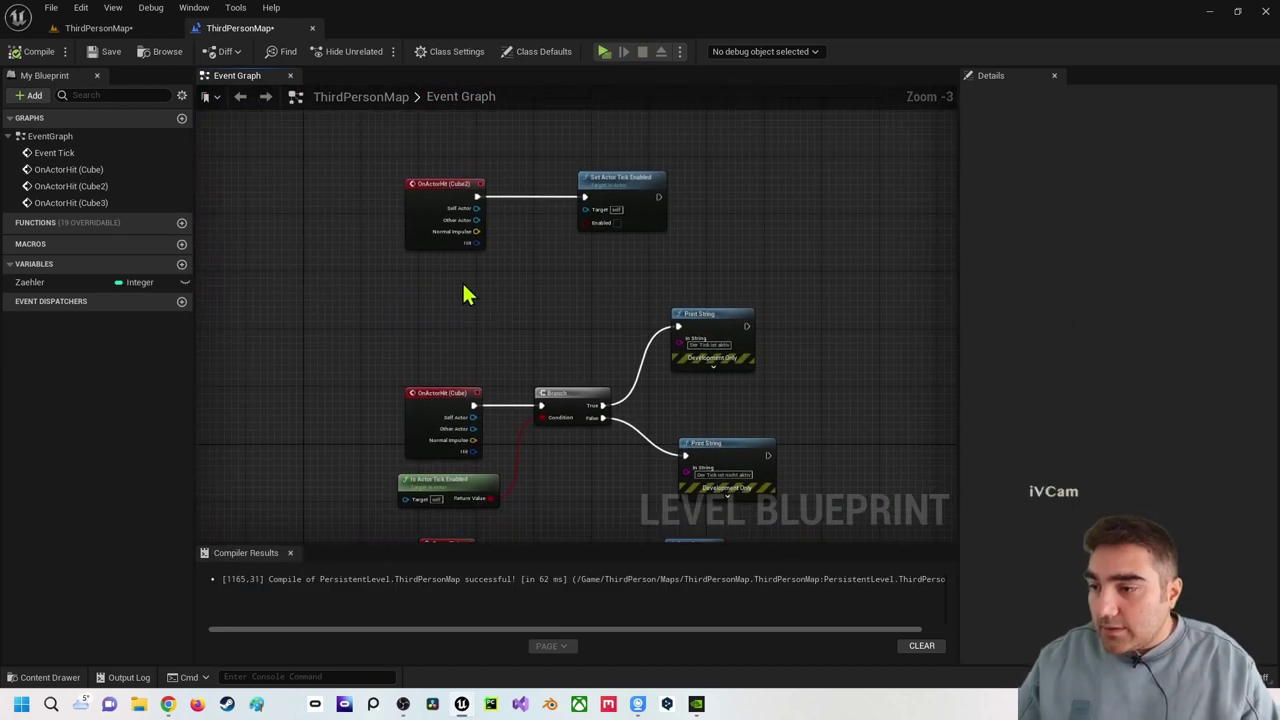
{"action": "left_click_drag", "start_coordinate": [349, 168], "coordinate": [657, 252]}
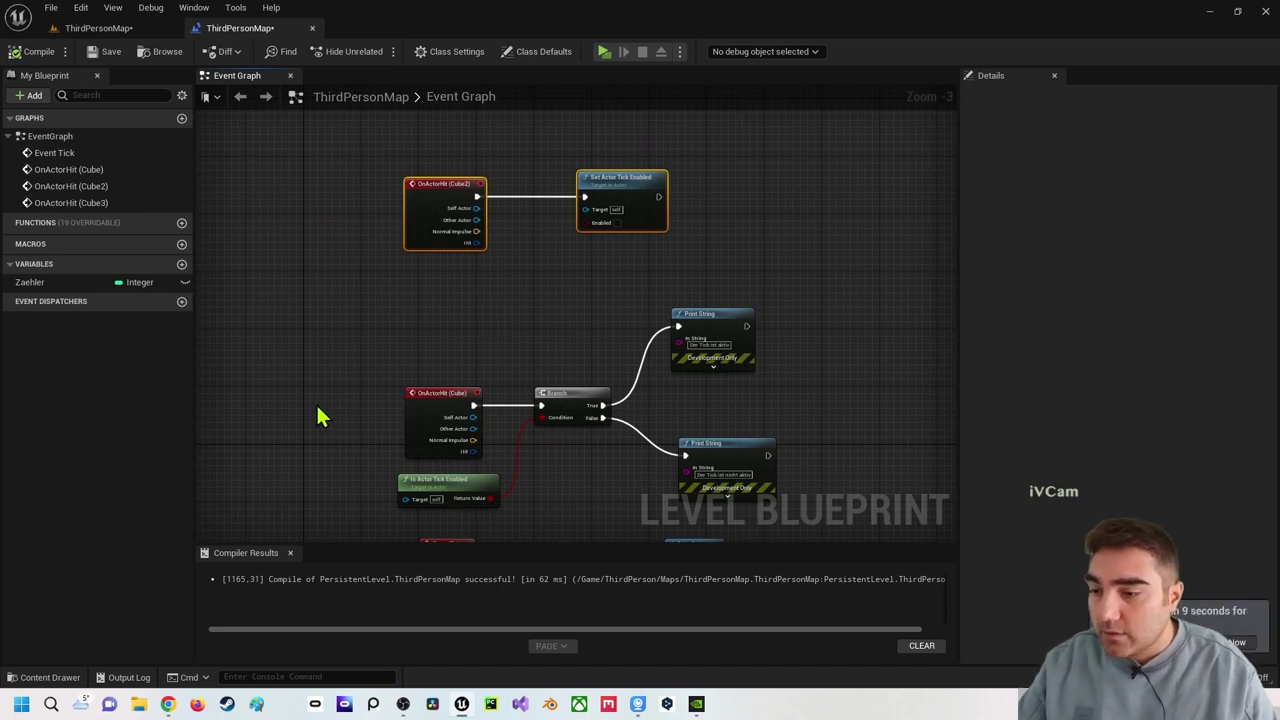
- Set the Tick Interval on Cube3's Set Actor Tick Interval node to 1,0
{"action": "mouse_move", "coordinate": [318, 416]}
{"action": "right_mouse_down"}
{"action": "mouse_move", "coordinate": [361, 299]}
{"action": "mouse_move", "coordinate": [438, 340]}
{"action": "right_mouse_up"}
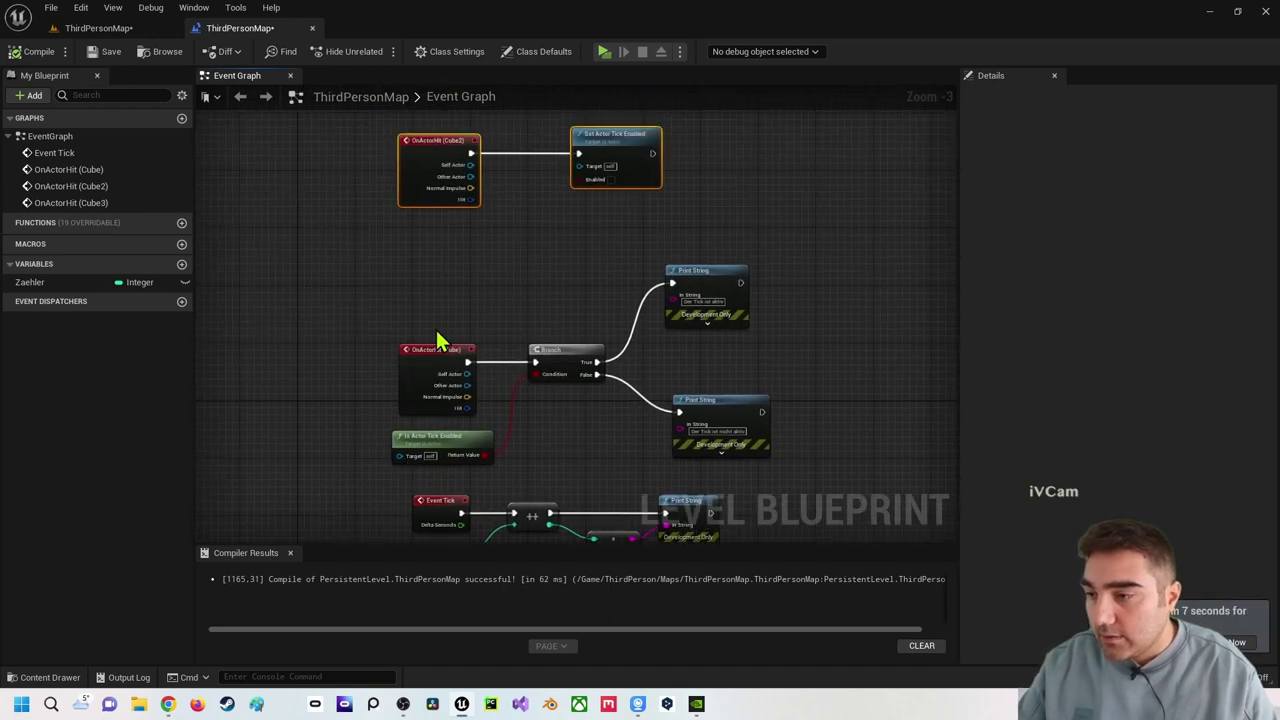
{"action": "mouse_move", "coordinate": [494, 286]}
{"action": "right_mouse_down"}
{"action": "mouse_move", "coordinate": [528, 166]}
{"action": "mouse_move", "coordinate": [537, 452]}
{"action": "right_mouse_up"}
{"action": "right_click_drag", "start_coordinate": [498, 321], "coordinate": [492, 349]}
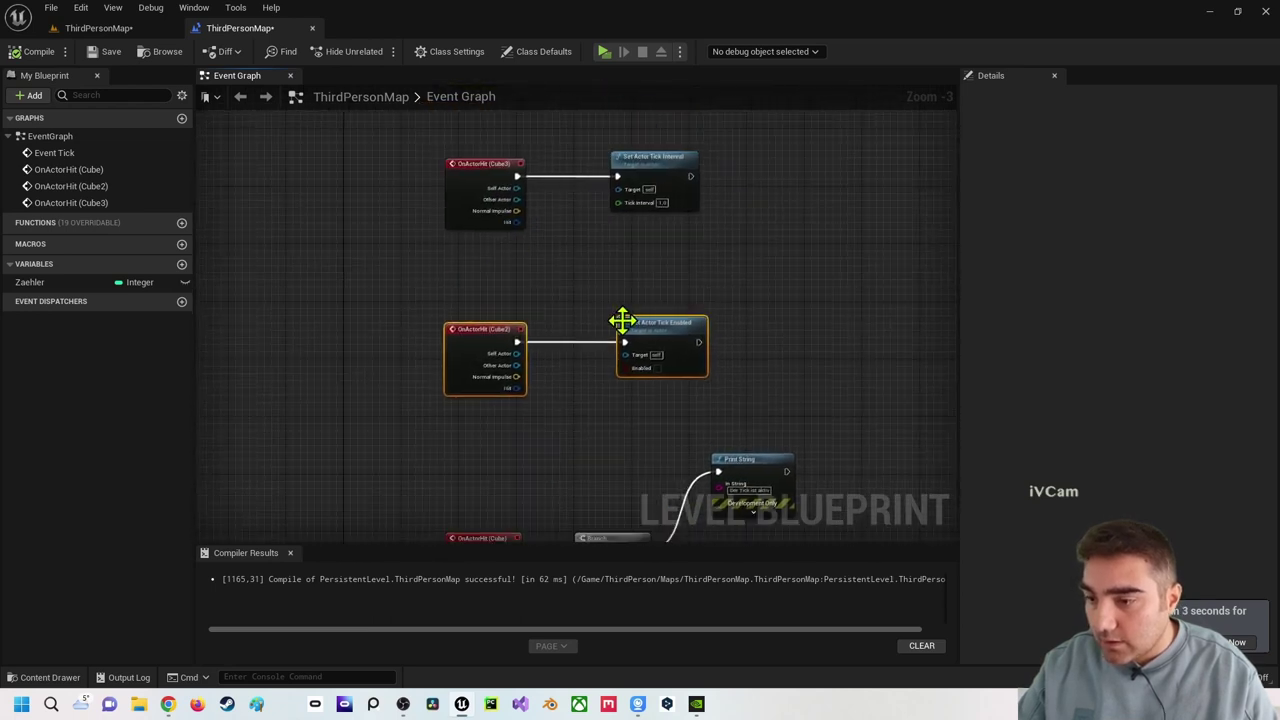
{"action": "scroll", "coordinate": [622, 320], "scroll_direction": "up", "scroll_amount": 3}
{"action": "right_click_drag", "start_coordinate": [674, 291], "coordinate": [549, 400]}
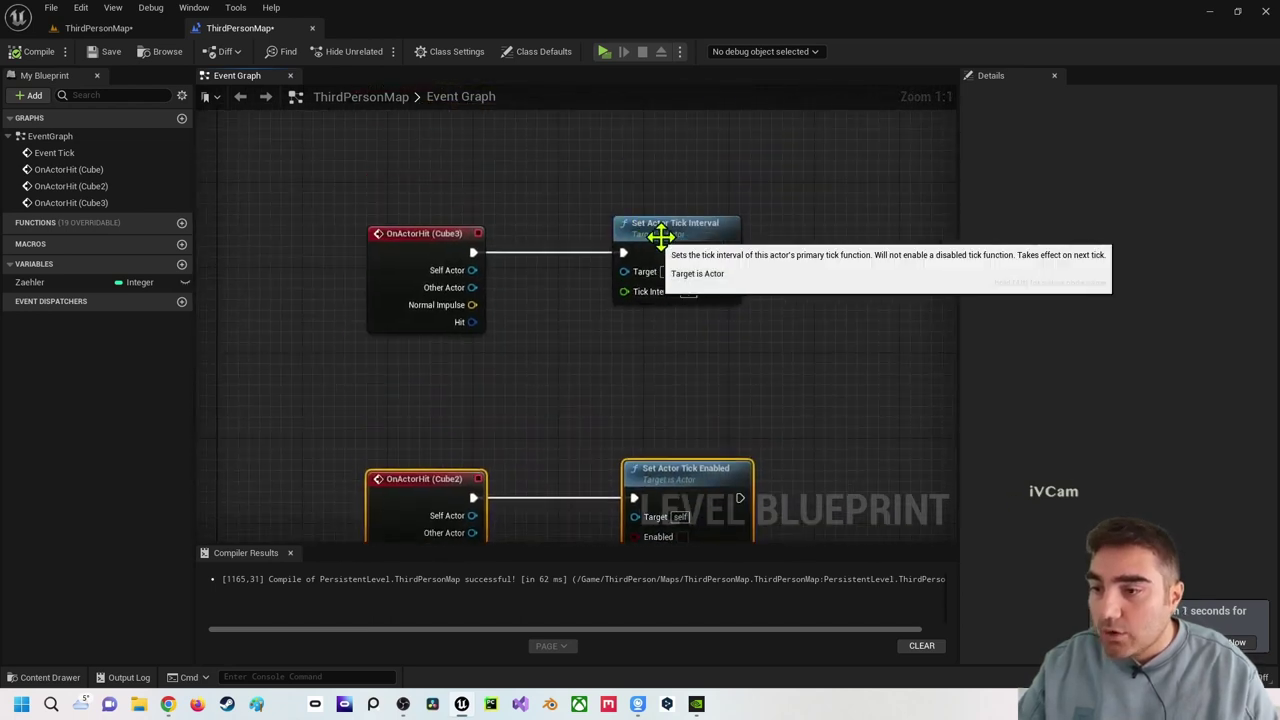
{"action": "left_click", "coordinate": [661, 236]}
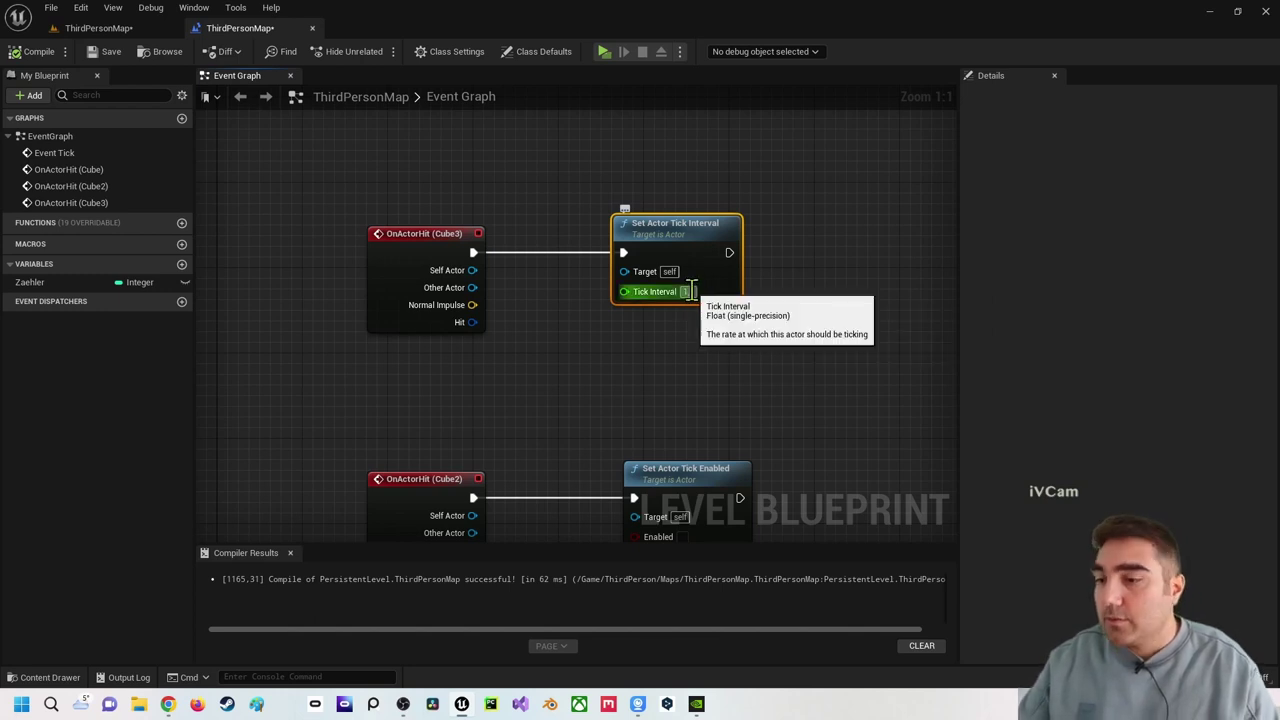
{"action": "key", "text": "Return"}
{"action": "mouse_move", "coordinate": [590, 340]}
{"action": "right_mouse_down"}
{"action": "mouse_move", "coordinate": [606, 342]}
{"action": "mouse_move", "coordinate": [567, 387]}
{"action": "right_mouse_up"}
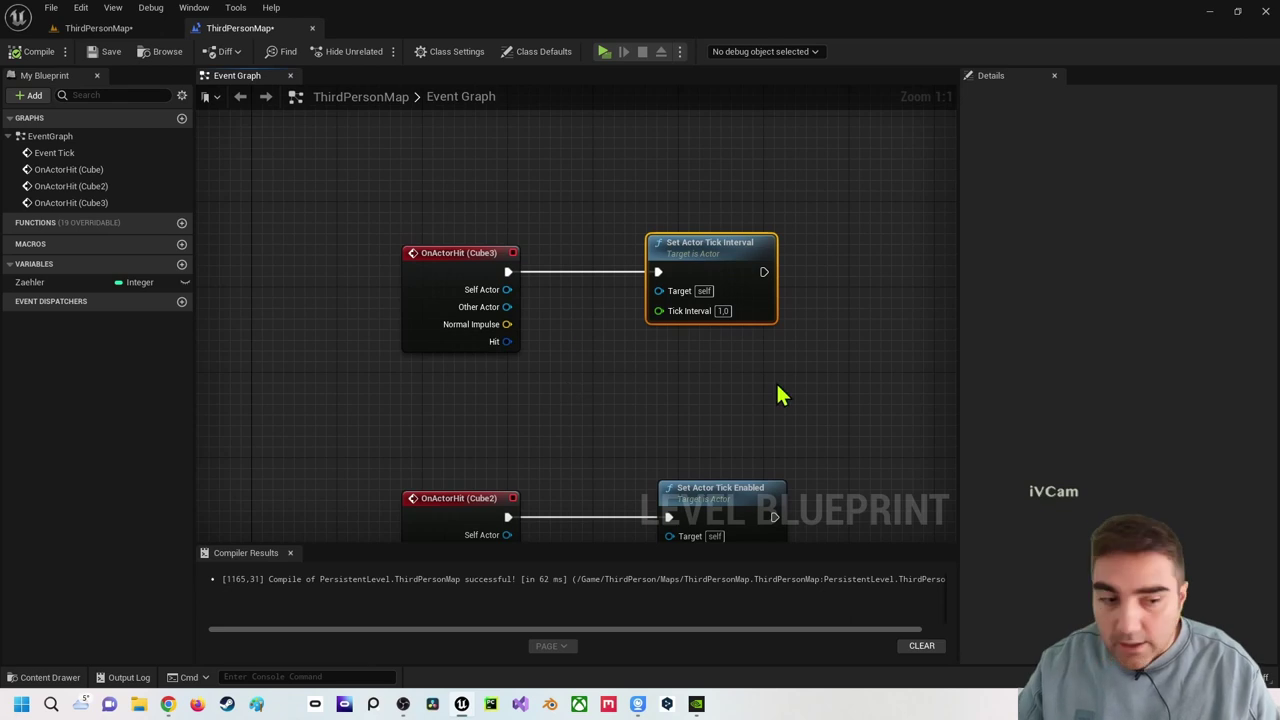